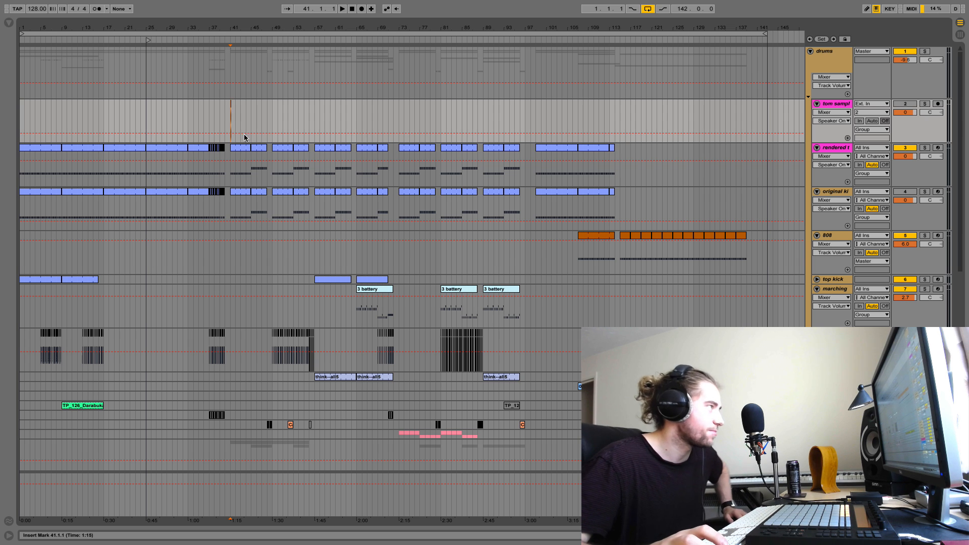
Solo the rendered tom track, listen to its kick from bar 41, and turn the solo off again
{"action": "left_click", "coordinate": [231, 167]}
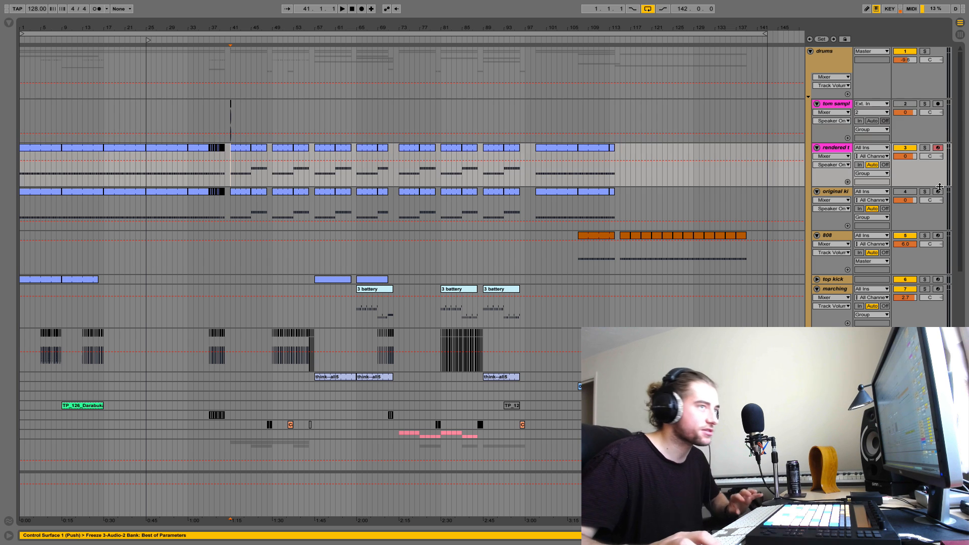
{"action": "left_click", "coordinate": [925, 148]}
{"action": "key", "text": "space"}
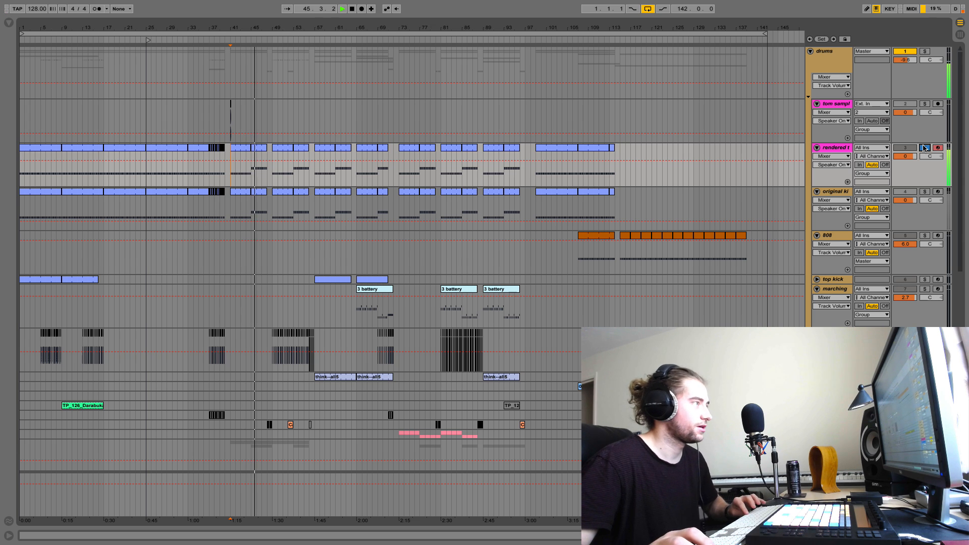
{"action": "key", "text": "space"}
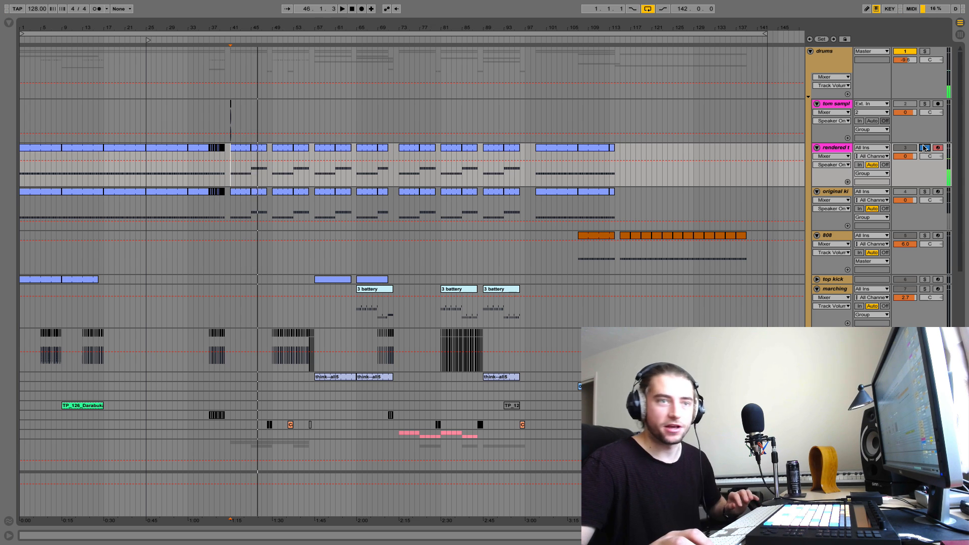
{"action": "left_click", "coordinate": [925, 148]}
{"action": "left_click", "coordinate": [936, 149]}
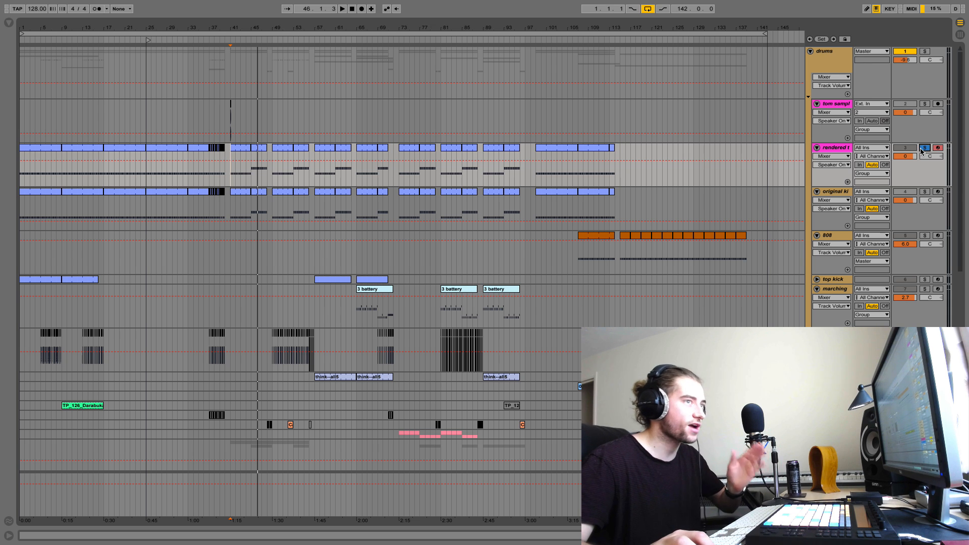
{"action": "left_click", "coordinate": [925, 149]}
{"action": "key", "text": "space"}
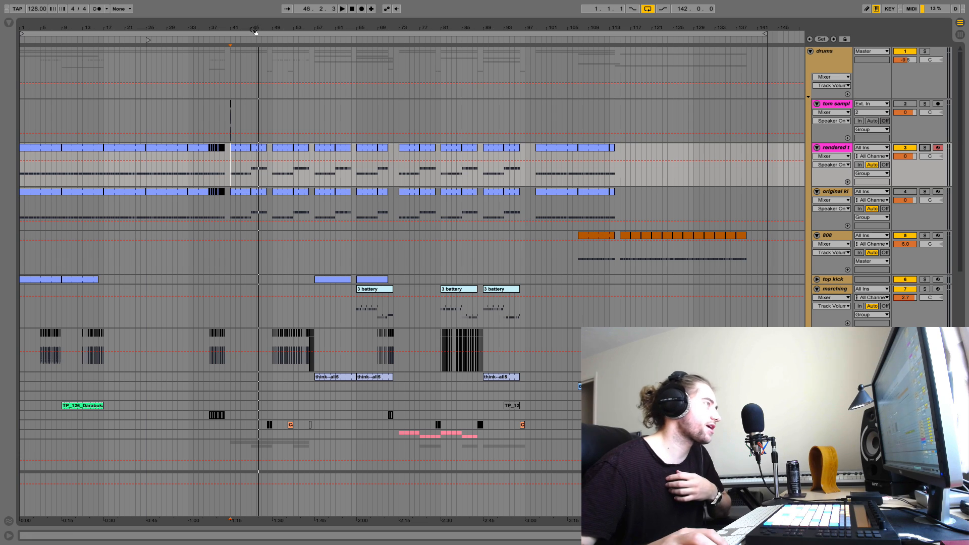
Solo the tom sample track and play its TP_LowTom clip at bar 41
{"action": "left_click_drag", "start_coordinate": [234, 28], "coordinate": [234, 126]}
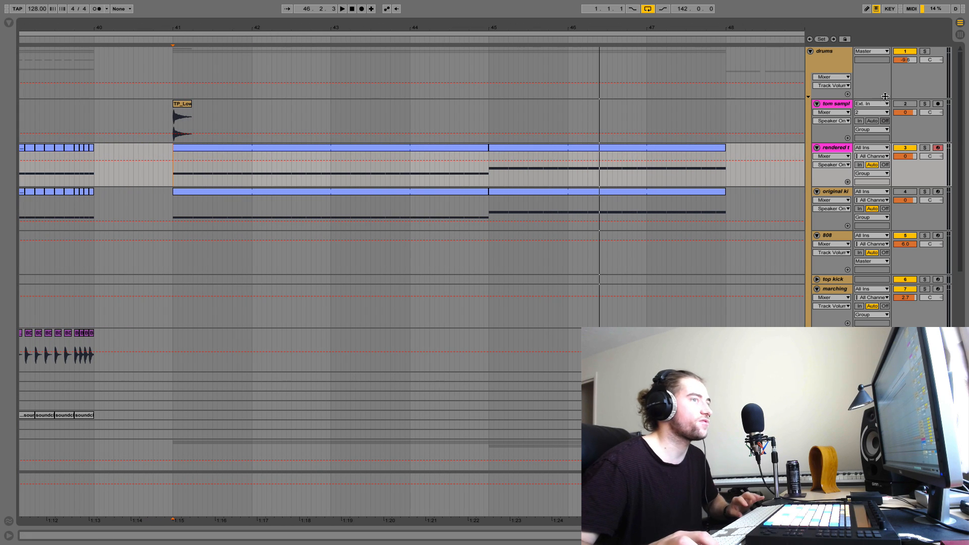
{"action": "left_click", "coordinate": [925, 104]}
{"action": "left_click", "coordinate": [184, 110]}
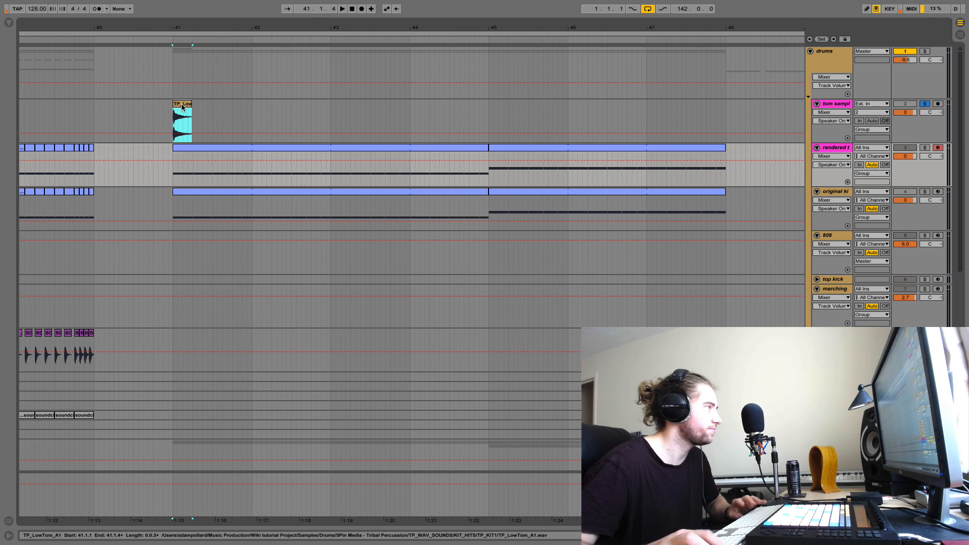
{"action": "key", "text": "space"}
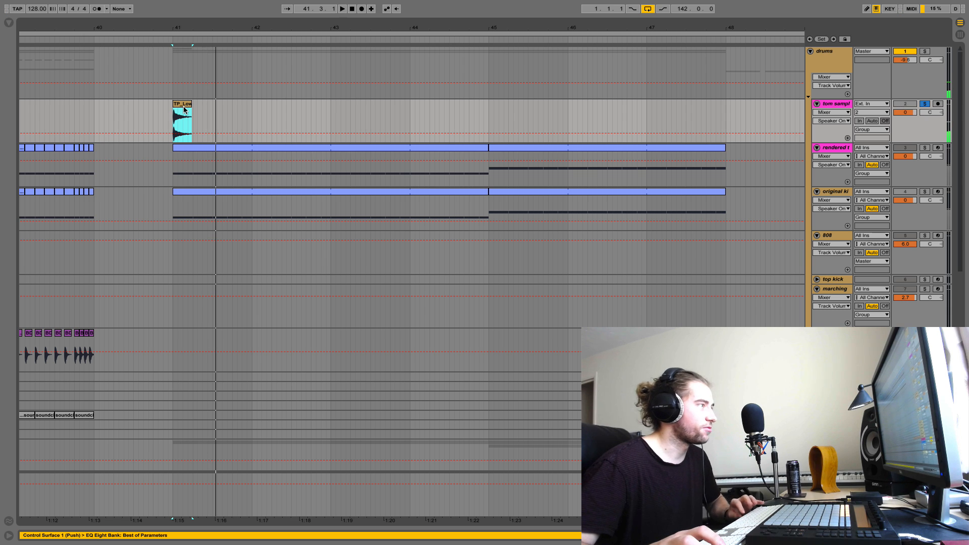
{"action": "key", "text": "space"}
{"action": "key", "text": "space"}
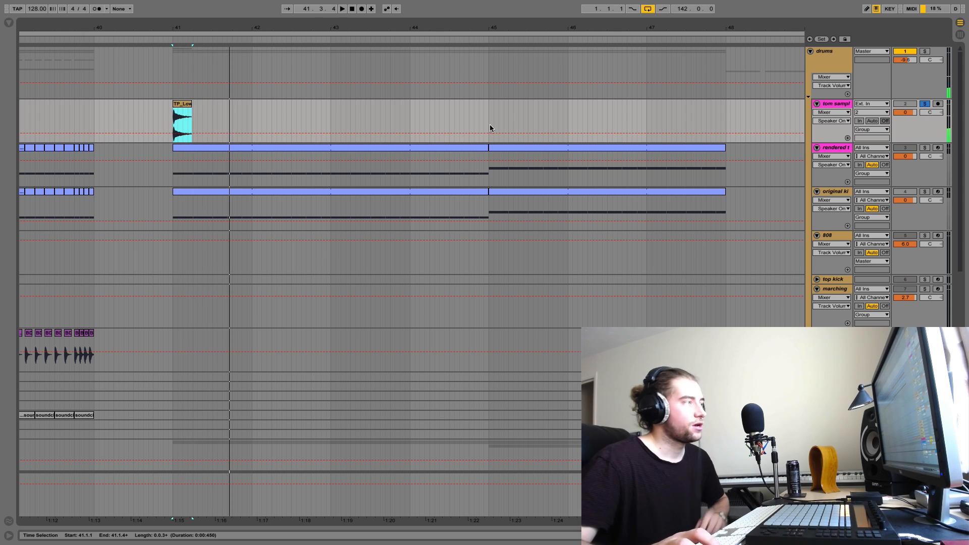
Examine the device chains of the rendered and tom sample tracks, including the EQ Eight, A Bit Warmer and Reverb
{"action": "left_click", "coordinate": [830, 150]}
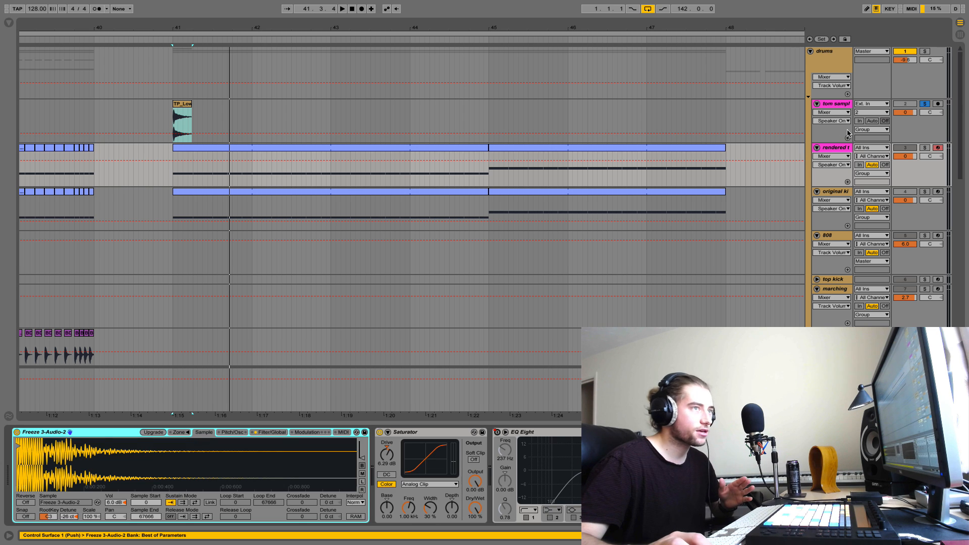
{"action": "left_click", "coordinate": [832, 104]}
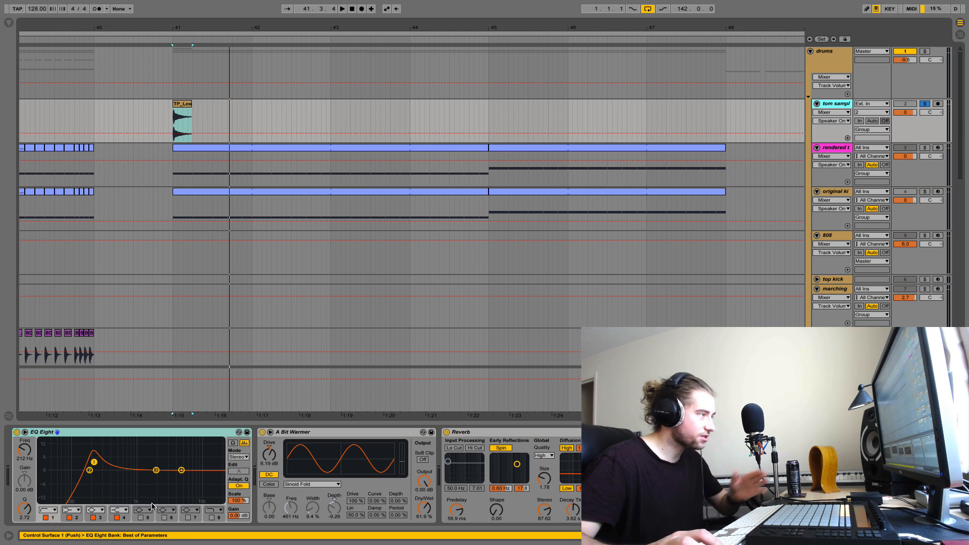
{"action": "left_click", "coordinate": [106, 430]}
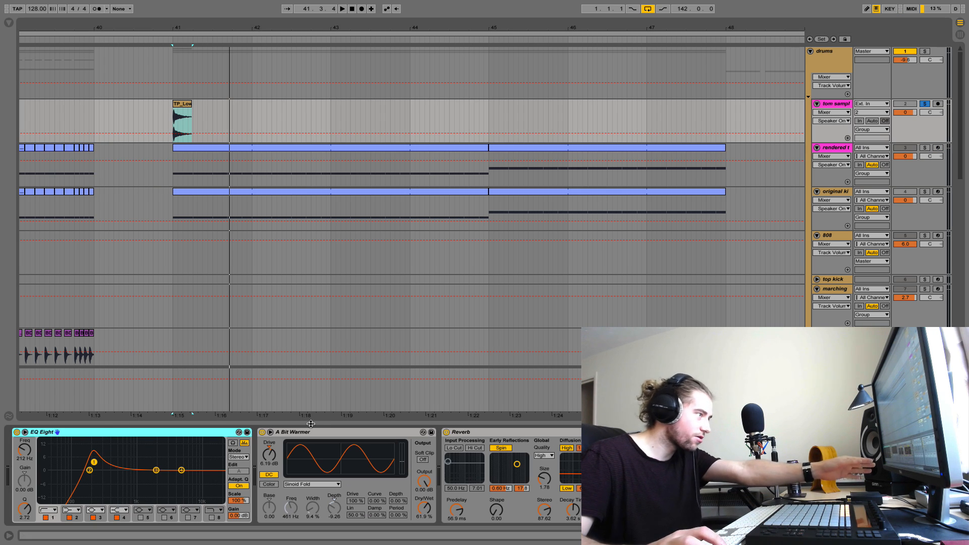
{"action": "left_click", "coordinate": [323, 433]}
{"action": "left_click", "coordinate": [508, 435]}
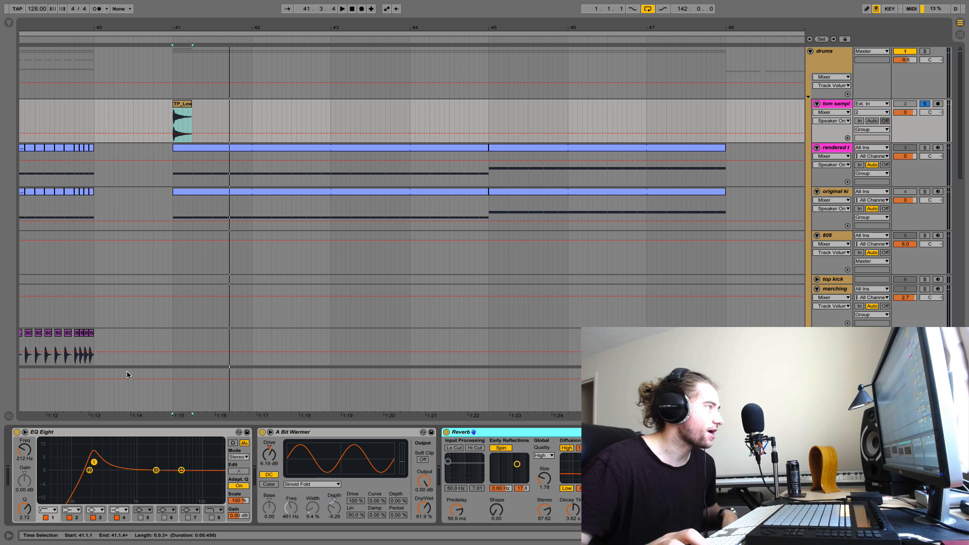
Solo the rendered track and play its MIDI clip from bar 41 to hear the processed kick
{"action": "left_click", "coordinate": [191, 148]}
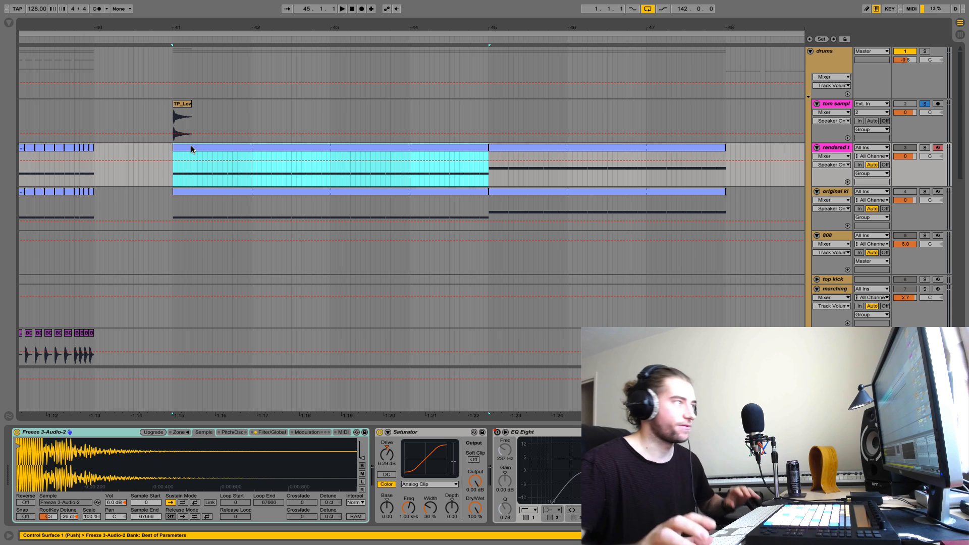
{"action": "left_click", "coordinate": [924, 148]}
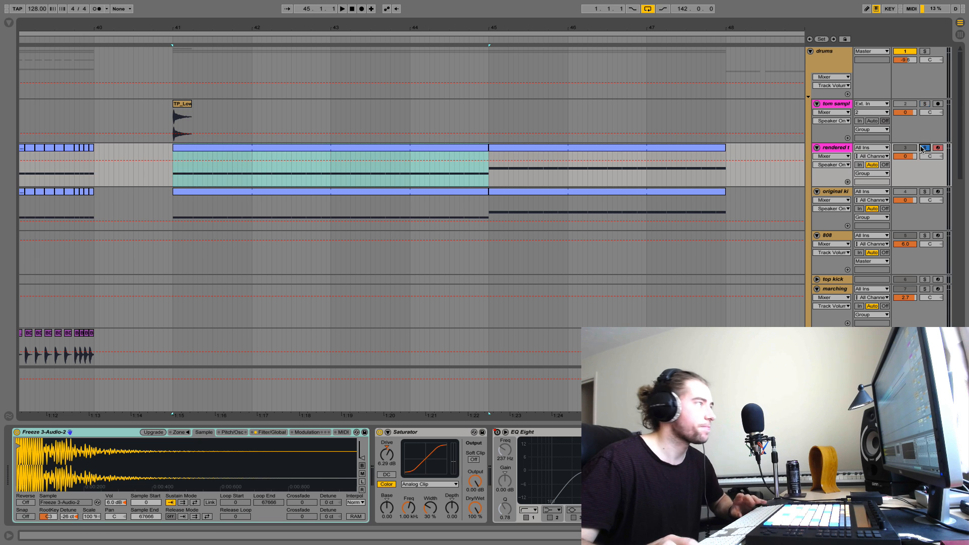
{"action": "key", "text": "space"}
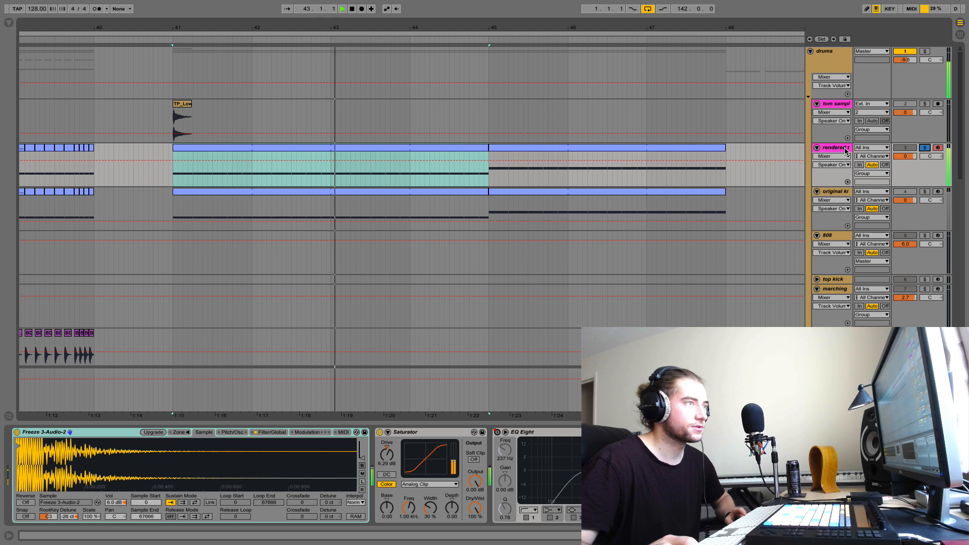
{"action": "key", "text": "space"}
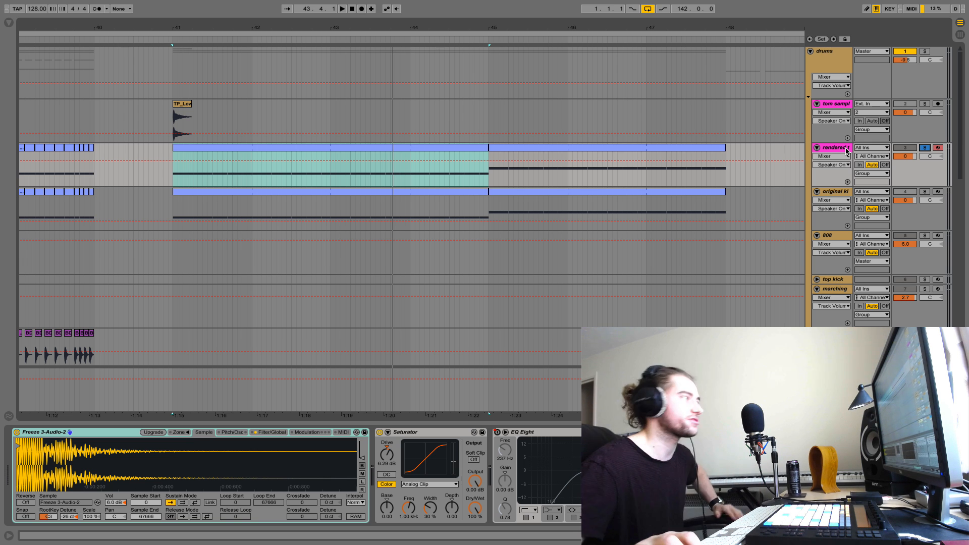
Create a new Live Set without saving the current one and switch it to the Arrangement View
{"action": "left_click", "coordinate": [56, 5]}
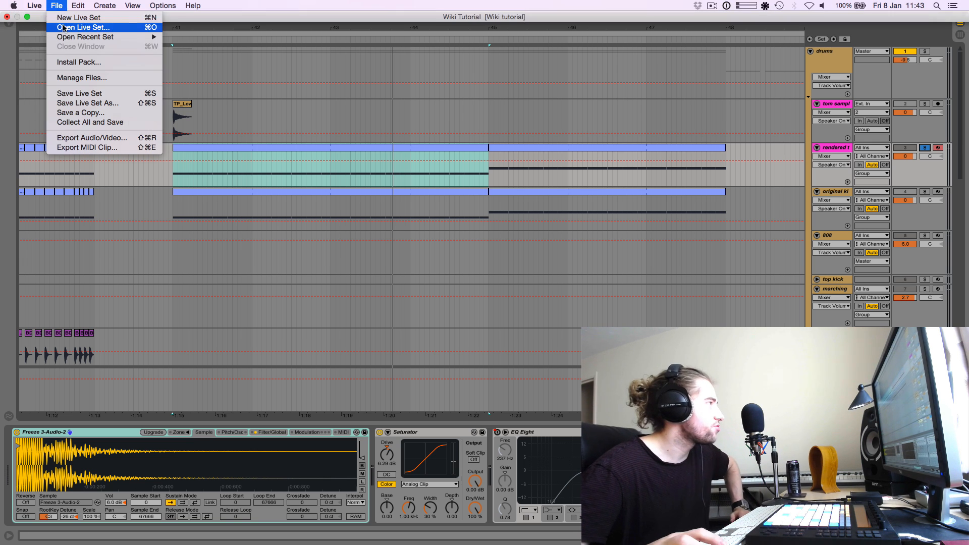
{"action": "left_click", "coordinate": [71, 18]}
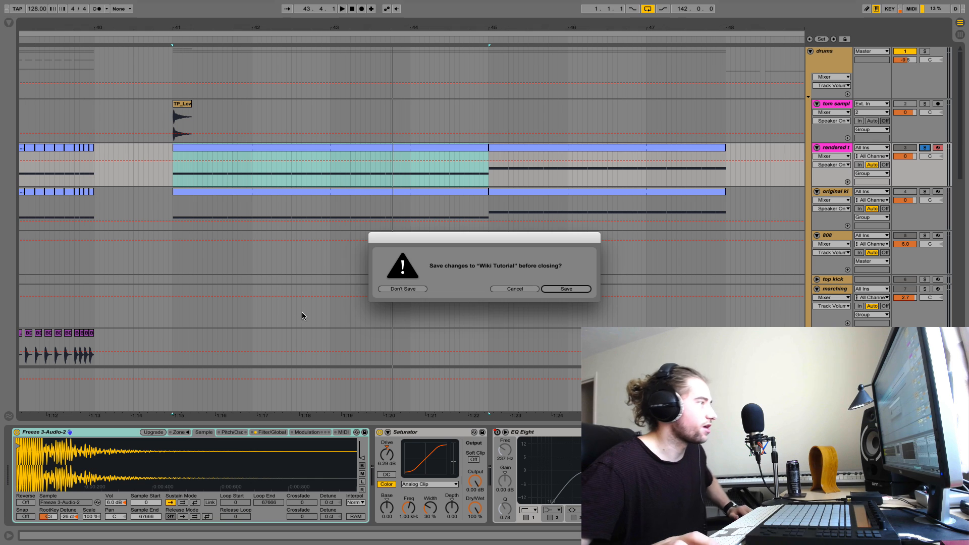
{"action": "left_click", "coordinate": [410, 290]}
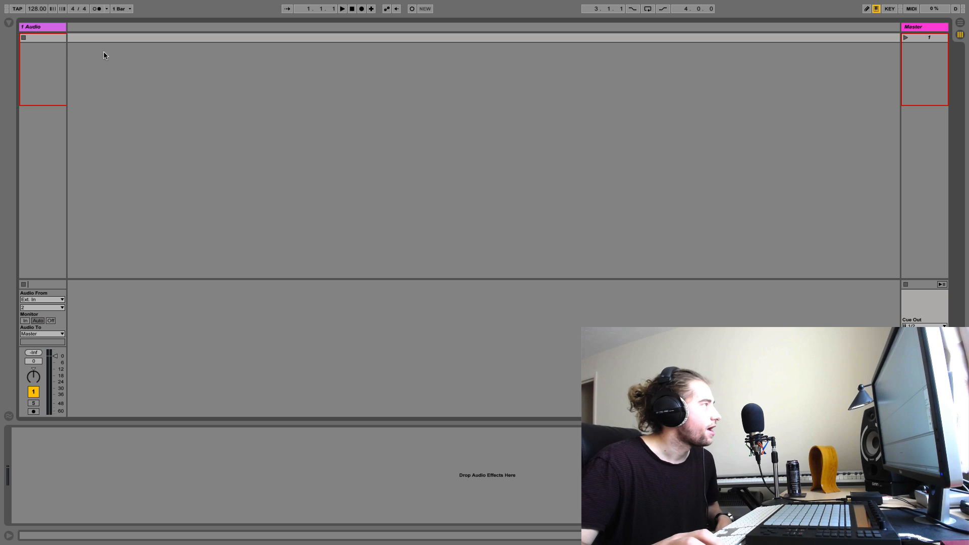
{"action": "key", "text": "Tab"}
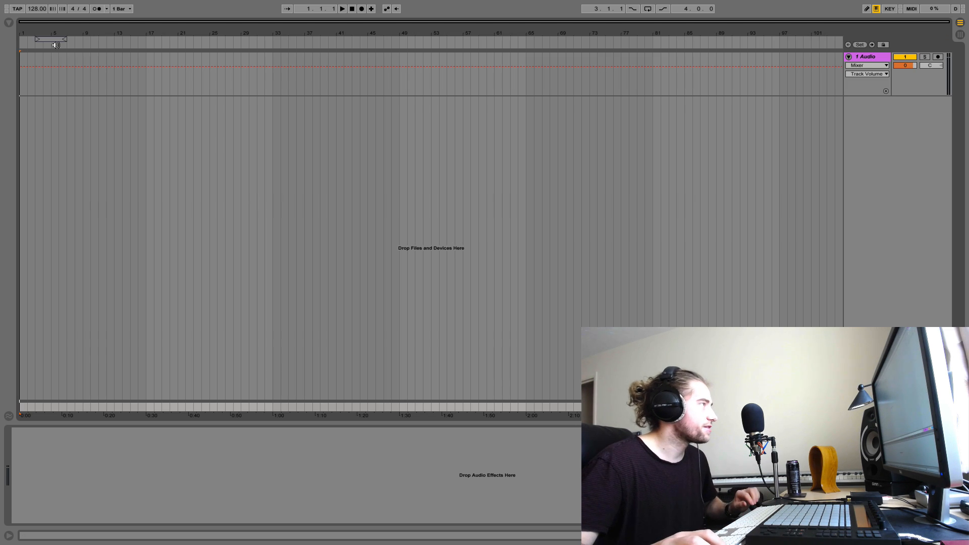
Search the Samples place in the browser for "tom" and expand Analog Drums Vol 1 down to the VAD1 Toms folder
{"action": "left_click", "coordinate": [8, 23]}
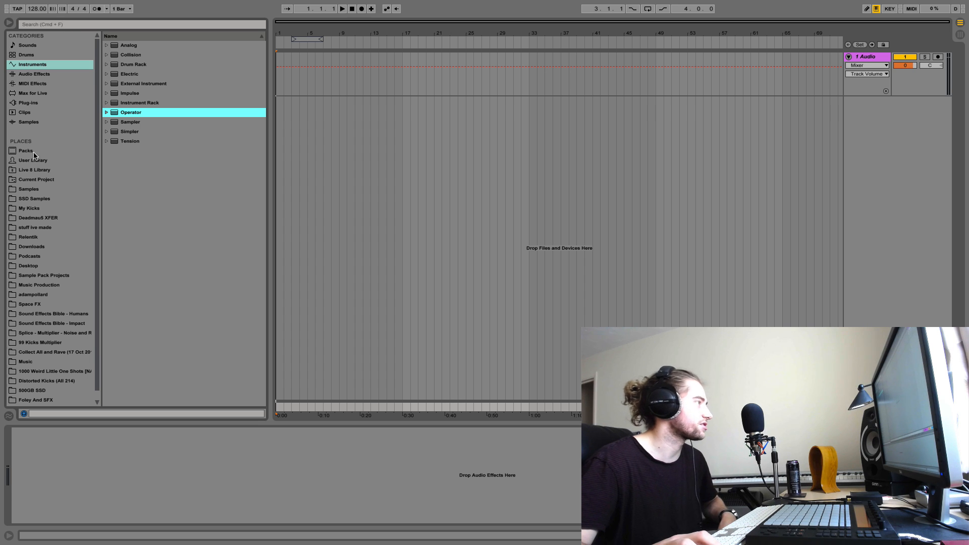
{"action": "left_click", "coordinate": [48, 188]}
{"action": "left_click", "coordinate": [98, 22]}
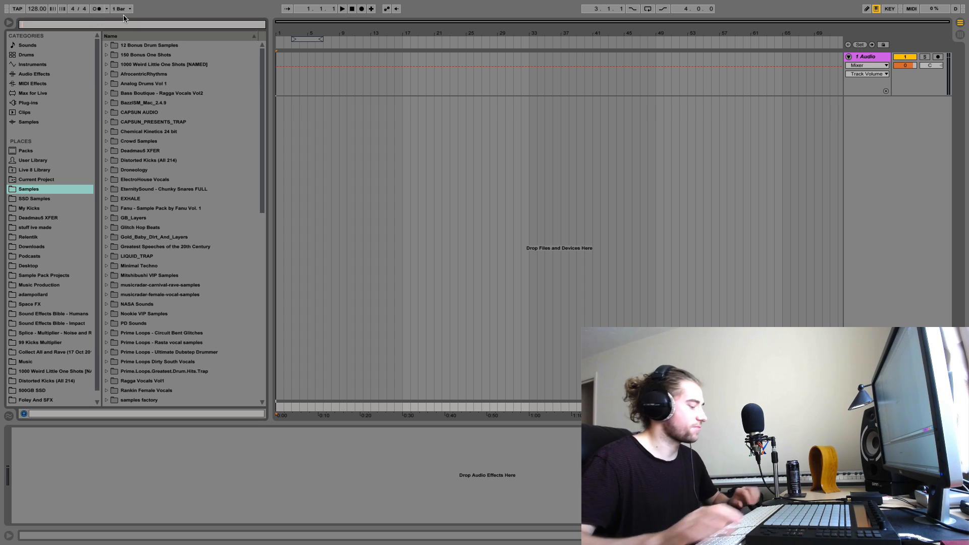
{"action": "type", "text": "tom"}
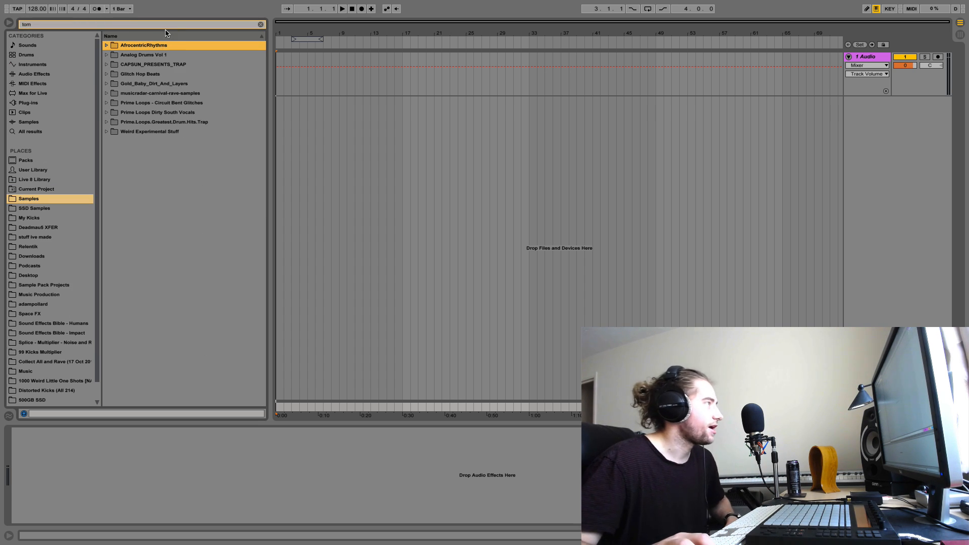
{"action": "left_click", "coordinate": [106, 55]}
{"action": "left_click", "coordinate": [113, 64]}
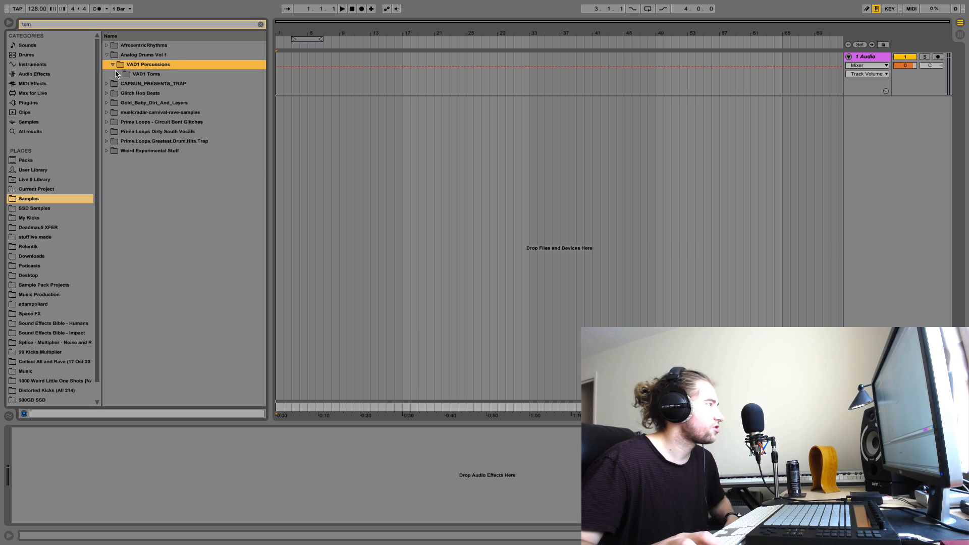
{"action": "left_click", "coordinate": [118, 74]}
Audition various tom samples in the VAD1 Toms folder, including 016, 060, 082, 083 and 085
{"action": "left_click", "coordinate": [162, 122]}
{"action": "left_click", "coordinate": [182, 230]}
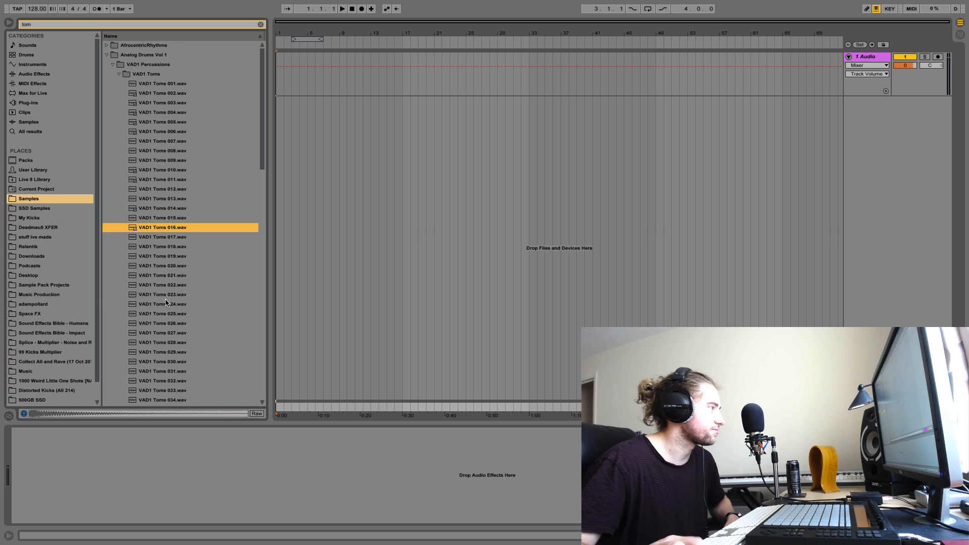
{"action": "left_click", "coordinate": [166, 303]}
{"action": "scroll", "coordinate": [166, 303], "scroll_direction": "down", "scroll_amount": 10}
{"action": "left_click", "coordinate": [166, 303]}
{"action": "left_click", "coordinate": [174, 256]}
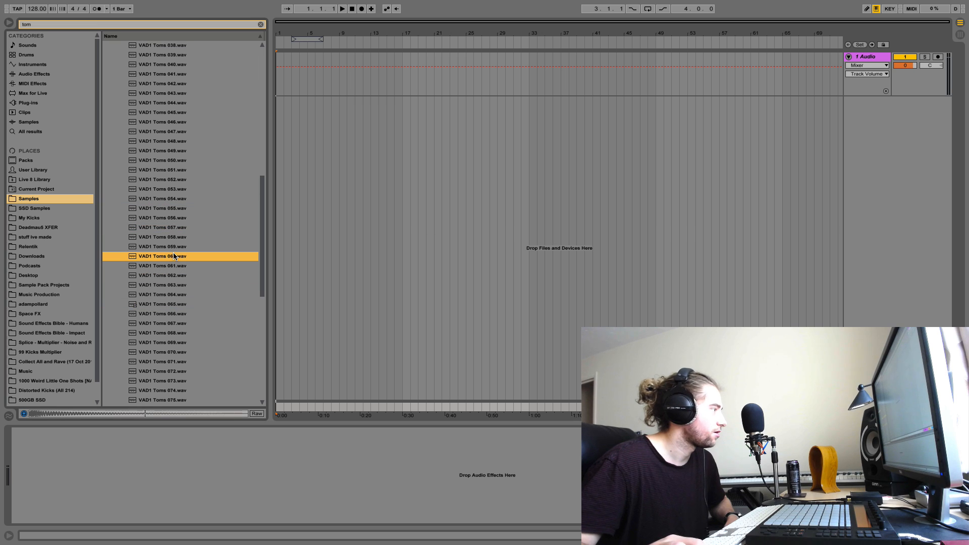
{"action": "scroll", "coordinate": [184, 274], "scroll_direction": "down", "scroll_amount": 6}
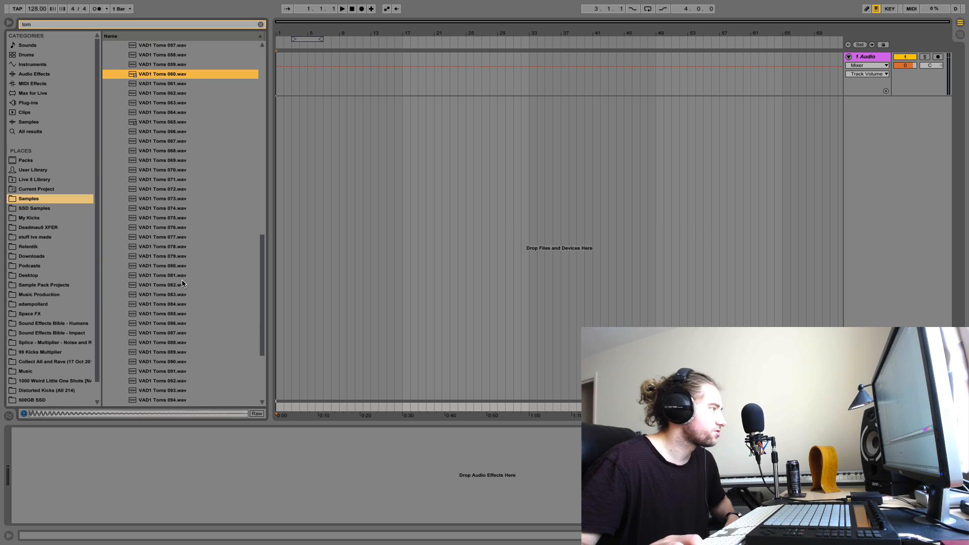
{"action": "left_click", "coordinate": [170, 285]}
{"action": "left_click", "coordinate": [171, 268]}
{"action": "left_click", "coordinate": [171, 288]}
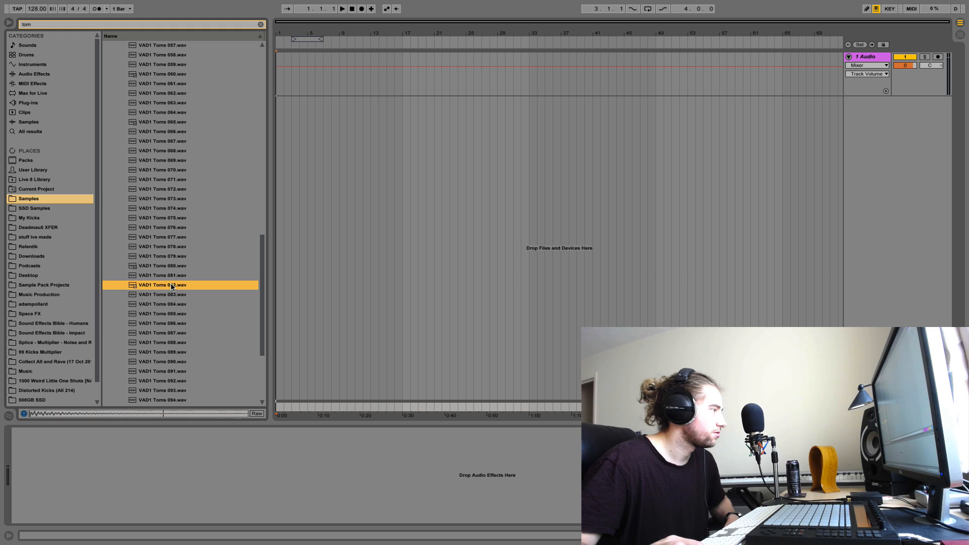
{"action": "left_click", "coordinate": [168, 314]}
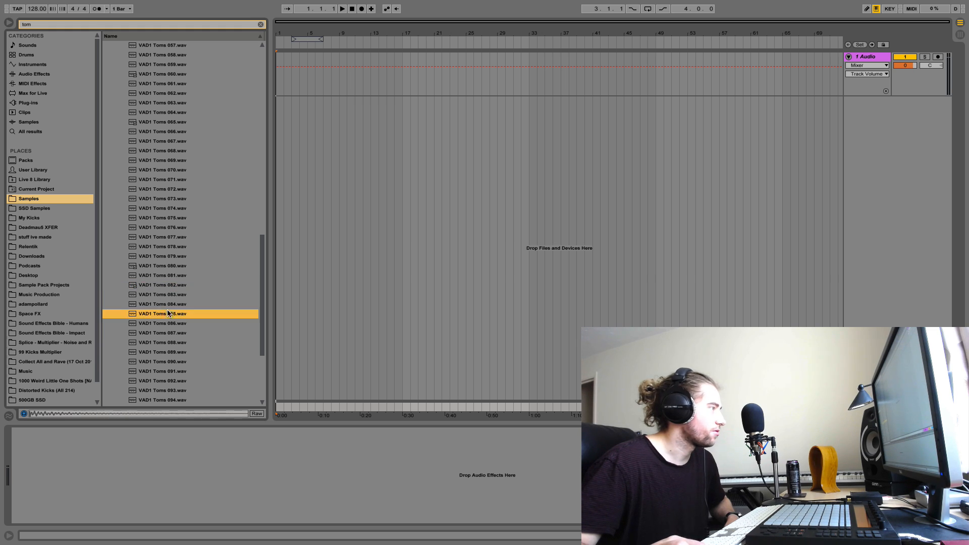
{"action": "left_click", "coordinate": [168, 354]}
{"action": "left_click", "coordinate": [162, 333]}
{"action": "left_click", "coordinate": [160, 298]}
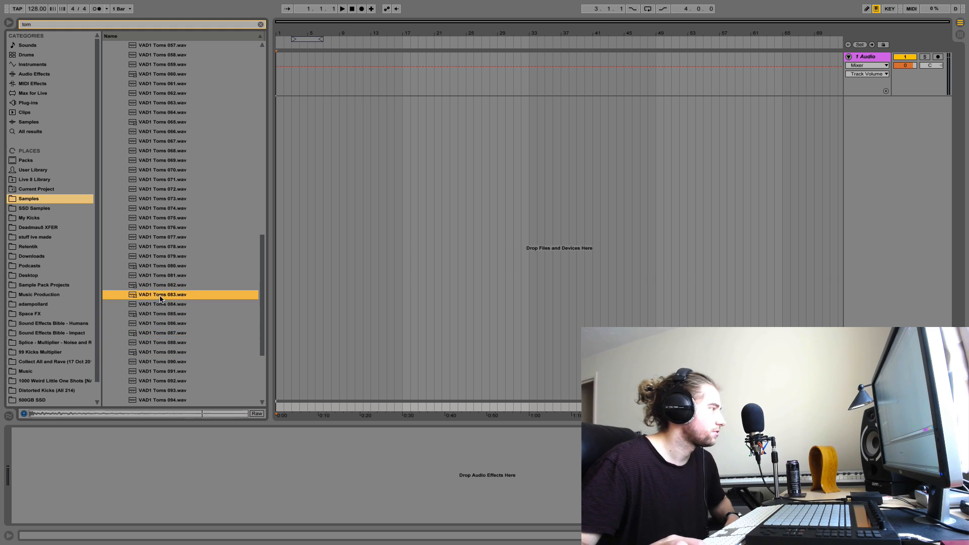
{"action": "left_click", "coordinate": [161, 287]}
{"action": "left_click", "coordinate": [162, 275]}
Place VAD1 Toms 081.wav on the audio track at bar 9 and clear the browser search
{"action": "scroll", "coordinate": [161, 265], "scroll_direction": "down", "scroll_amount": 5}
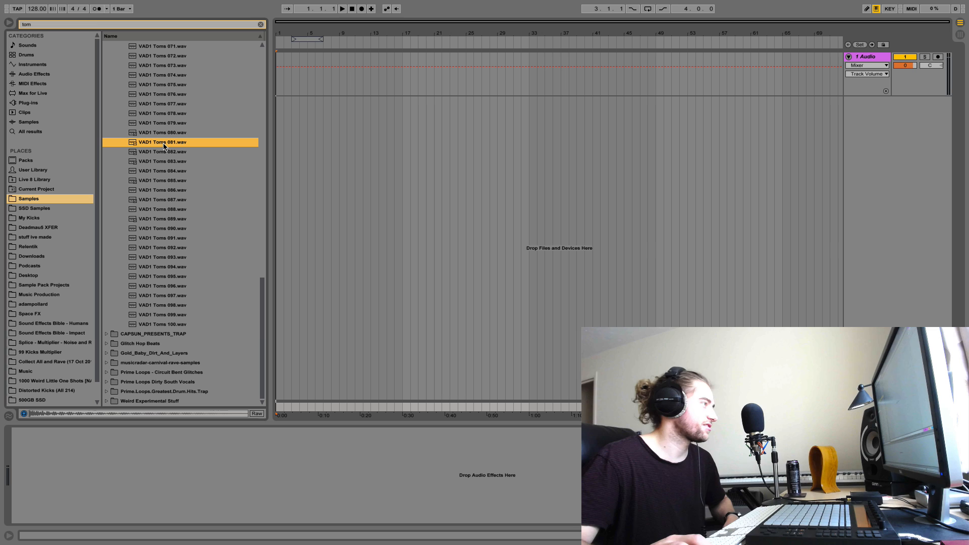
{"action": "left_click_drag", "start_coordinate": [163, 144], "coordinate": [339, 76]}
{"action": "left_click", "coordinate": [46, 46]}
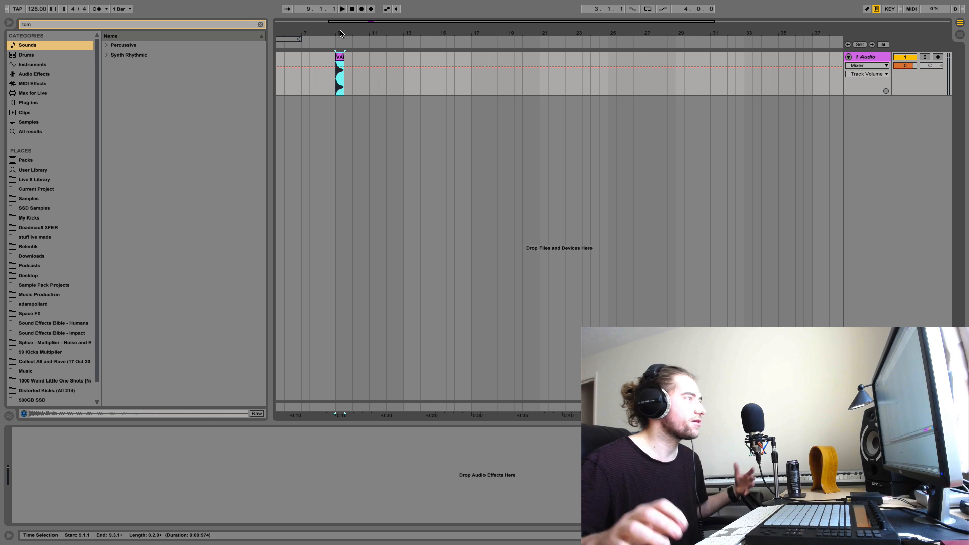
{"action": "left_click", "coordinate": [260, 24]}
{"action": "left_click", "coordinate": [337, 87]}
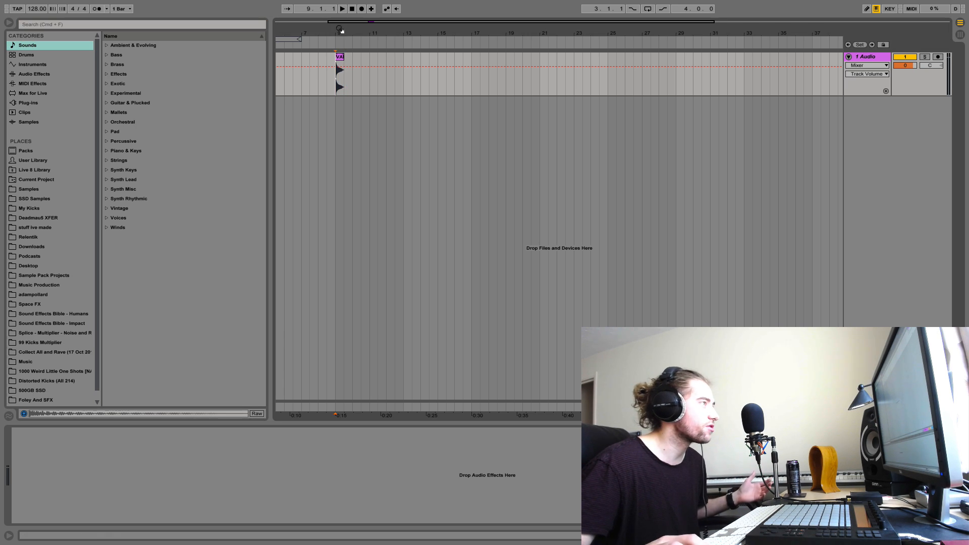
{"action": "mouse_move", "coordinate": [339, 30]}
{"action": "left_mouse_down"}
{"action": "mouse_move", "coordinate": [337, 60]}
{"action": "mouse_move", "coordinate": [367, 56]}
{"action": "mouse_move", "coordinate": [367, 75]}
{"action": "left_mouse_up"}
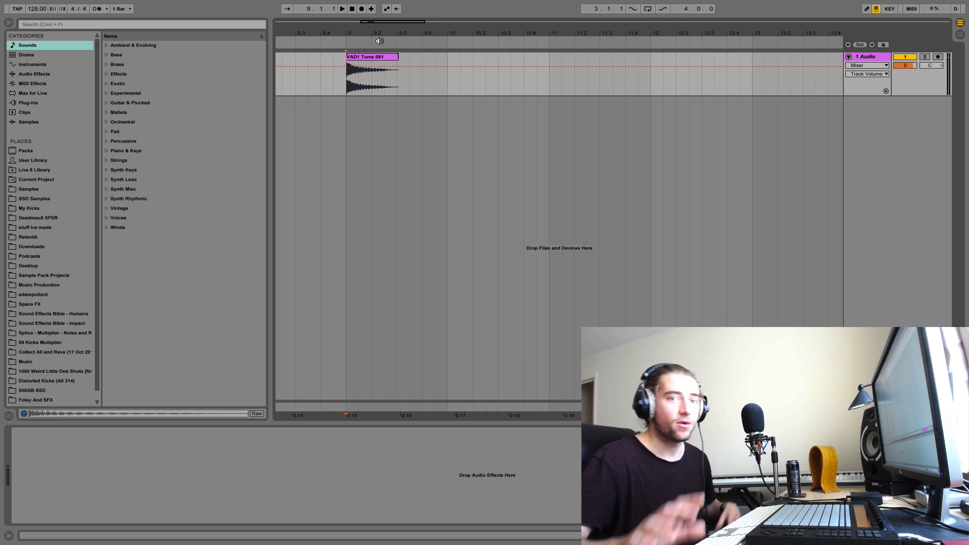
Select the tom clip at bar 9 and play it back
{"action": "left_click", "coordinate": [384, 59]}
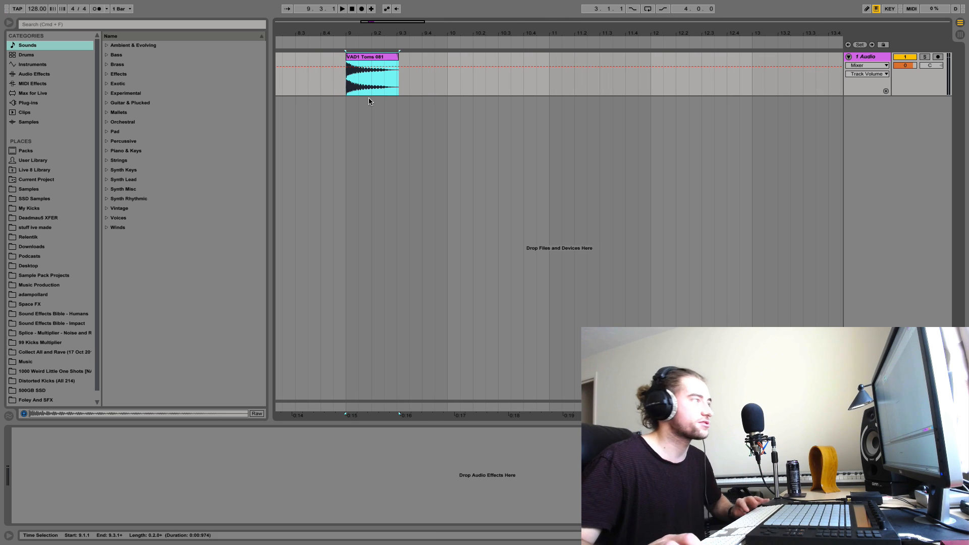
{"action": "key", "text": "space"}
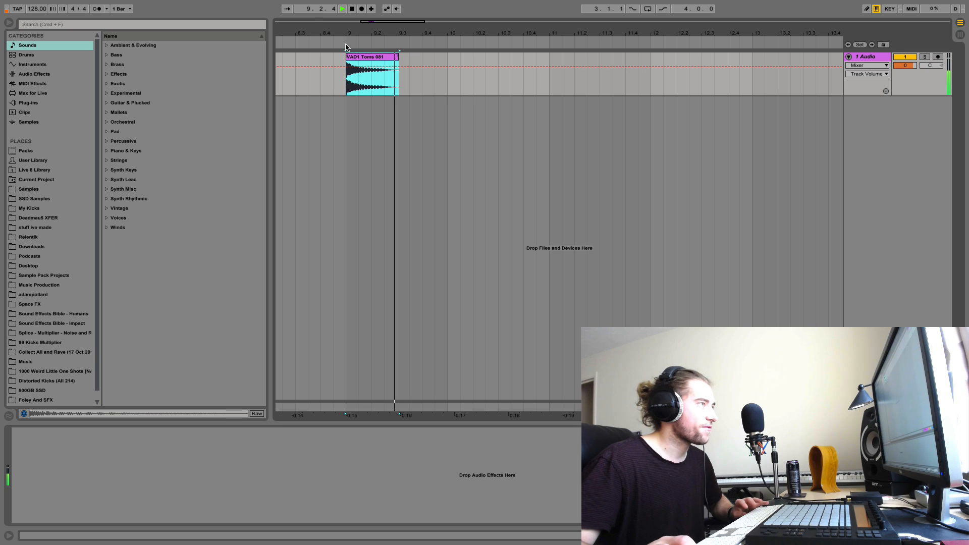
{"action": "key", "text": "space"}
Switch the audio track's automation display to Fades and play the tom clip from its start
{"action": "left_click_drag", "start_coordinate": [348, 34], "coordinate": [349, 71]}
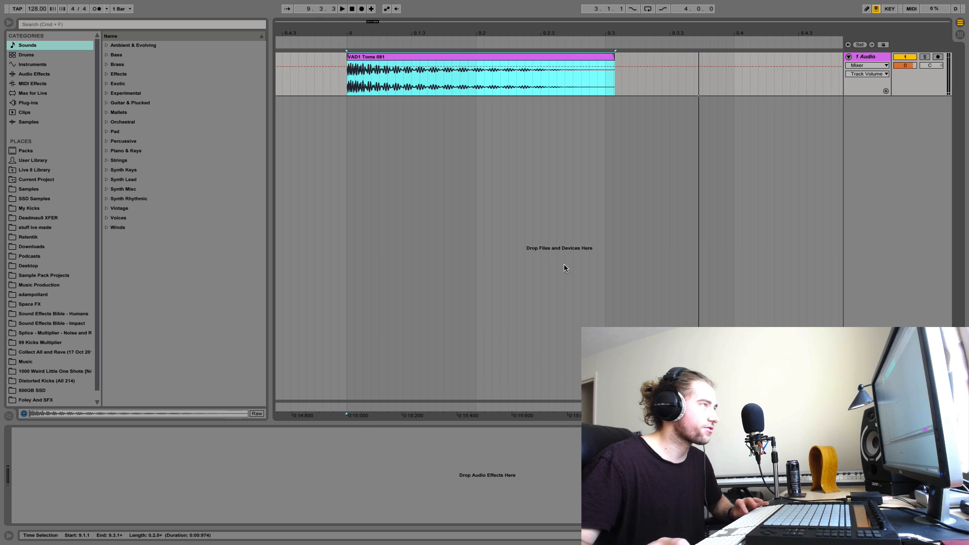
{"action": "left_click", "coordinate": [867, 65]}
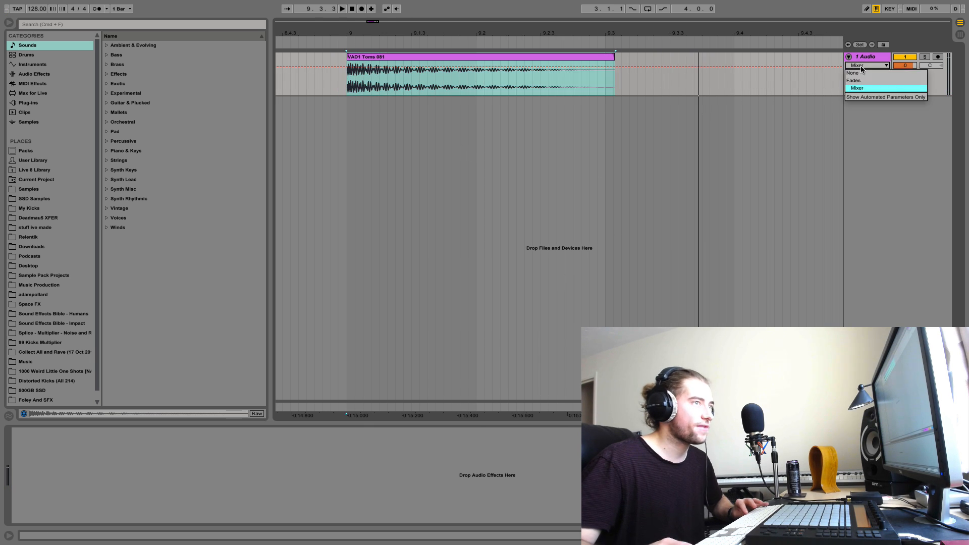
{"action": "left_click", "coordinate": [858, 83]}
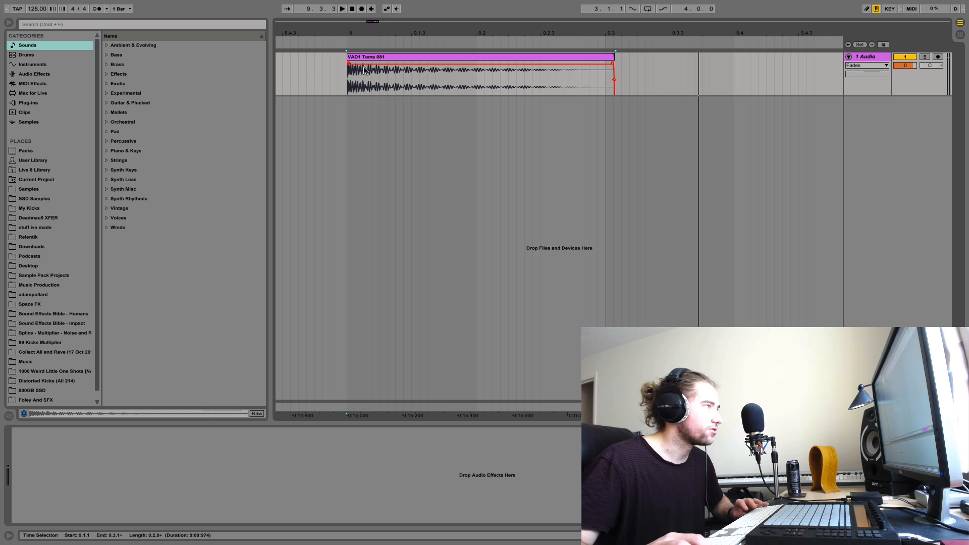
{"action": "left_click_drag", "start_coordinate": [351, 32], "coordinate": [331, 93]}
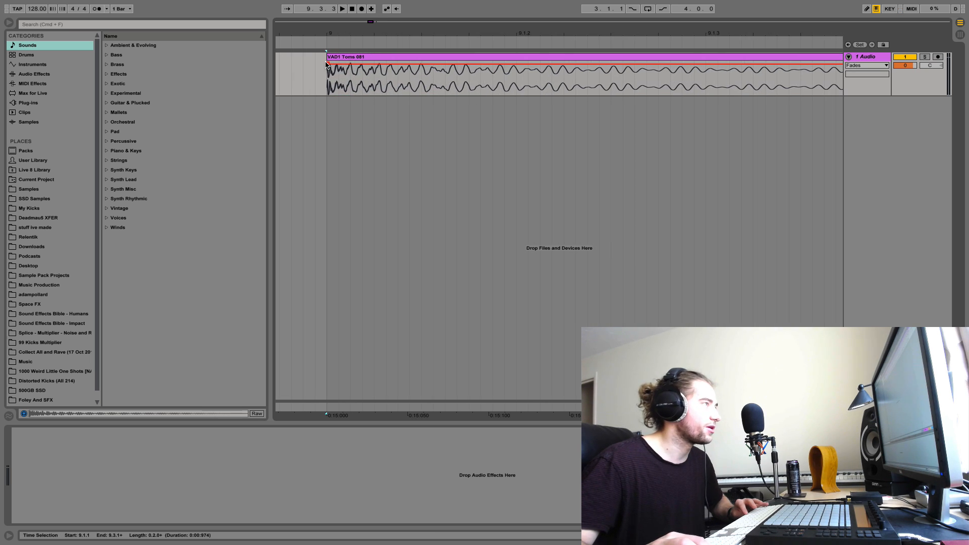
{"action": "key", "text": "space"}
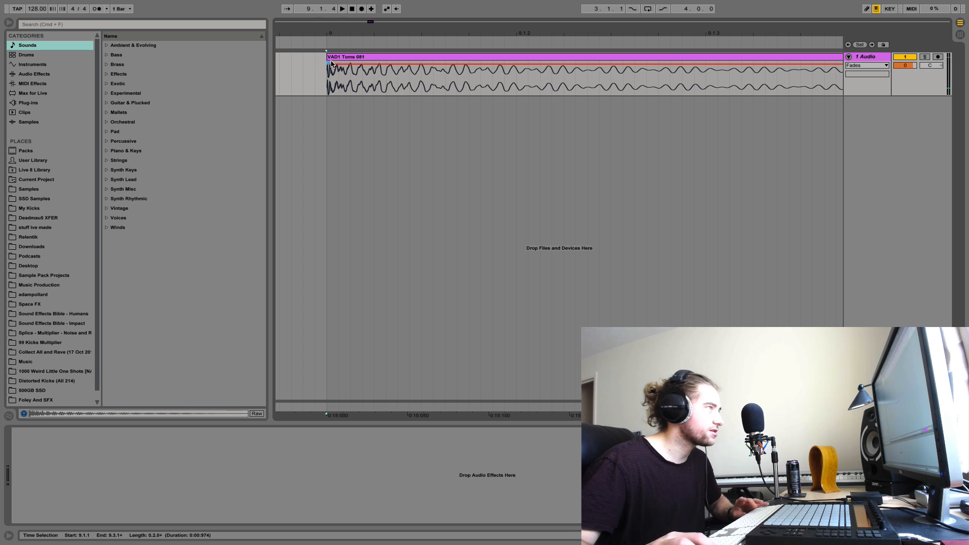
{"action": "left_click", "coordinate": [332, 58]}
{"action": "key", "text": "space"}
{"action": "key", "text": "space"}
{"action": "key", "text": "space"}
{"action": "key", "text": "space"}
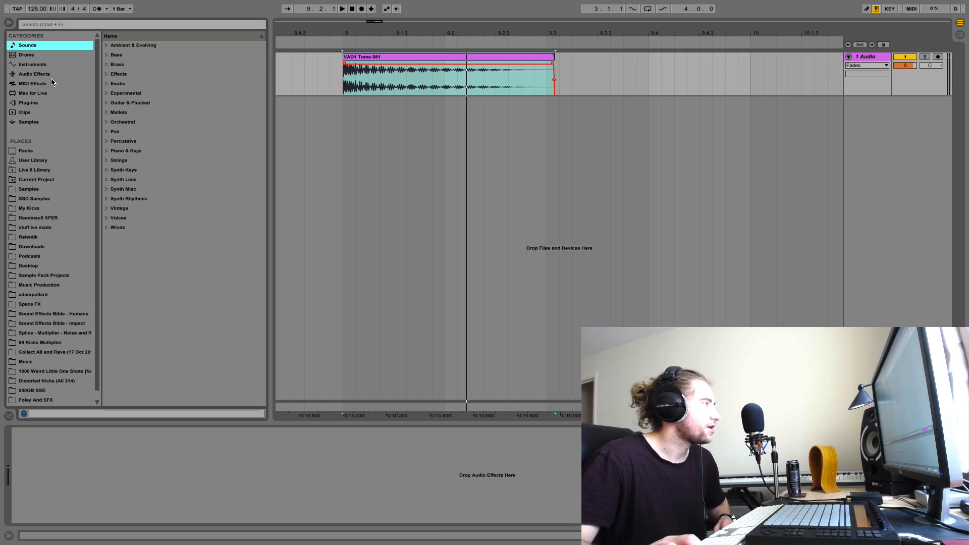
Add a Spectrum device to the audio track and enlarge its frequency display
{"action": "left_click", "coordinate": [51, 74]}
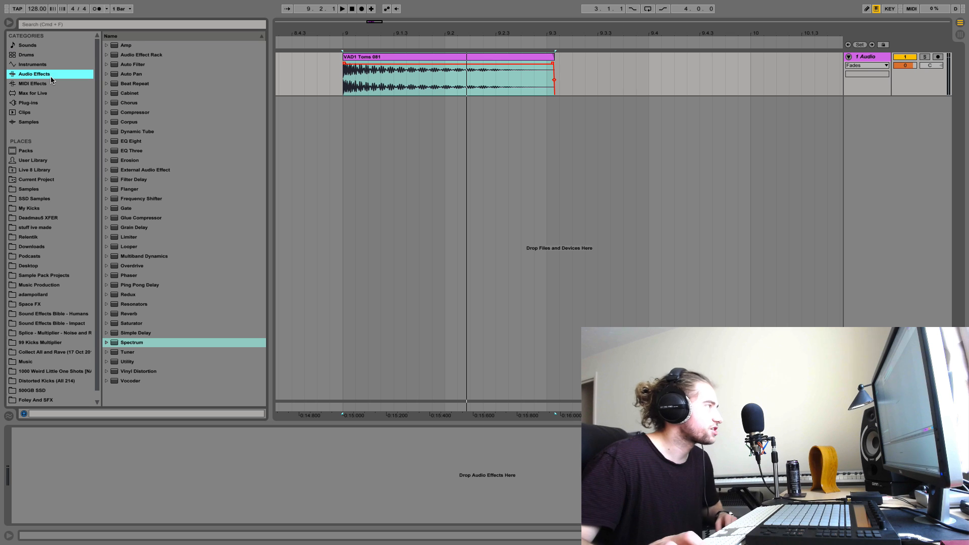
{"action": "double_click", "coordinate": [132, 343]}
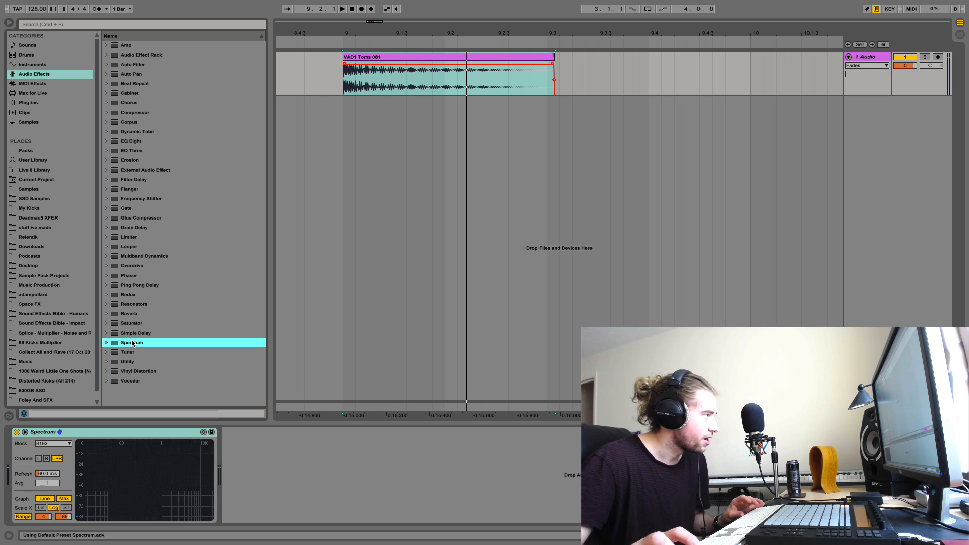
{"action": "left_click", "coordinate": [25, 435]}
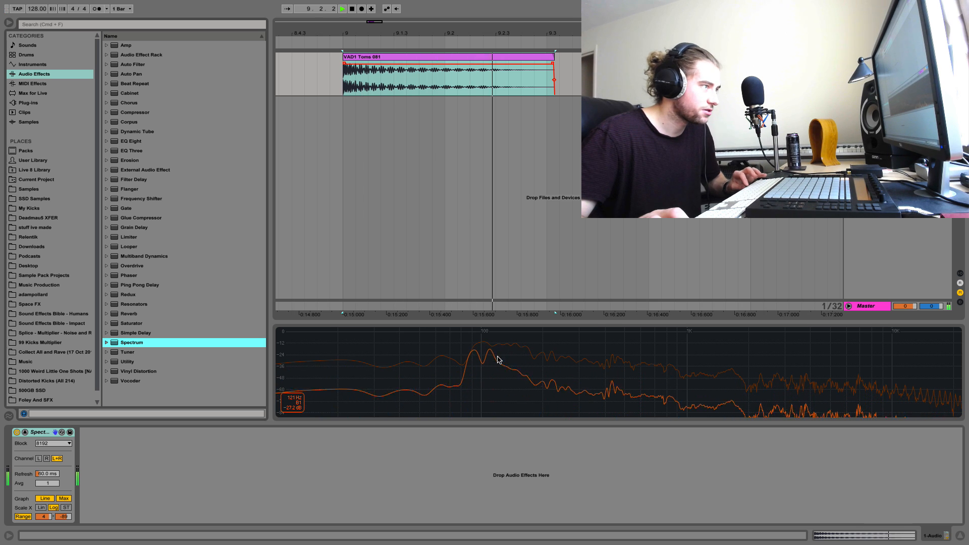
Play the tom clip and examine its low-frequency peaks in the Spectrum display
{"action": "key", "text": "space"}
{"action": "key", "text": "space"}
{"action": "key", "text": "space"}
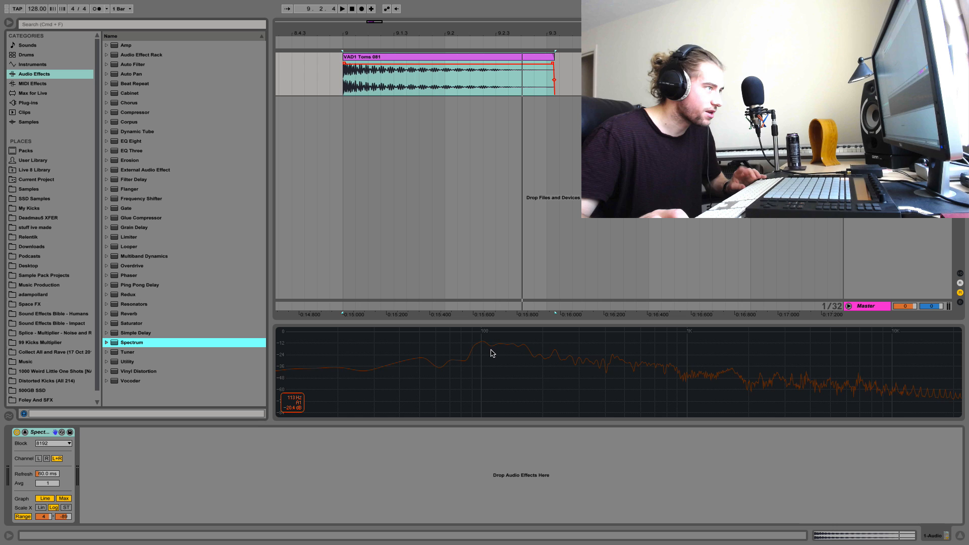
{"action": "key", "text": "space"}
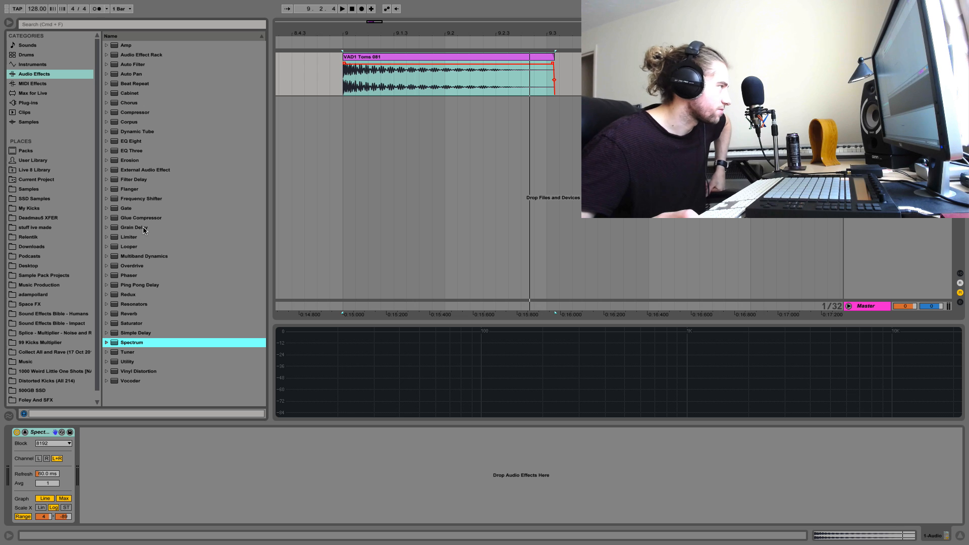
{"action": "left_click", "coordinate": [65, 105]}
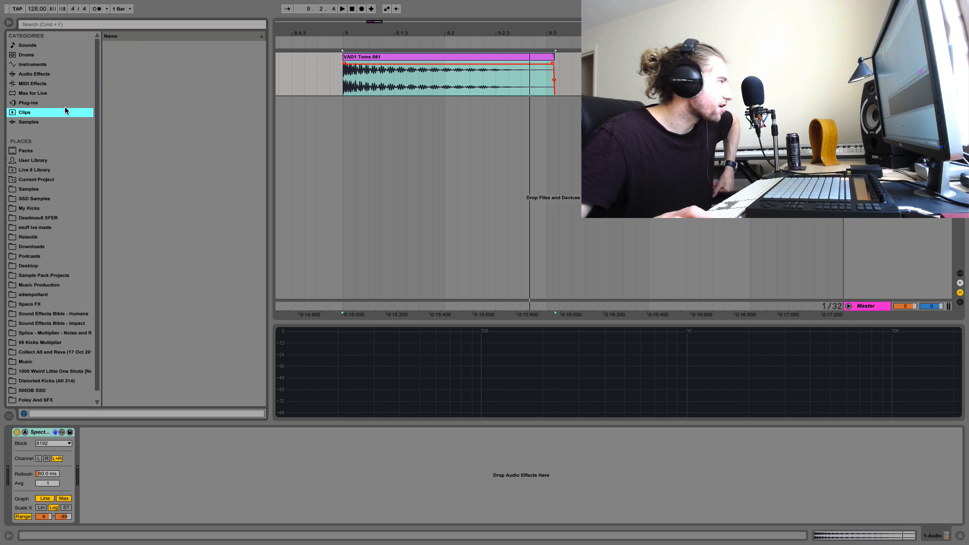
{"action": "left_click", "coordinate": [51, 65]}
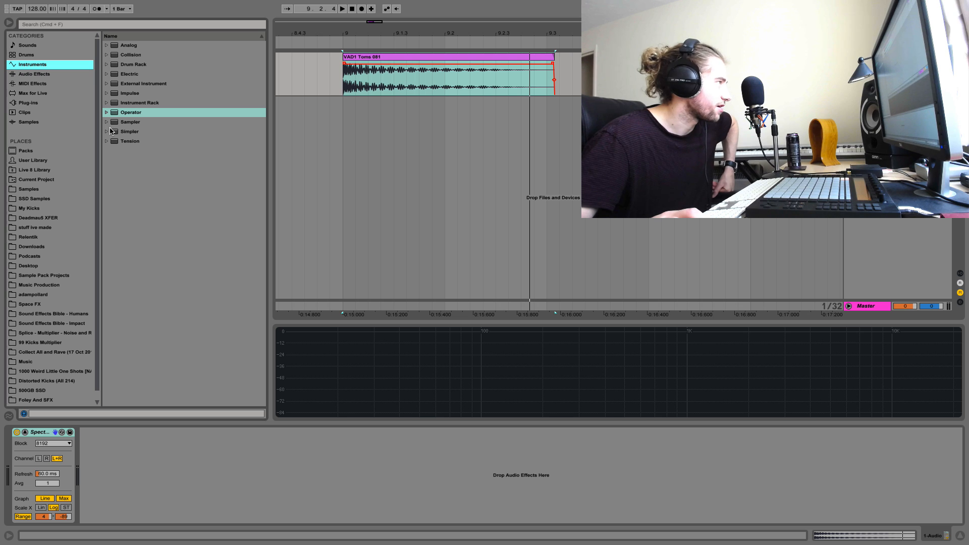
{"action": "left_click", "coordinate": [56, 104]}
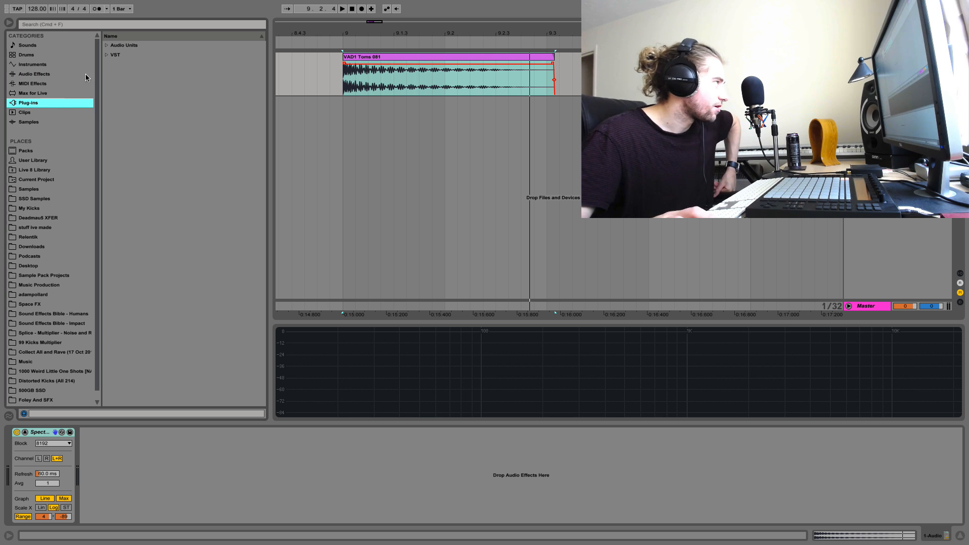
{"action": "left_click", "coordinate": [105, 56]}
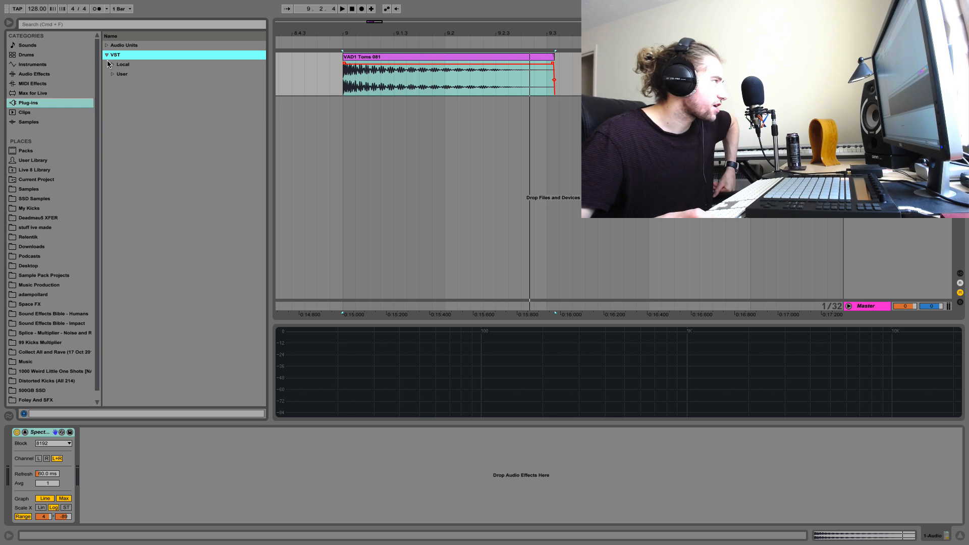
Add a Saturator after the Spectrum and set its Dry/Wet to 54.8%
{"action": "left_click", "coordinate": [52, 74]}
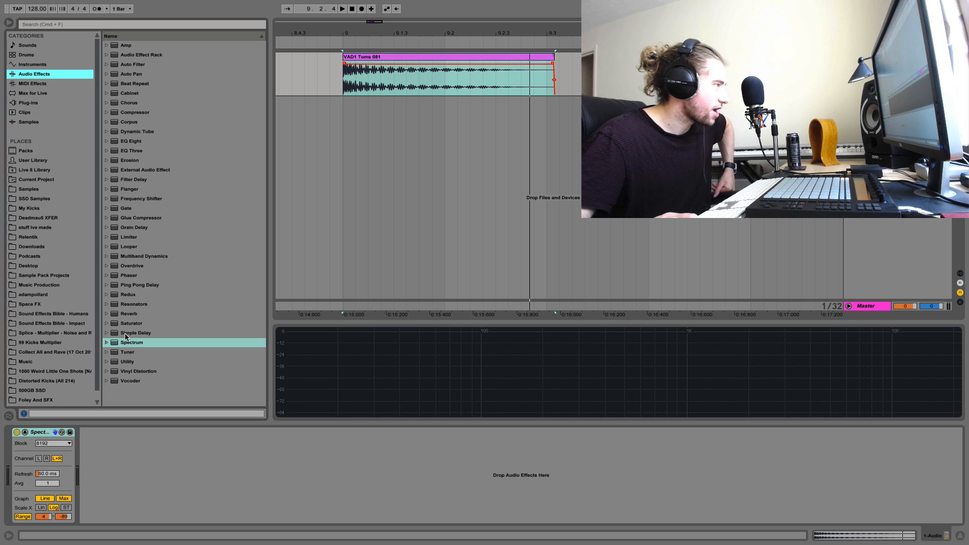
{"action": "double_click", "coordinate": [121, 324]}
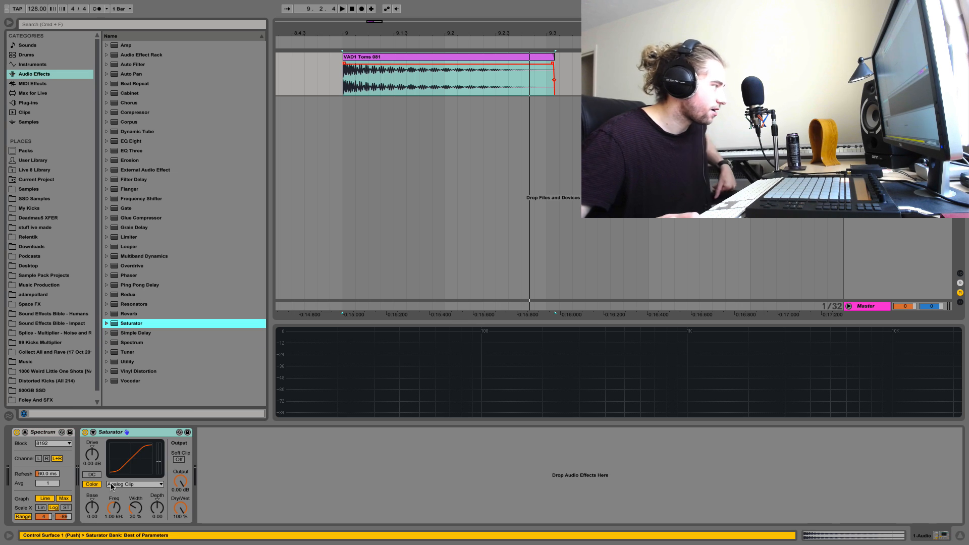
{"action": "left_click_drag", "start_coordinate": [182, 511], "coordinate": [183, 525]}
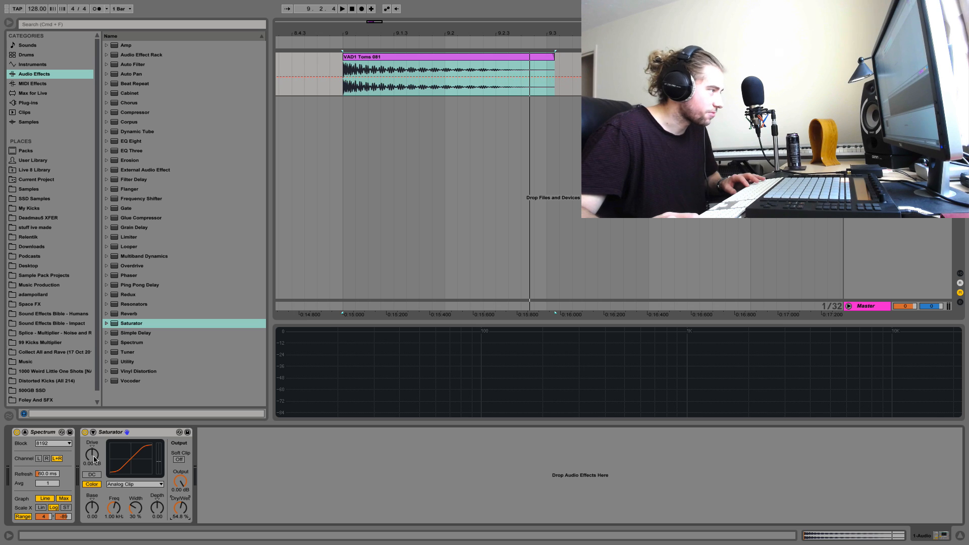
Raise the Saturator's Drive in stages to 10.3 dB while playing the tom clip
{"action": "key", "text": "space"}
{"action": "left_click_drag", "start_coordinate": [94, 460], "coordinate": [94, 453]}
{"action": "key", "text": "space"}
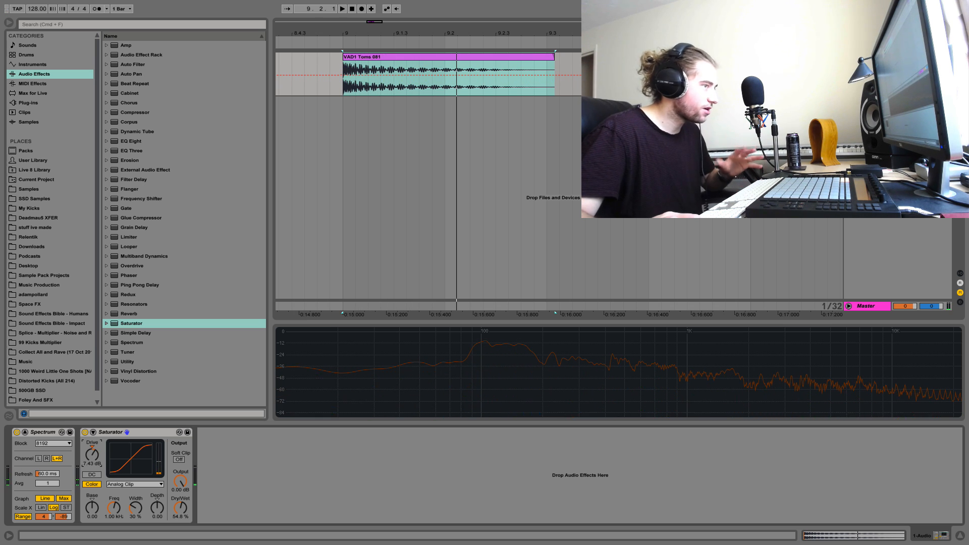
{"action": "left_click_drag", "start_coordinate": [93, 454], "coordinate": [92, 452]}
{"action": "key", "text": "space"}
{"action": "key", "text": "space"}
{"action": "key", "text": "space"}
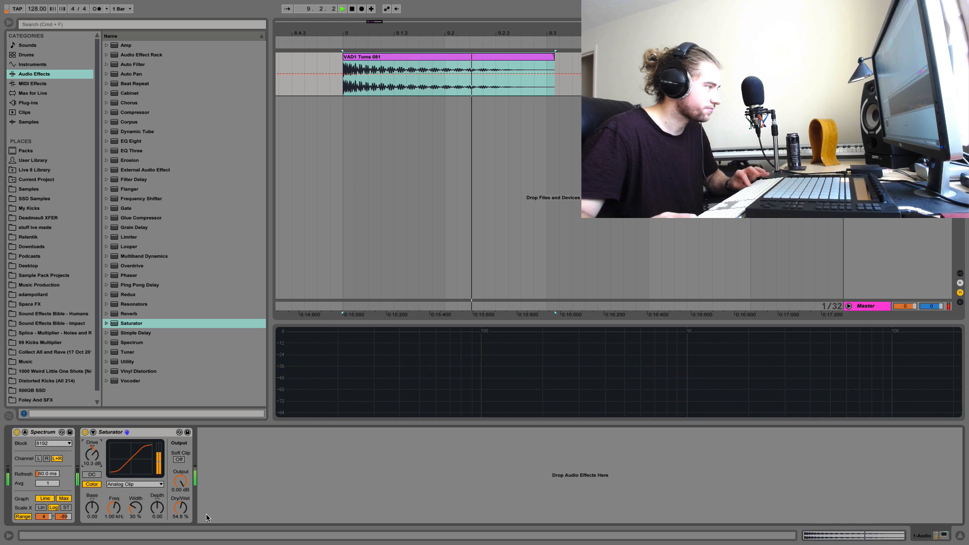
Lower the Saturator's Dry/Wet to about 41% while playing the tom clip
{"action": "key", "text": "space"}
{"action": "key", "text": "space"}
{"action": "left_click_drag", "start_coordinate": [181, 508], "coordinate": [181, 537]}
{"action": "key", "text": "space"}
{"action": "key", "text": "space"}
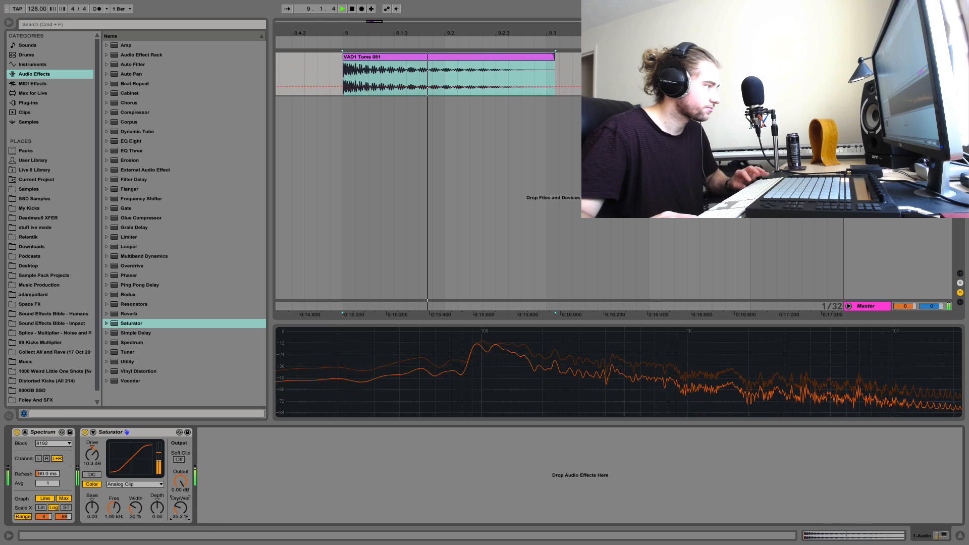
{"action": "key", "text": "space"}
{"action": "key", "text": "space"}
{"action": "key", "text": "space"}
Audition the Saturator's Medium Curve and Hard Curve types against Analog Clip while playing the tom clip
{"action": "left_click", "coordinate": [142, 485]}
{"action": "left_click", "coordinate": [136, 508]}
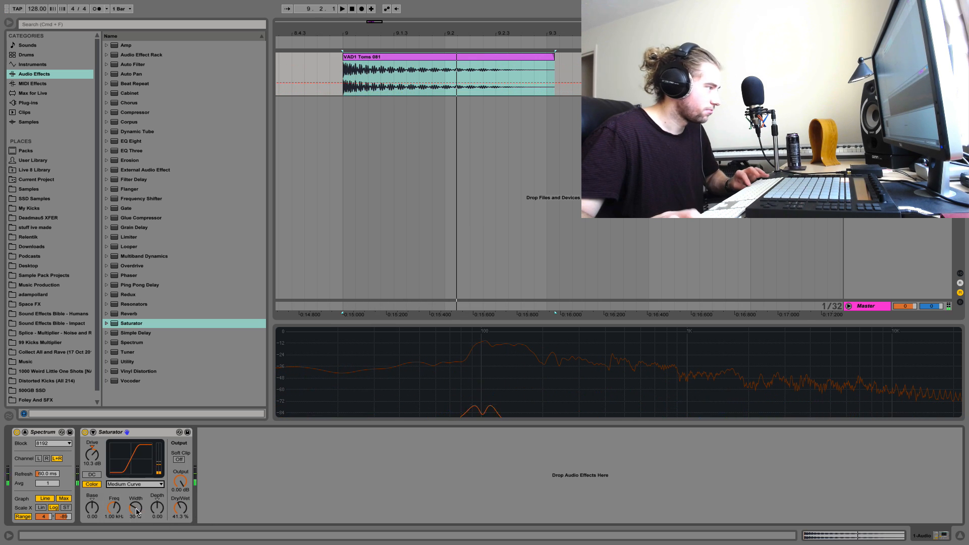
{"action": "key", "text": "space"}
{"action": "key", "text": "space"}
{"action": "left_click", "coordinate": [135, 485]}
{"action": "left_click", "coordinate": [133, 491]}
{"action": "key", "text": "space"}
{"action": "left_click", "coordinate": [134, 485]}
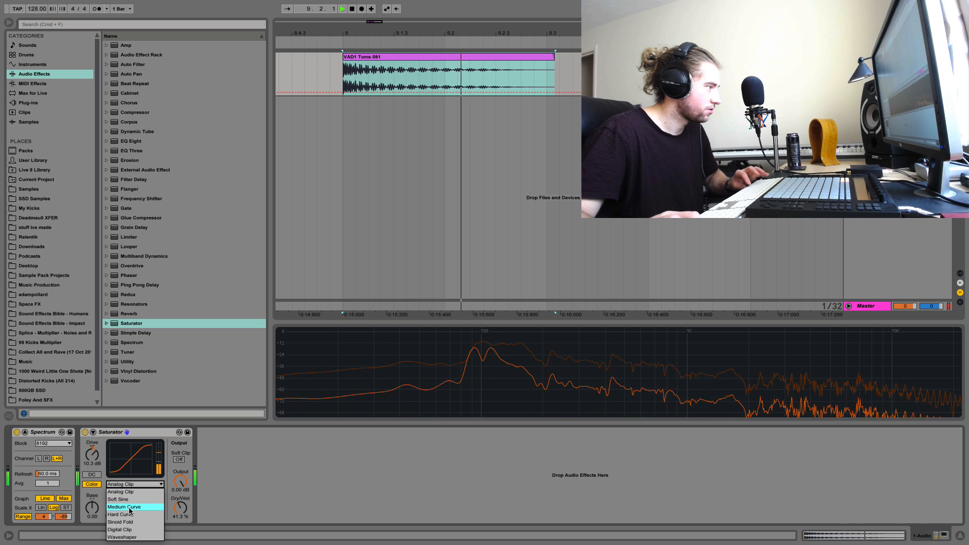
{"action": "left_click", "coordinate": [133, 516]}
{"action": "key", "text": "space"}
{"action": "key", "text": "space"}
Set the Saturator's Drive to about 7 dB and its curve type to Analog Clip, then play the tom clip
{"action": "mouse_move", "coordinate": [92, 468]}
{"action": "left_mouse_down"}
{"action": "mouse_move", "coordinate": [92, 482]}
{"action": "mouse_move", "coordinate": [92, 443]}
{"action": "mouse_move", "coordinate": [92, 461]}
{"action": "left_mouse_up"}
{"action": "left_click", "coordinate": [125, 484]}
{"action": "left_click", "coordinate": [126, 492]}
{"action": "key", "text": "space"}
{"action": "key", "text": "space"}
{"action": "key", "text": "space"}
{"action": "key", "text": "space"}
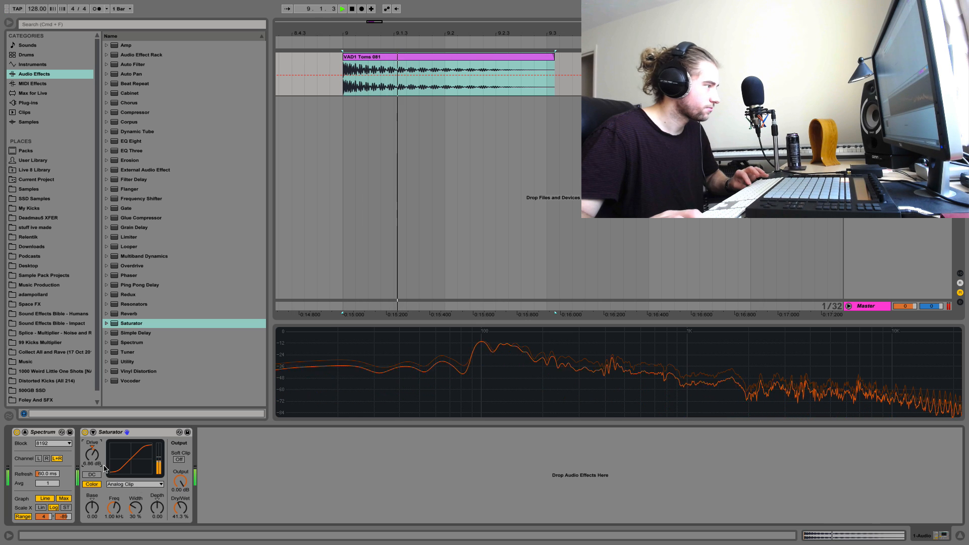
Set the Saturator's Dry/Wet to about 51% and fine-tune its Drive to about 7 dB while playing the tom clip
{"action": "left_click_drag", "start_coordinate": [180, 508], "coordinate": [180, 542]}
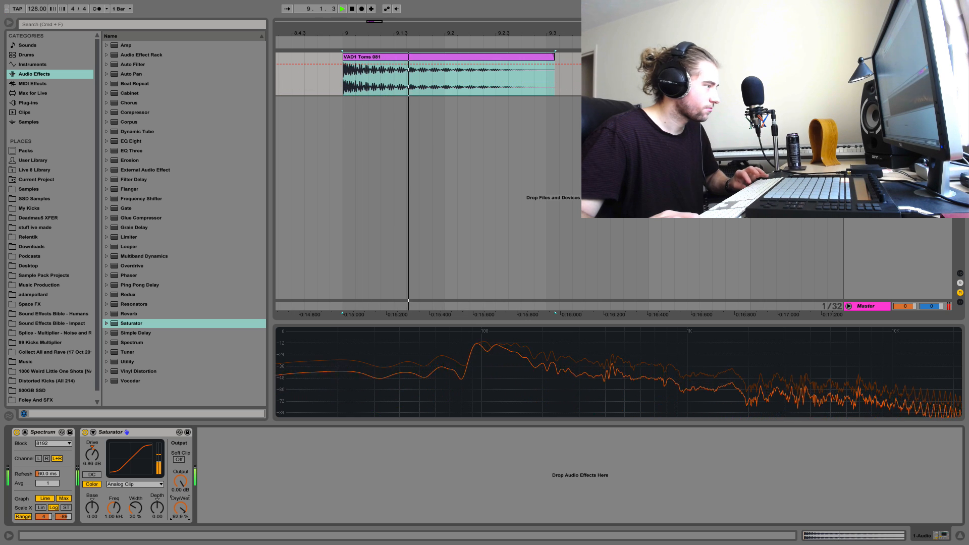
{"action": "mouse_move", "coordinate": [180, 508]}
{"action": "left_mouse_down"}
{"action": "mouse_move", "coordinate": [180, 483]}
{"action": "mouse_move", "coordinate": [180, 504]}
{"action": "left_mouse_up"}
{"action": "key", "text": "space"}
{"action": "key", "text": "space"}
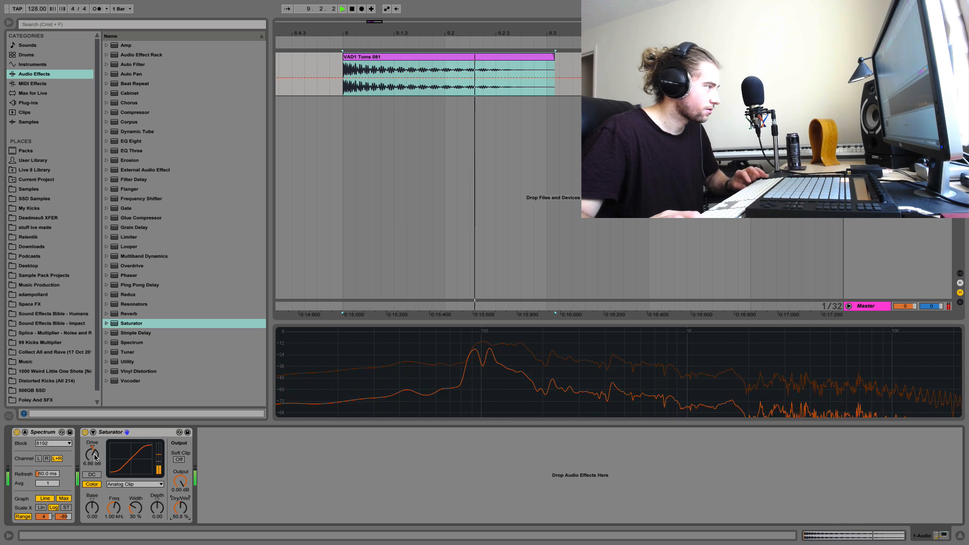
{"action": "key", "text": "space"}
{"action": "key", "text": "space"}
{"action": "left_click_drag", "start_coordinate": [92, 456], "coordinate": [92, 453]}
{"action": "key", "text": "space"}
{"action": "key", "text": "space"}
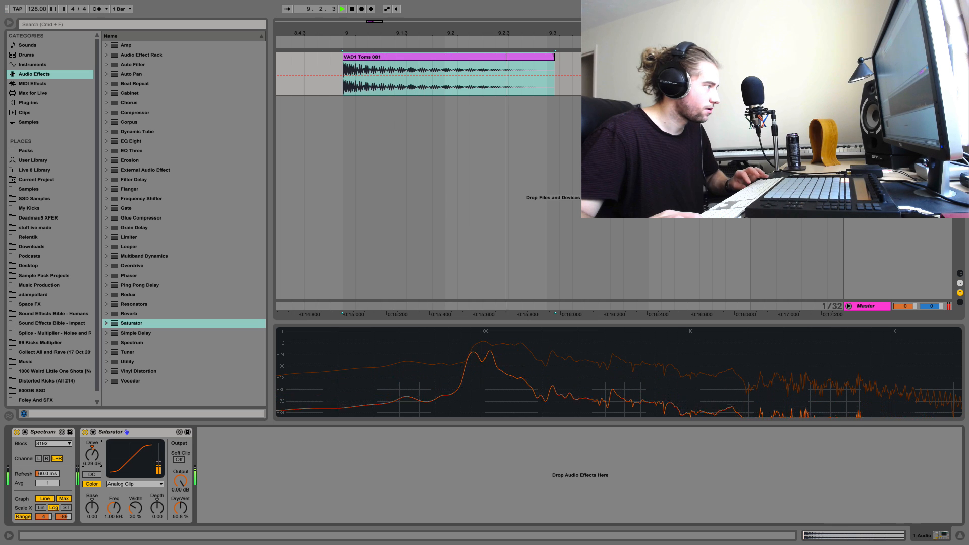
{"action": "key", "text": "space"}
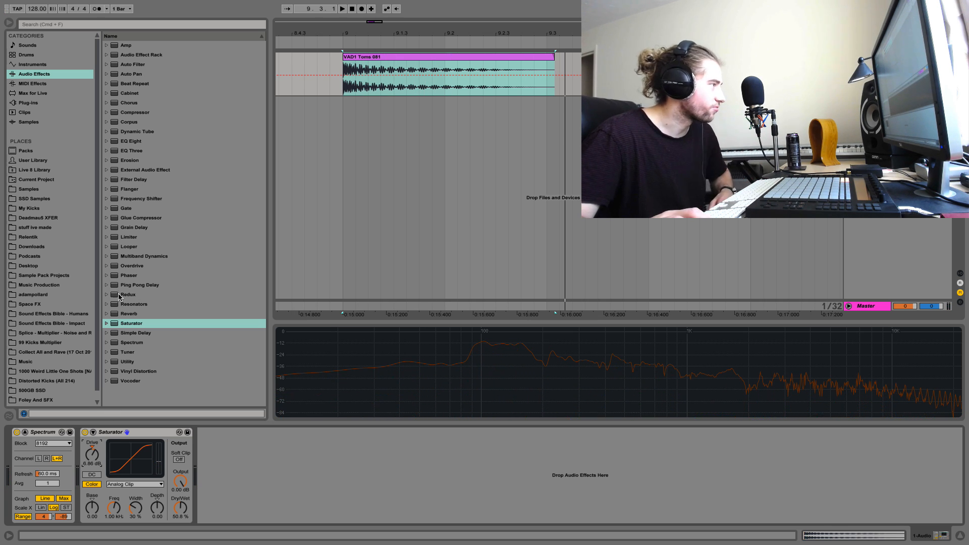
Add the Wooden Hall.adv preset from the Reverb's Hall presets after the Saturator
{"action": "left_click", "coordinate": [107, 314]}
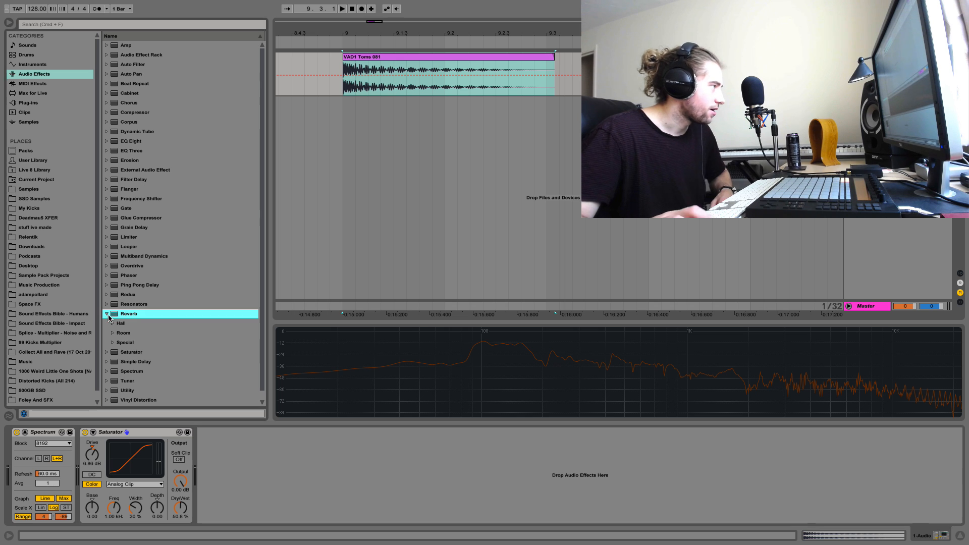
{"action": "scroll", "coordinate": [111, 333], "scroll_direction": "down", "scroll_amount": 1}
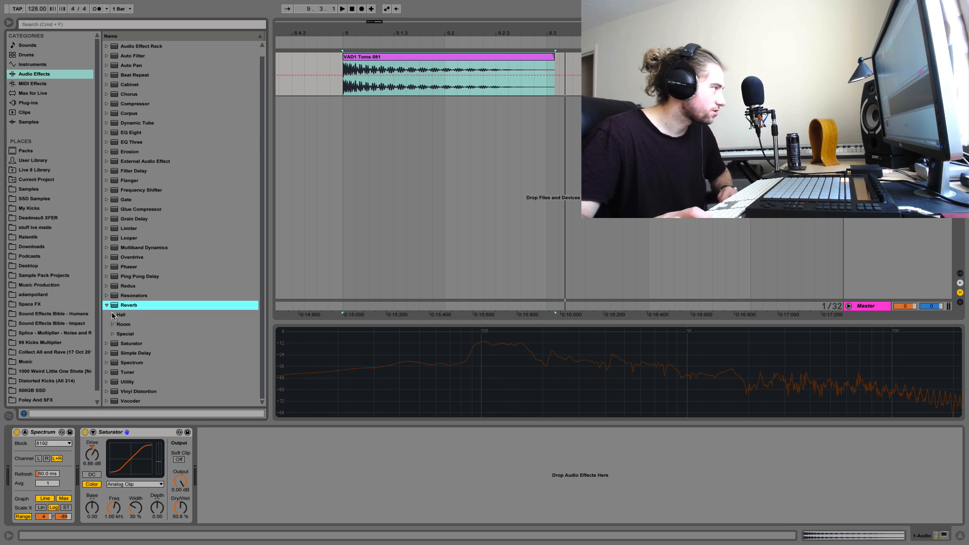
{"action": "left_click", "coordinate": [113, 315]}
{"action": "left_click", "coordinate": [141, 315]}
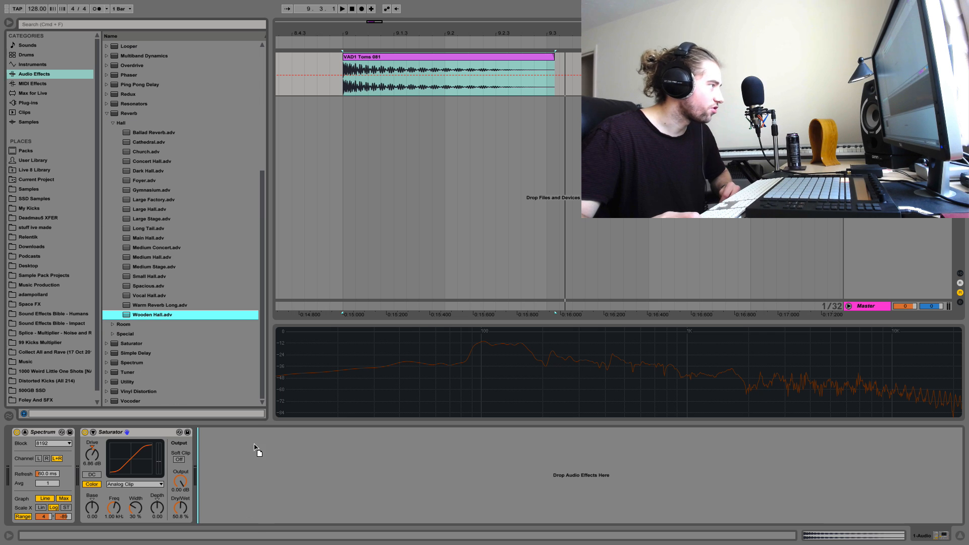
{"action": "left_click_drag", "start_coordinate": [253, 457], "coordinate": [283, 470]}
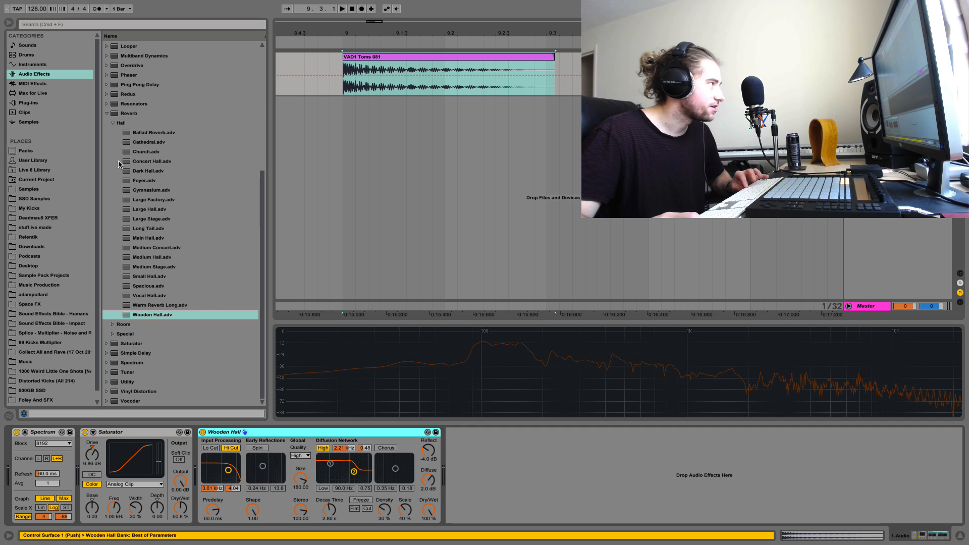
Replace the Wooden Hall reverb with the Wooden Room.adv preset from the Reverb's Room presets
{"action": "left_click", "coordinate": [112, 324]}
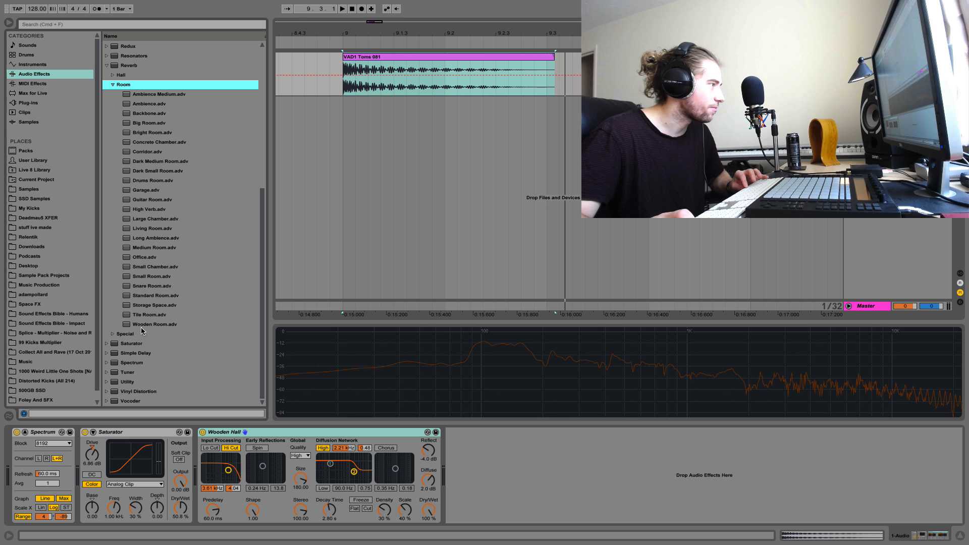
{"action": "left_click", "coordinate": [154, 324]}
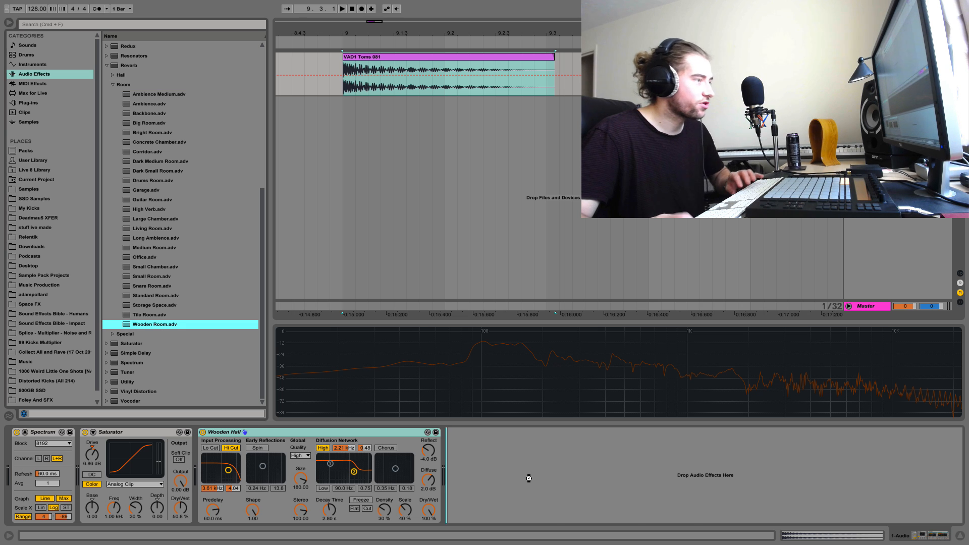
{"action": "left_click_drag", "start_coordinate": [528, 478], "coordinate": [529, 478]}
{"action": "left_click", "coordinate": [411, 437]}
{"action": "key", "text": "Delete"}
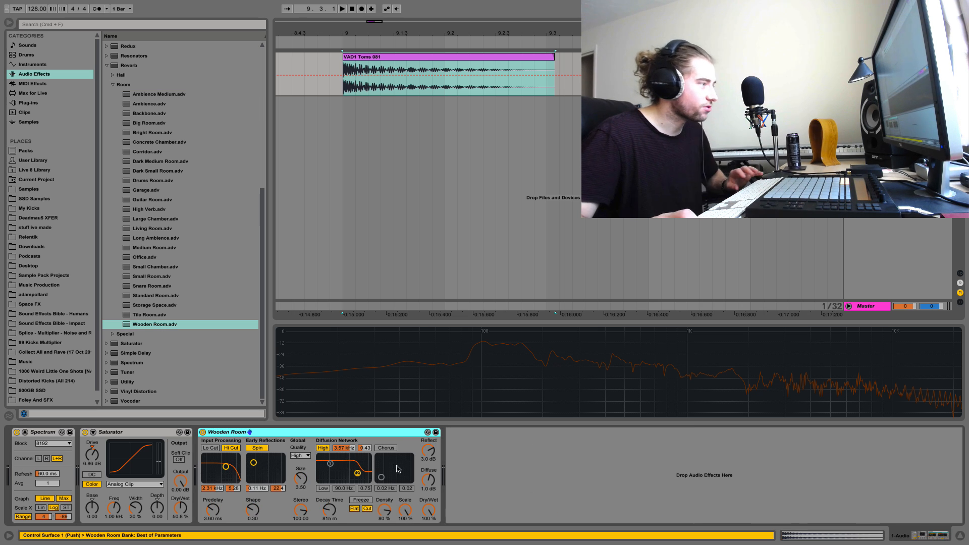
Lower the Wooden Room reverb's Dry/Wet to about 37% while playing the tom clip
{"action": "left_click_drag", "start_coordinate": [428, 510], "coordinate": [429, 540]}
{"action": "key", "text": "space"}
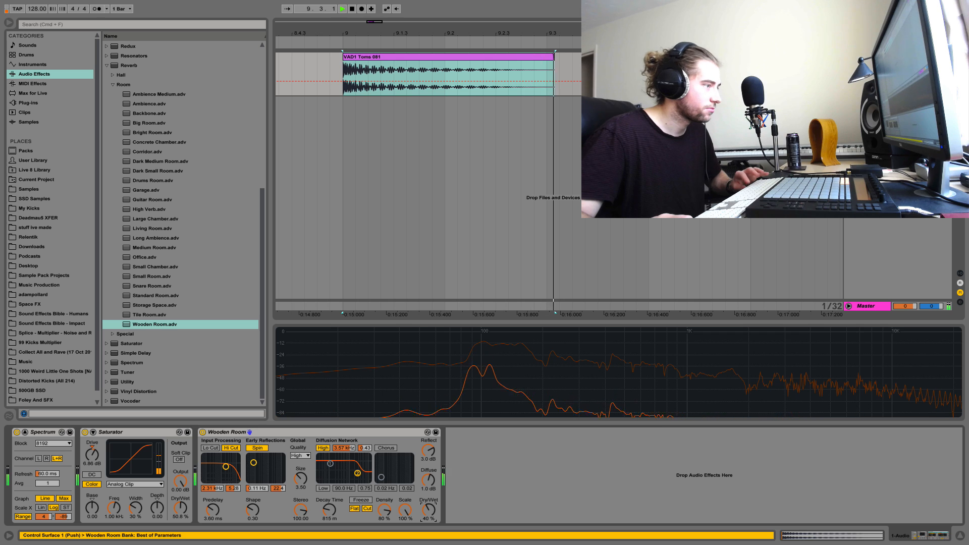
{"action": "key", "text": "space"}
{"action": "key", "text": "space"}
{"action": "key", "text": "space"}
{"action": "left_click_drag", "start_coordinate": [429, 510], "coordinate": [428, 522]}
{"action": "key", "text": "space"}
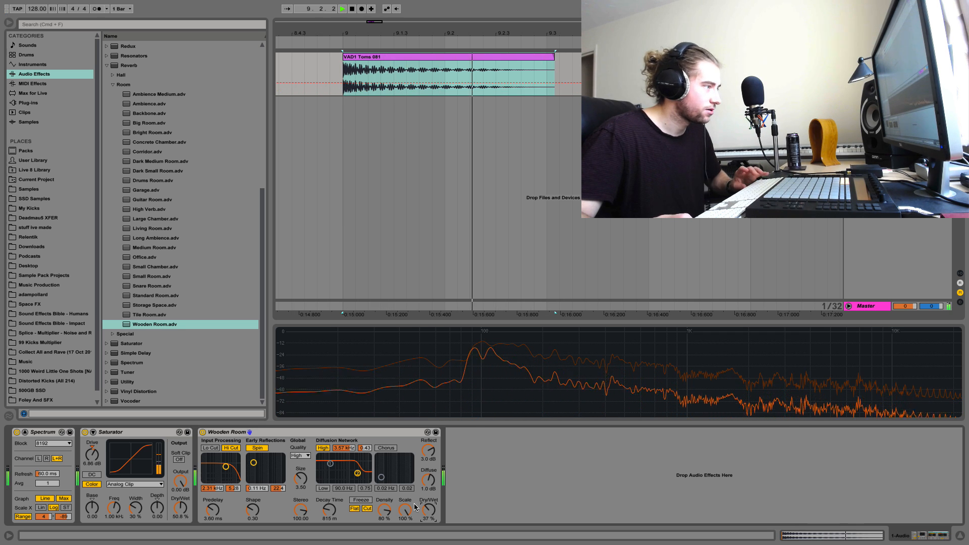
Keep the reverb's Quality on High and raise its Dry/Wet to about 40% while replaying the tom clip
{"action": "left_click", "coordinate": [300, 456]}
{"action": "left_click", "coordinate": [299, 458]}
{"action": "key", "text": "space"}
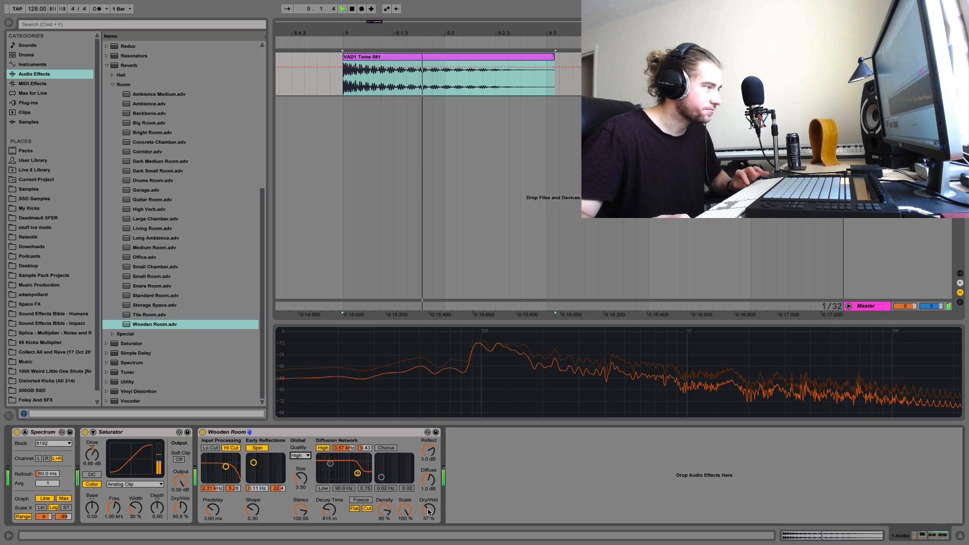
{"action": "key", "text": "space"}
{"action": "left_click_drag", "start_coordinate": [428, 510], "coordinate": [428, 508]}
{"action": "key", "text": "space"}
{"action": "key", "text": "space"}
{"action": "key", "text": "space"}
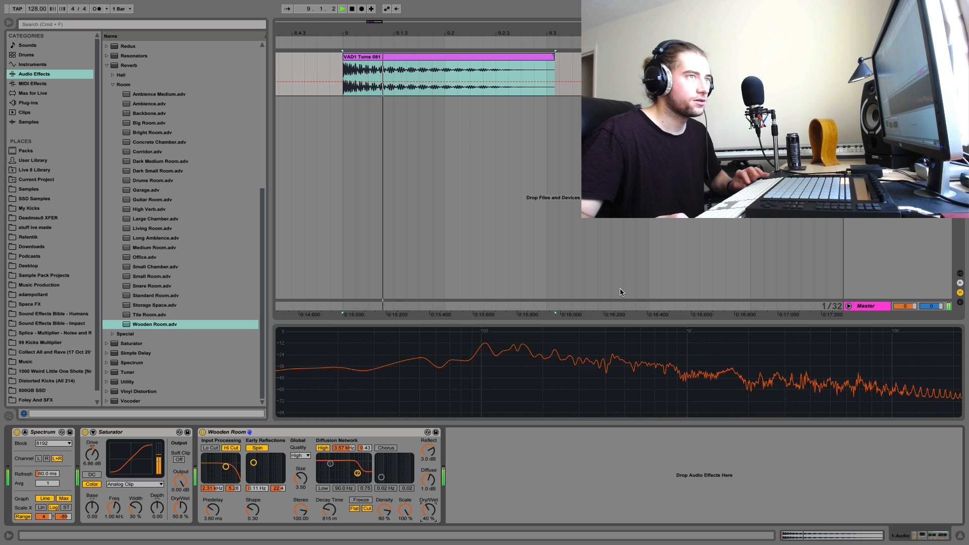
{"action": "key", "text": "space"}
Lower the audio track's volume to about -4 dB and replay the tom clip
{"action": "left_click", "coordinate": [905, 66]}
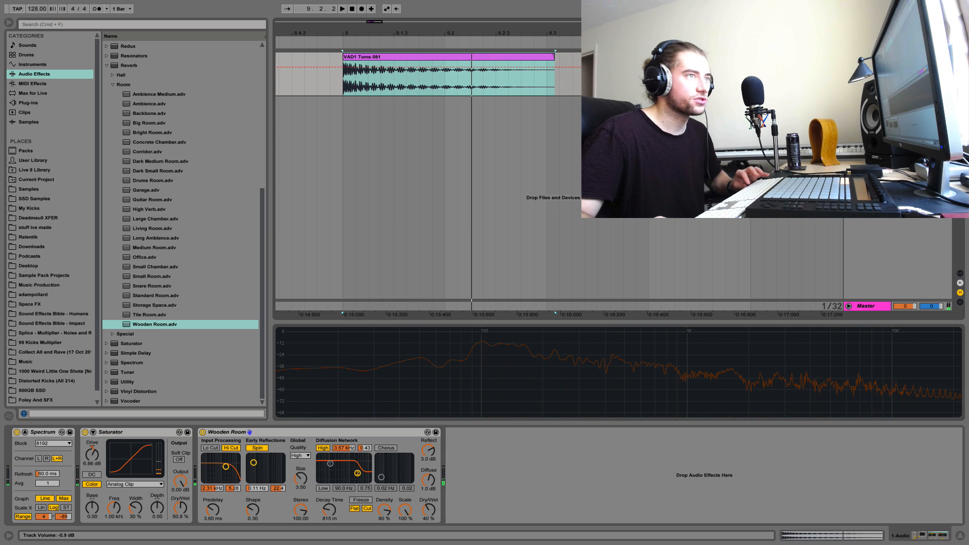
{"action": "left_click_drag", "start_coordinate": [905, 67], "coordinate": [905, 70]}
{"action": "key", "text": "space"}
{"action": "key", "text": "space"}
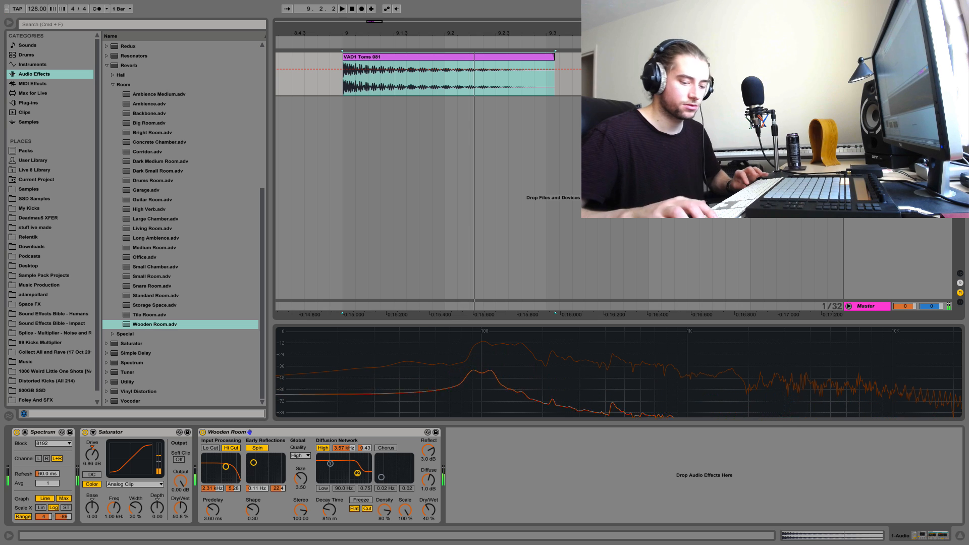
{"action": "key", "text": "space"}
{"action": "key", "text": "space"}
{"action": "key", "text": "space"}
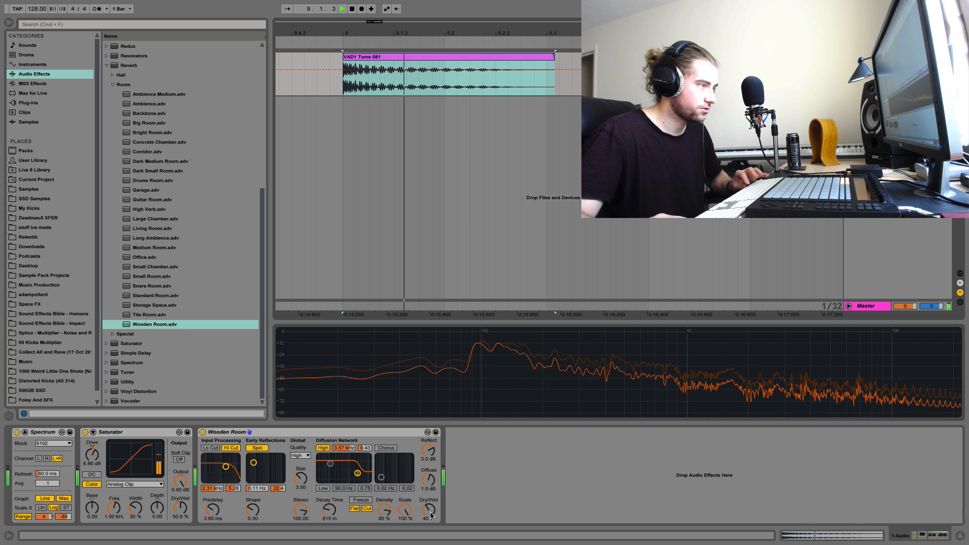
Reduce the Wooden Room reverb's Dry/Wet to about 35% while playing the tom clip
{"action": "left_click_drag", "start_coordinate": [430, 513], "coordinate": [431, 518]}
{"action": "key", "text": "space"}
{"action": "key", "text": "space"}
{"action": "key", "text": "space"}
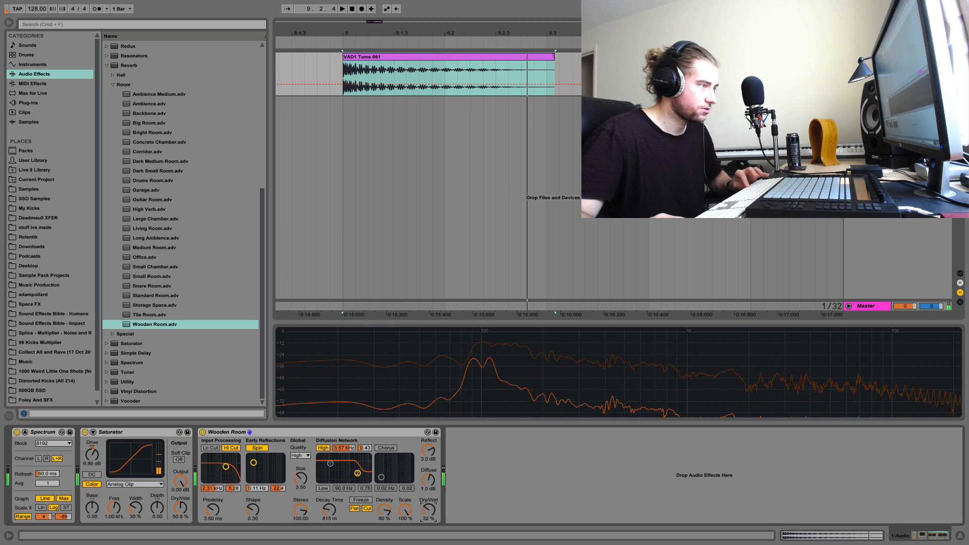
{"action": "key", "text": "space"}
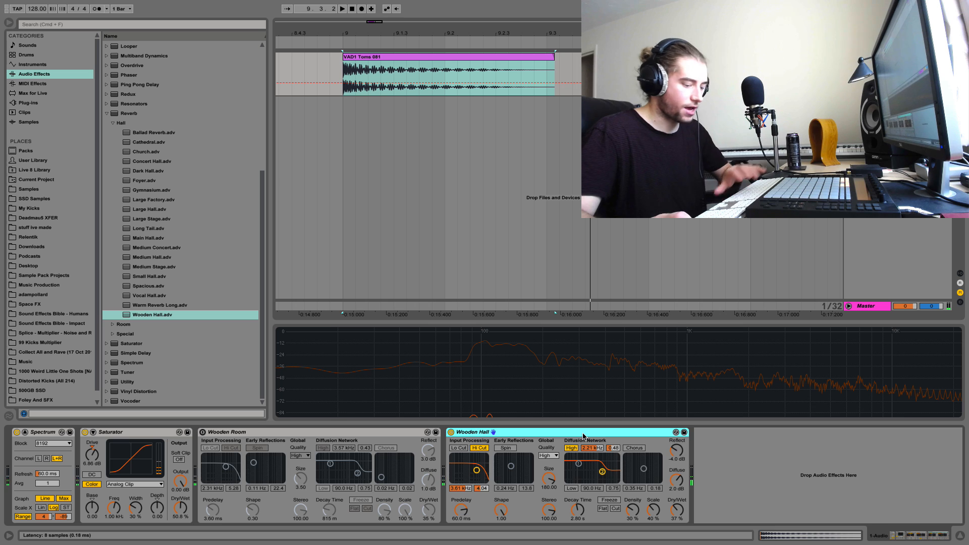
Delete the Wooden Hall reverb, switch Wooden Room back on, and play the tom clip
{"action": "key", "text": "Delete"}
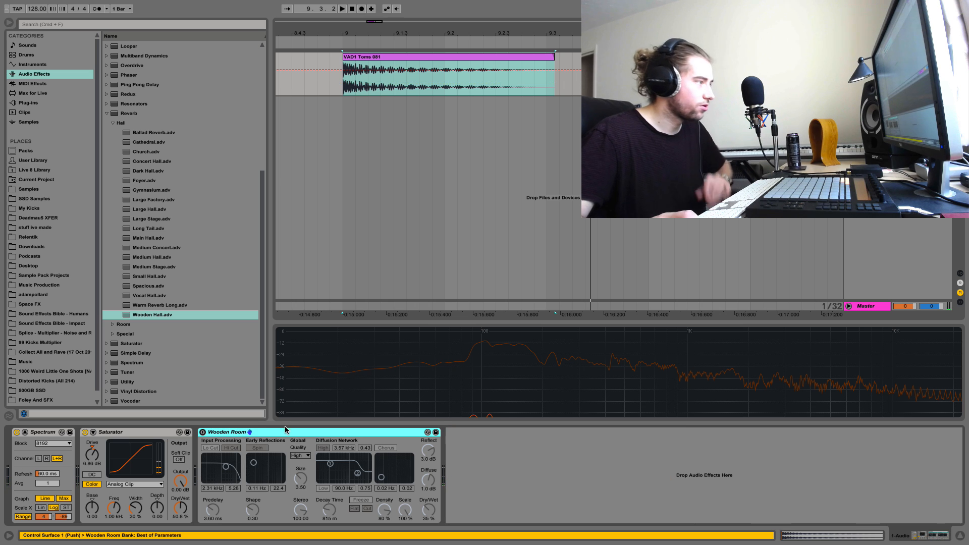
{"action": "left_click", "coordinate": [202, 433]}
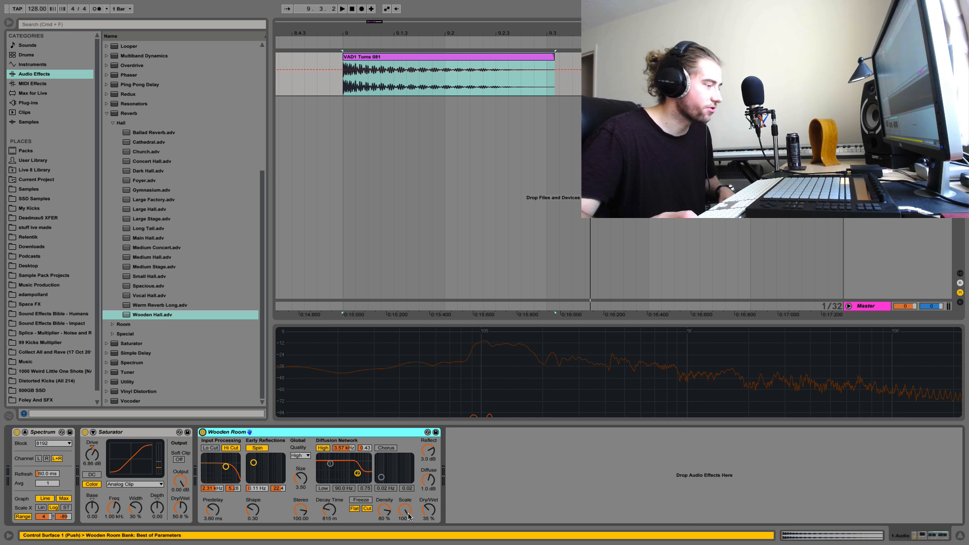
{"action": "key", "text": "space"}
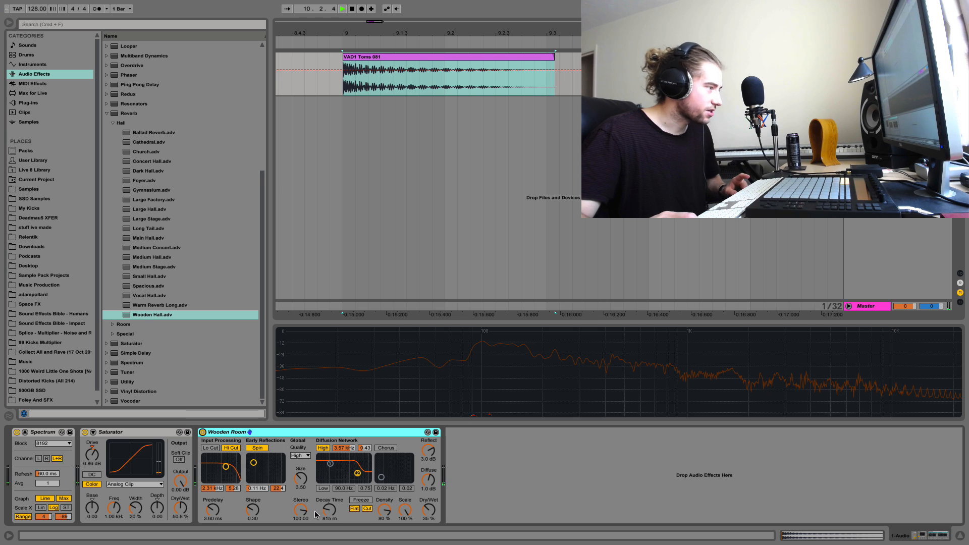
Set the Wooden Room reverb's Decay Time to about 975 ms while repeatedly playing the tom clip
{"action": "left_click_drag", "start_coordinate": [328, 511], "coordinate": [328, 507]}
{"action": "key", "text": "space"}
{"action": "key", "text": "space"}
{"action": "key", "text": "space"}
{"action": "key", "text": "space"}
{"action": "key", "text": "space"}
{"action": "key", "text": "space"}
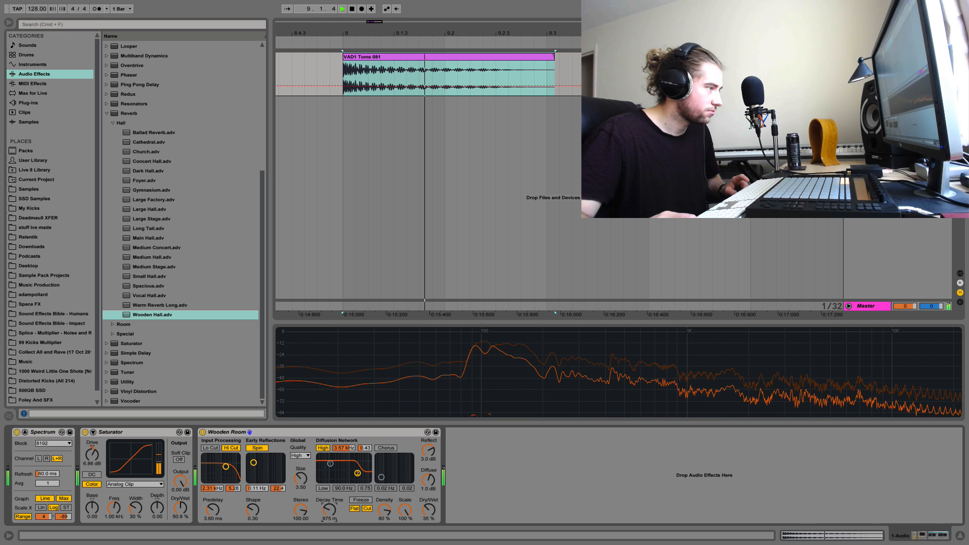
{"action": "key", "text": "space"}
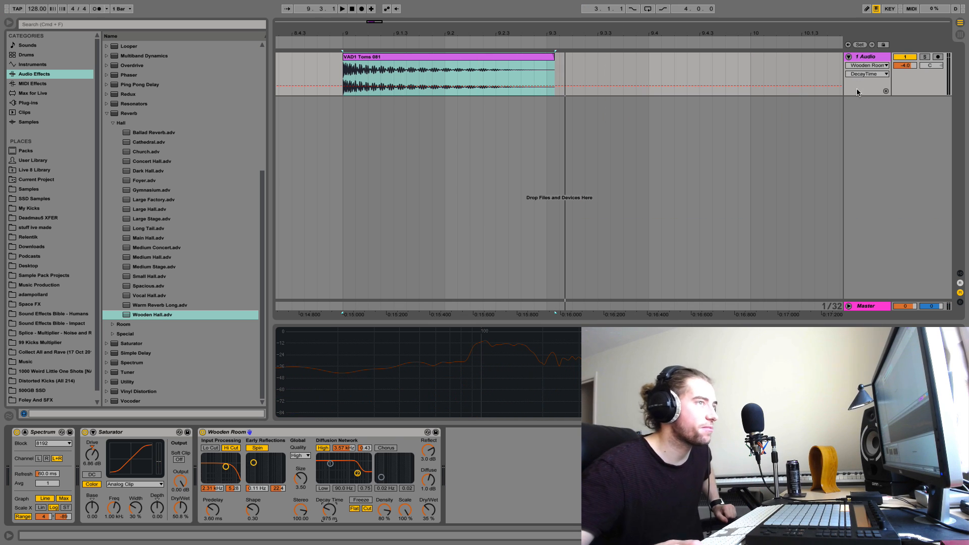
Freeze and flatten the 1 Audio track, then play the rendered tom clip with its reverb tail
{"action": "right_click", "coordinate": [861, 60]}
{"action": "left_click", "coordinate": [818, 101]}
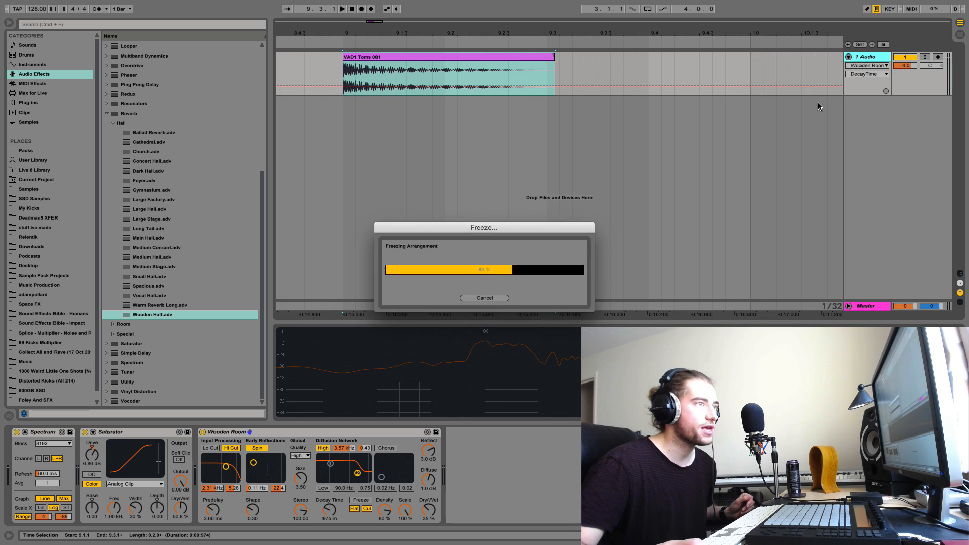
{"action": "right_click", "coordinate": [865, 57]}
{"action": "left_click", "coordinate": [826, 109]}
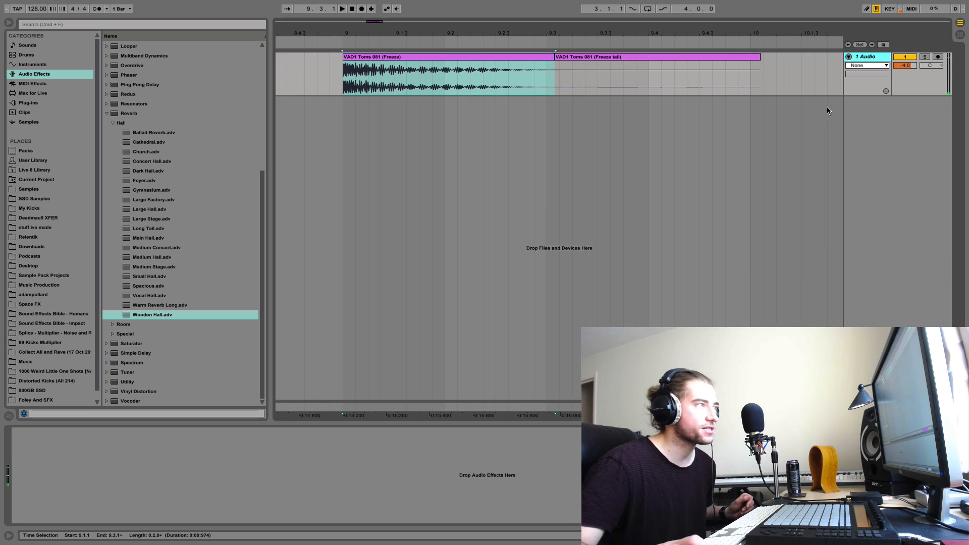
{"action": "left_click", "coordinate": [484, 59]}
{"action": "key", "text": "space"}
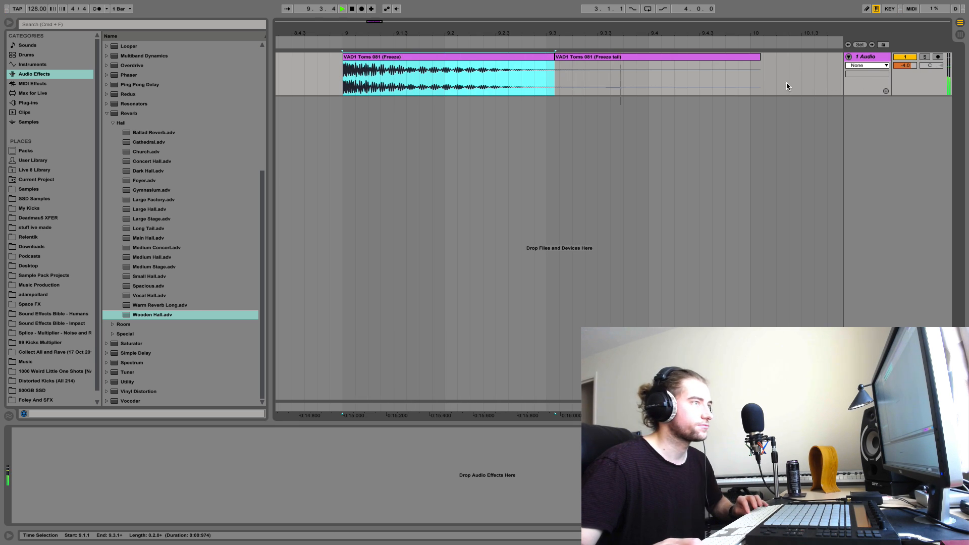
Consolidate the tom audio from 9.1.1 to 10.1.1 into one clip and show the track's Fades
{"action": "left_click_drag", "start_coordinate": [752, 90], "coordinate": [343, 89]}
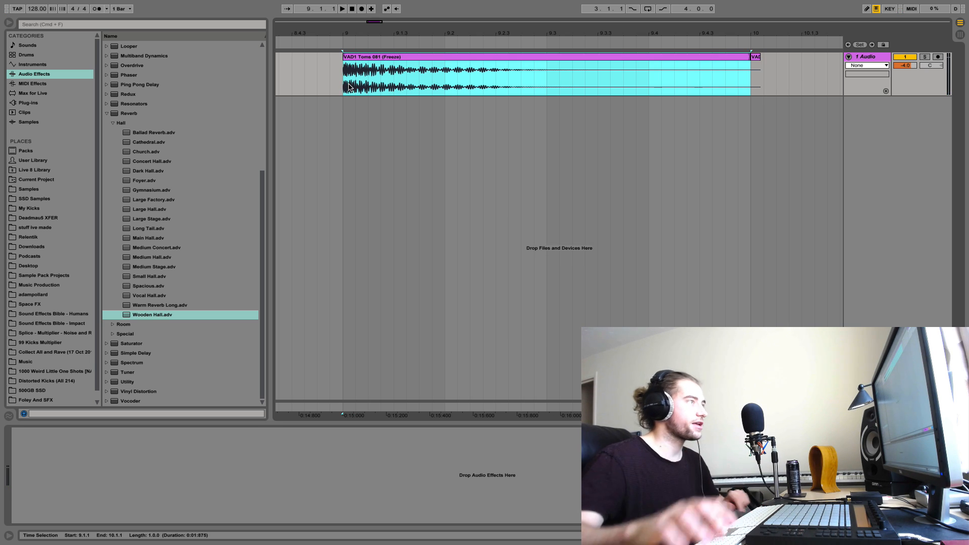
{"action": "left_click", "coordinate": [862, 66]}
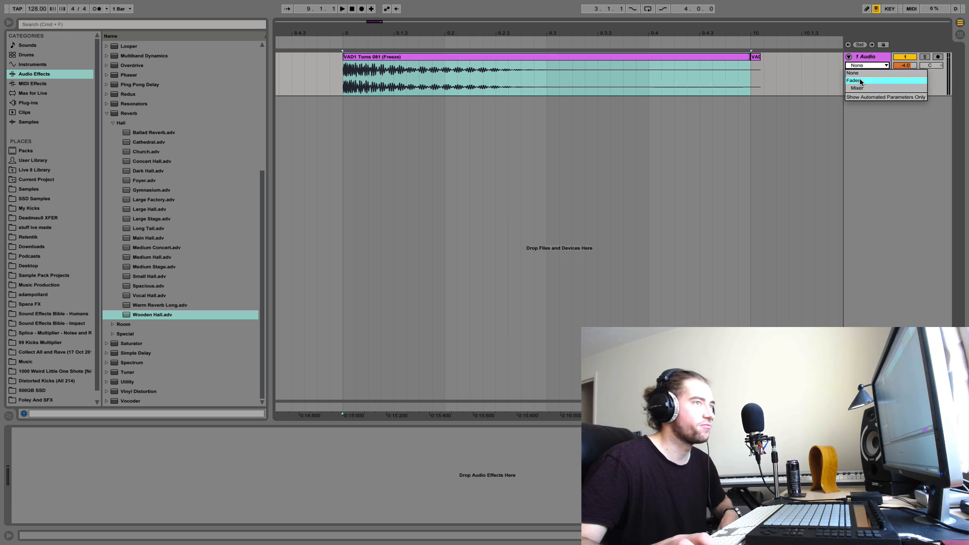
{"action": "left_click", "coordinate": [860, 81]}
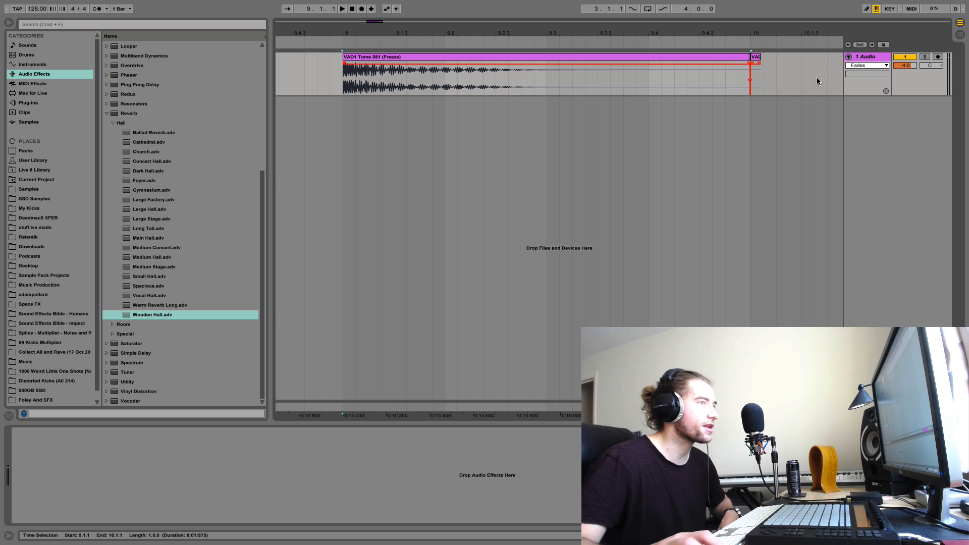
Delete the leftover tail clip after bar 10 and play the consolidated tom clip
{"action": "left_click", "coordinate": [757, 61]}
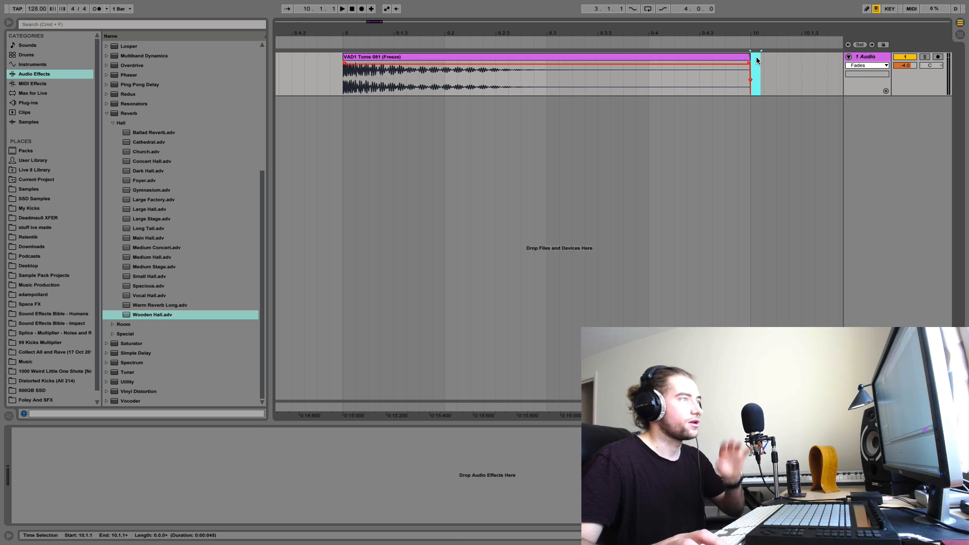
{"action": "left_click", "coordinate": [698, 57]}
{"action": "key", "text": "space"}
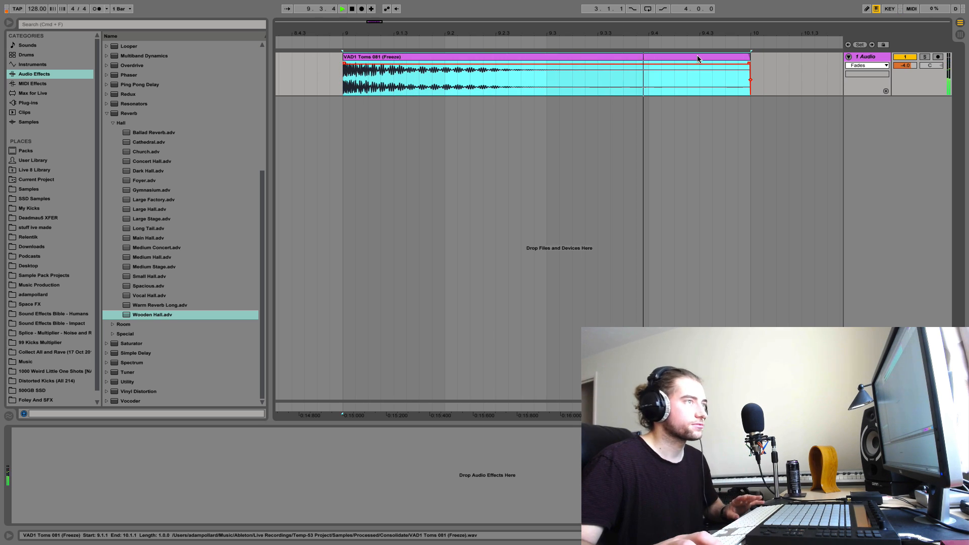
{"action": "key", "text": "space"}
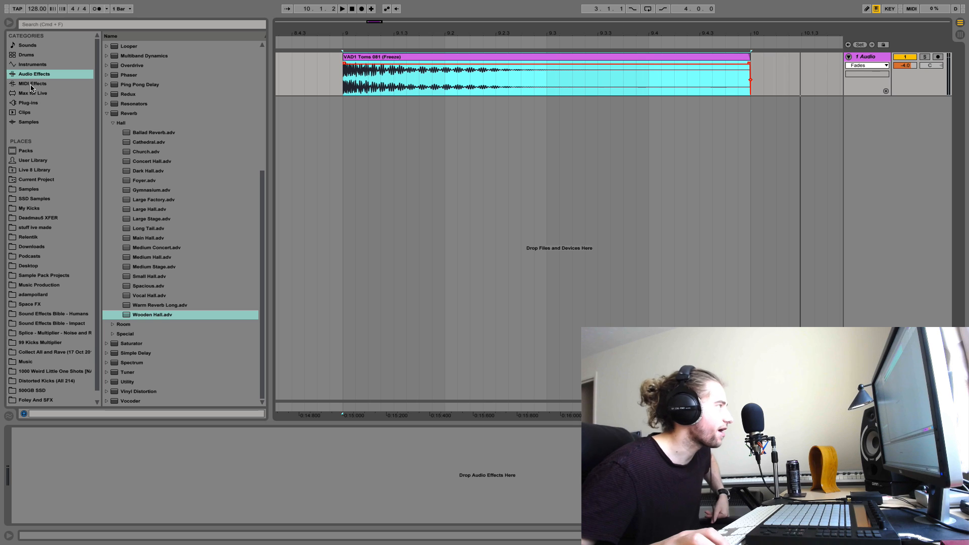
Load the Simpler instrument onto a new track
{"action": "left_click", "coordinate": [30, 64]}
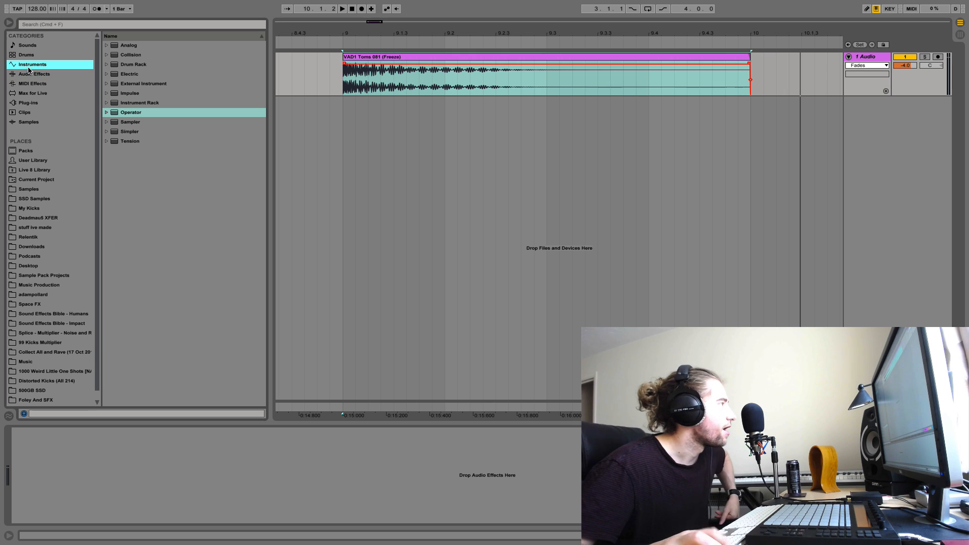
{"action": "double_click", "coordinate": [129, 132]}
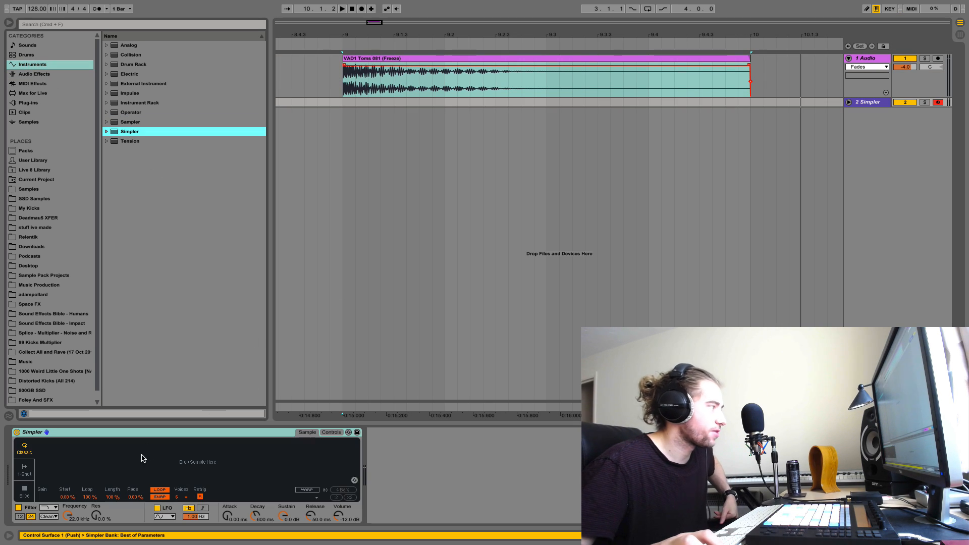
Load the consolidated tom clip into Simpler as its sample, then undo the load
{"action": "left_click", "coordinate": [383, 59]}
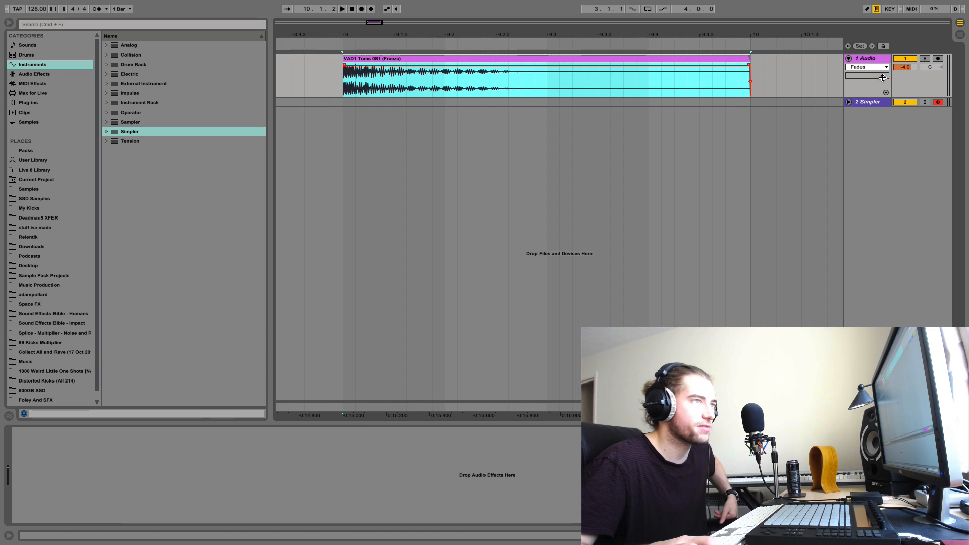
{"action": "left_click_drag", "start_coordinate": [747, 59], "coordinate": [871, 102]}
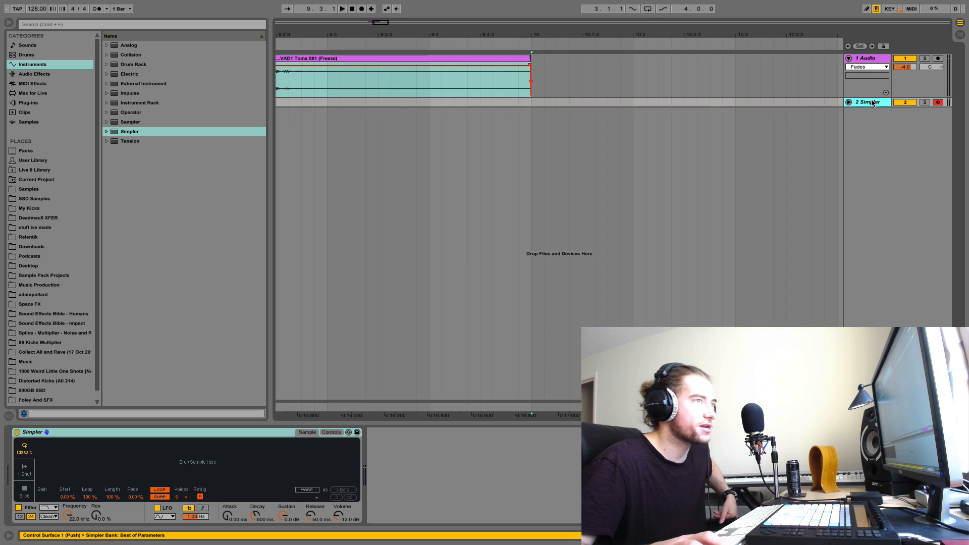
{"action": "left_click", "coordinate": [417, 198]}
{"action": "scroll", "coordinate": [417, 197], "scroll_direction": "left", "scroll_amount": 12}
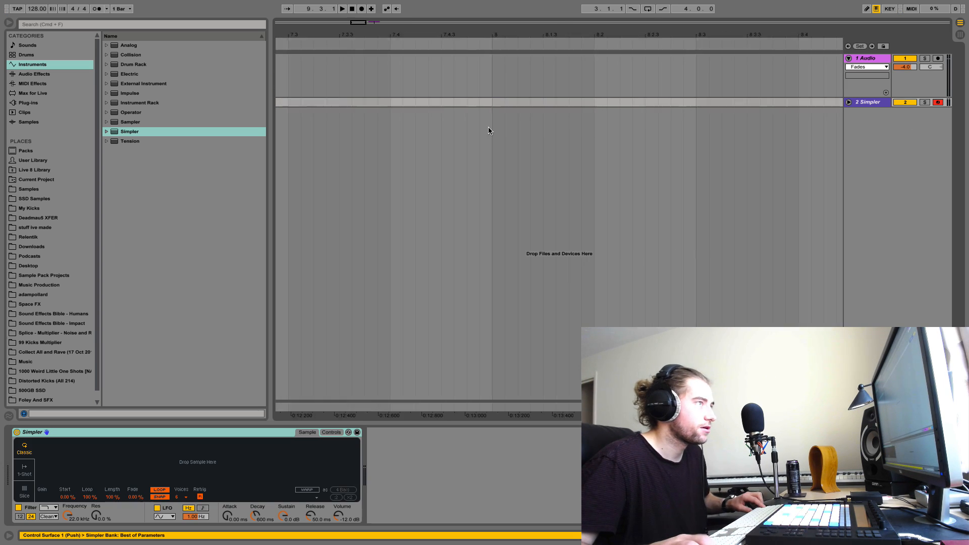
{"action": "scroll", "coordinate": [487, 127], "scroll_direction": "right", "scroll_amount": 6}
{"action": "left_click_drag", "start_coordinate": [523, 61], "coordinate": [193, 460]}
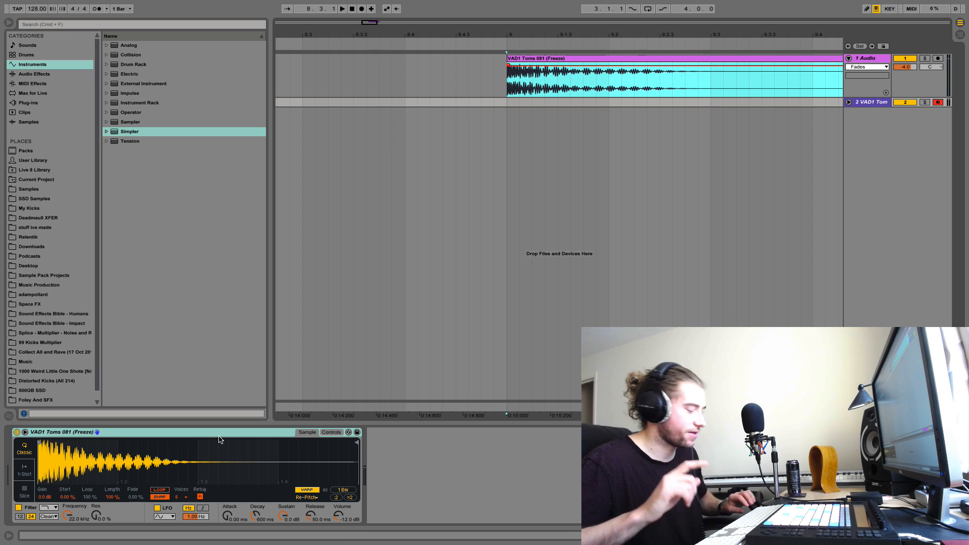
{"action": "key", "text": "super+z"}
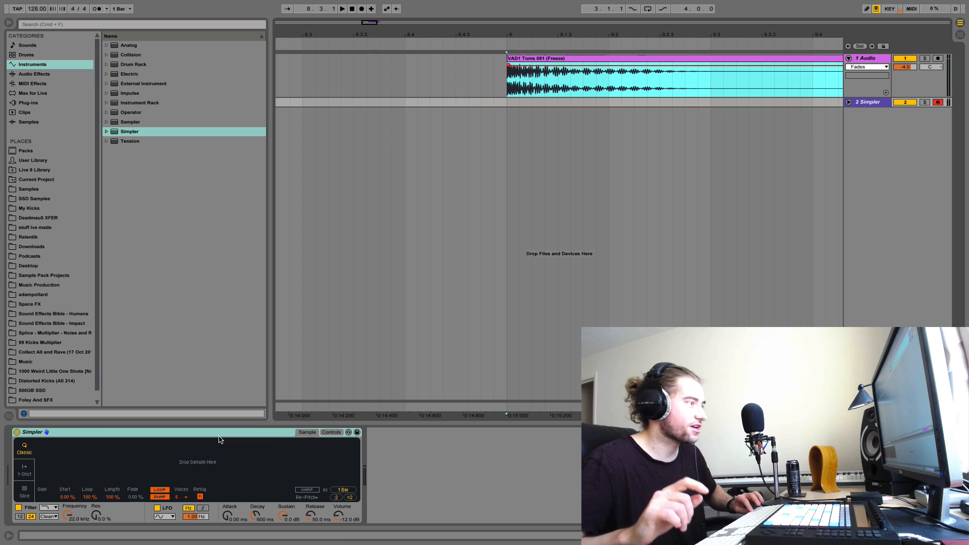
Show the Simpler track's device and load the consolidated tom clip from the audio track as its sample
{"action": "left_click", "coordinate": [863, 60]}
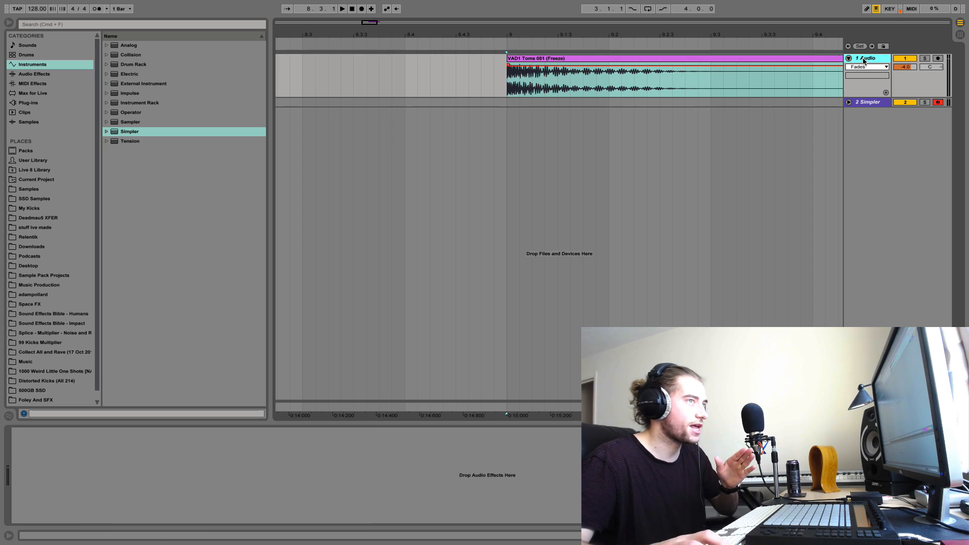
{"action": "left_click", "coordinate": [867, 104]}
{"action": "left_click_drag", "start_coordinate": [729, 61], "coordinate": [184, 457]}
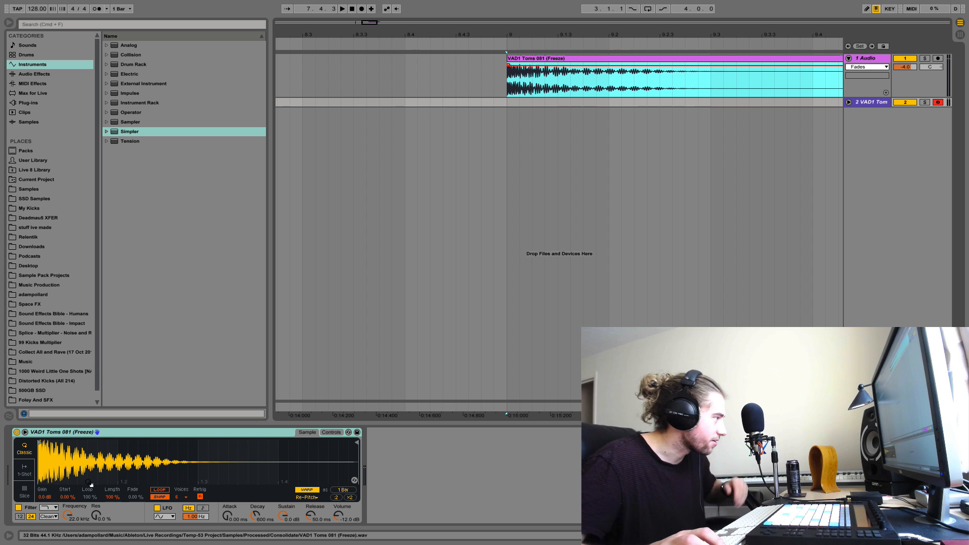
Switch Simpler to 1-Shot mode and add a Spectrum analyzer after it with its display enlarged
{"action": "left_click", "coordinate": [30, 475]}
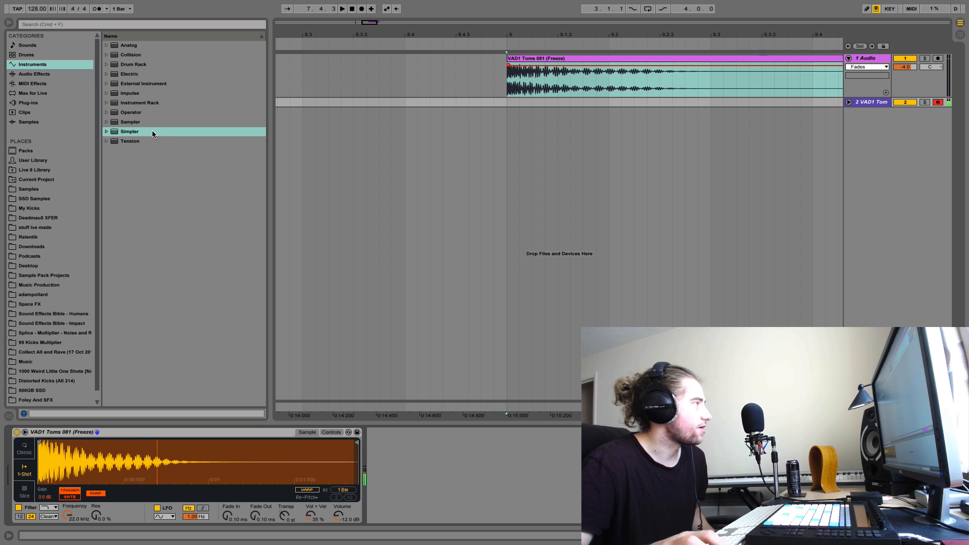
{"action": "left_click", "coordinate": [64, 74]}
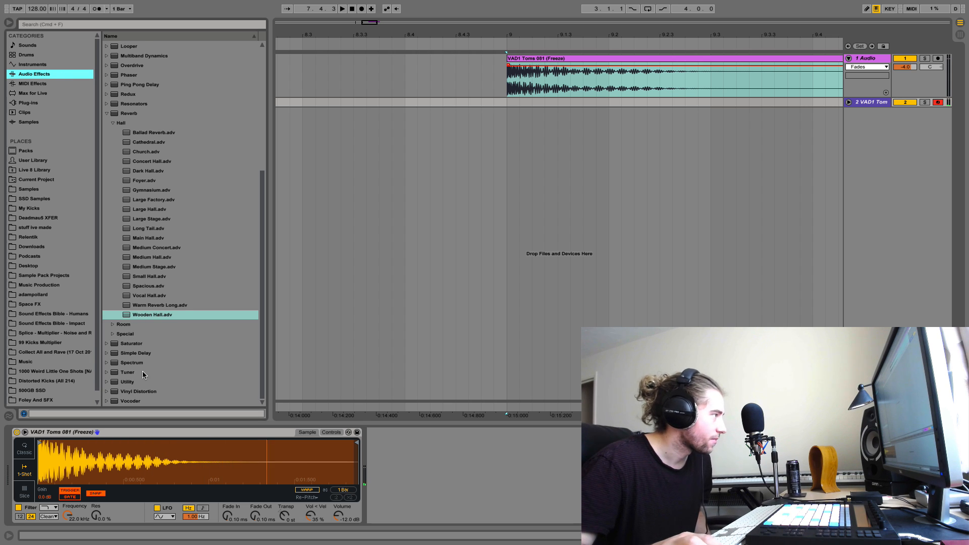
{"action": "double_click", "coordinate": [131, 363]}
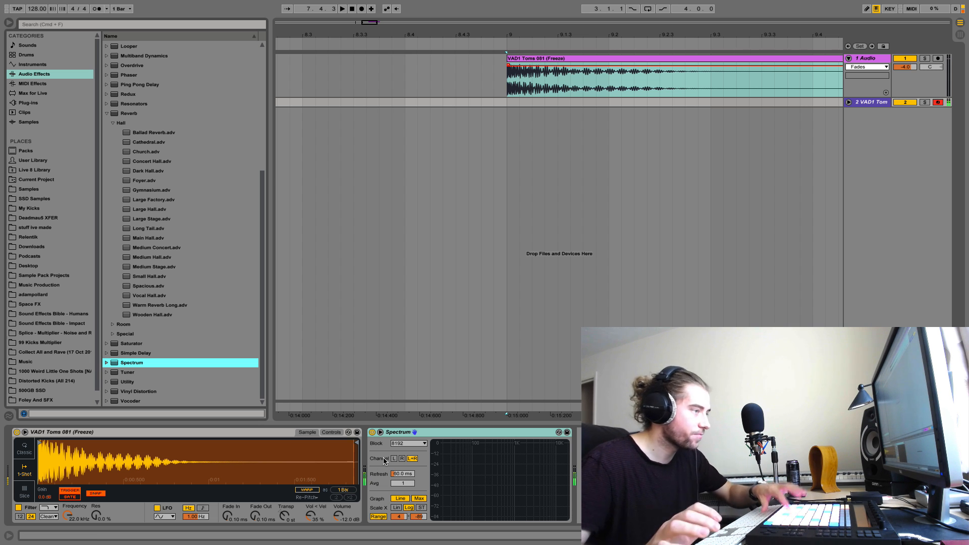
{"action": "left_click", "coordinate": [380, 433]}
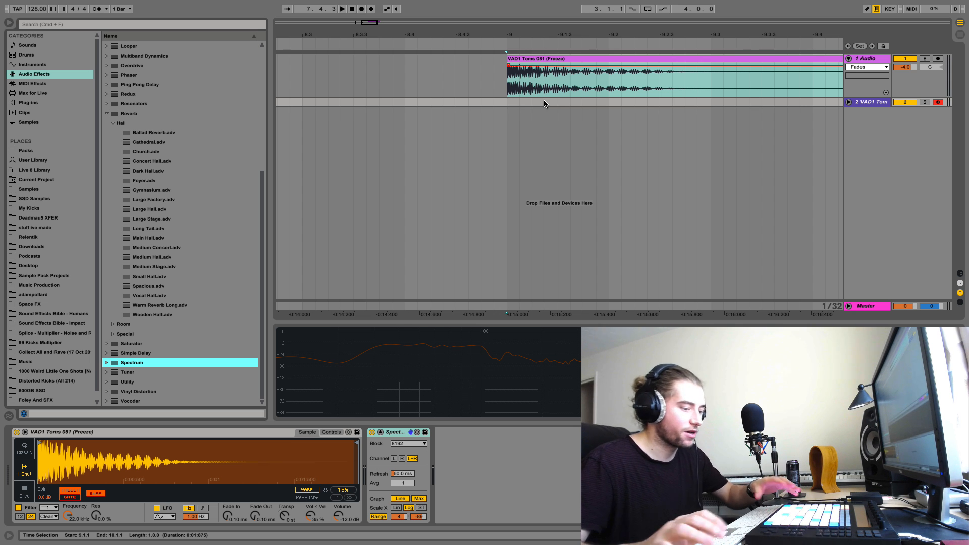
{"action": "mouse_move", "coordinate": [462, 349]}
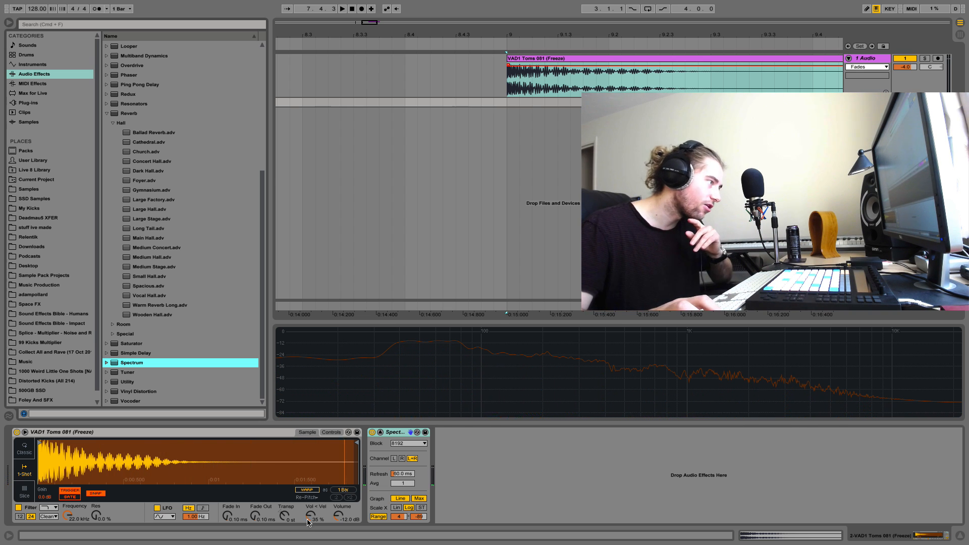
Set Simpler's Vol < Vel to 0.0 % and insert a MIDI clip from 9.1.1 to 9.3.1 on its track
{"action": "left_click_drag", "start_coordinate": [310, 515], "coordinate": [310, 535]}
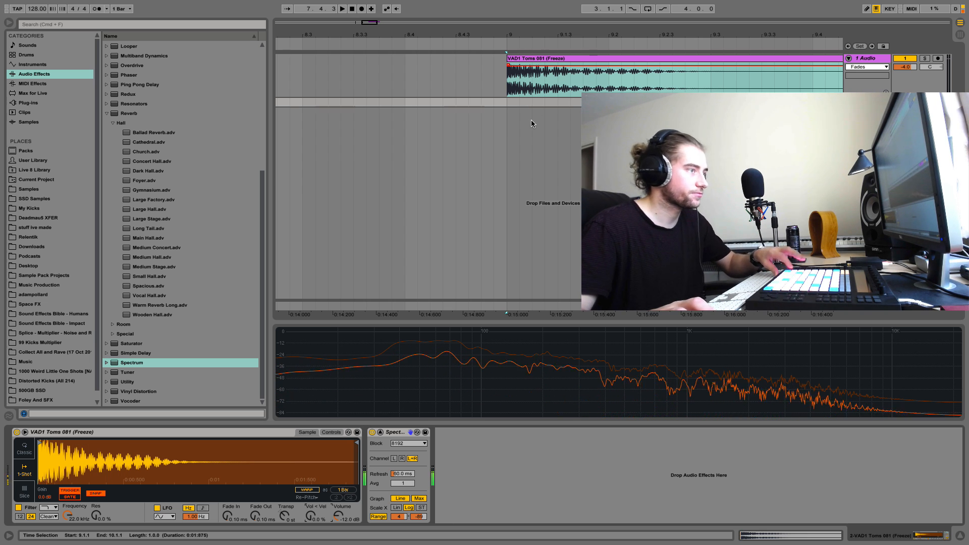
{"action": "left_click_drag", "start_coordinate": [508, 104], "coordinate": [711, 106]}
{"action": "right_click", "coordinate": [512, 103]}
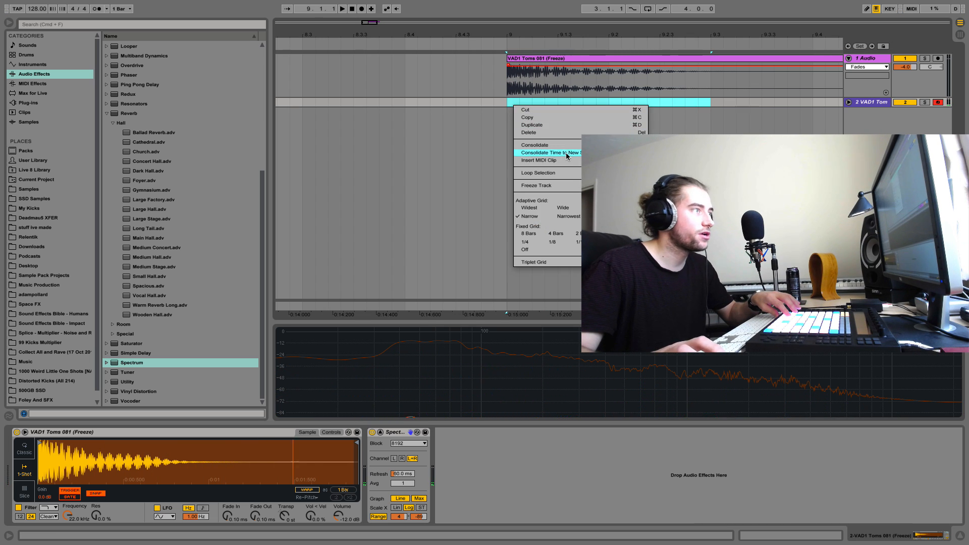
{"action": "left_click", "coordinate": [558, 156]}
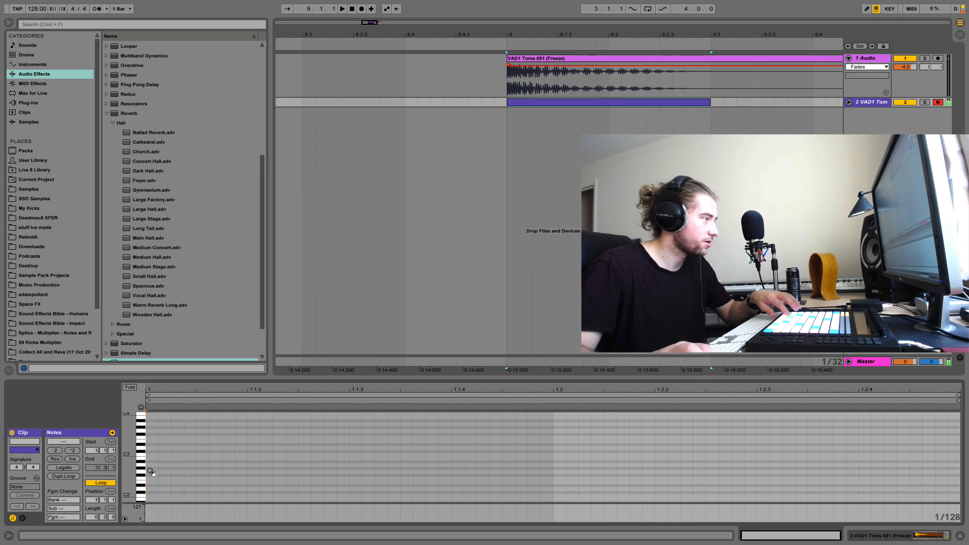
Draw a note at the start of the MIDI clip, move it to A#1 and lengthen it across the whole clip
{"action": "scroll", "coordinate": [150, 472], "scroll_direction": "down", "scroll_amount": 3}
{"action": "left_click", "coordinate": [151, 470]}
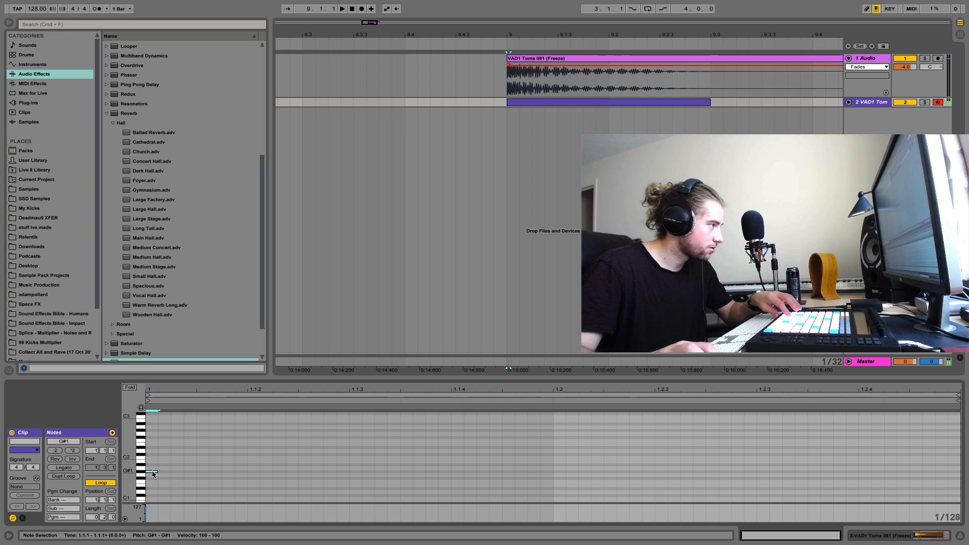
{"action": "left_click_drag", "start_coordinate": [152, 472], "coordinate": [154, 468]}
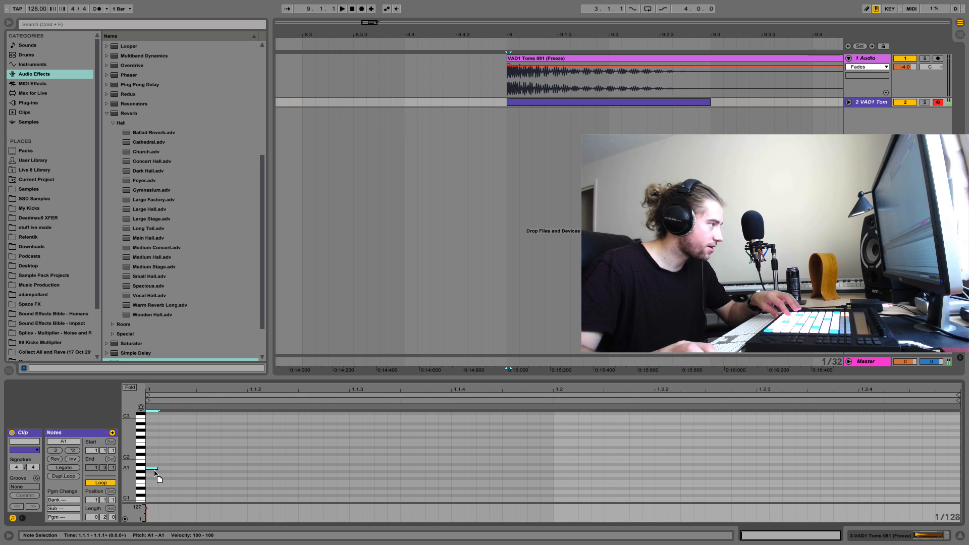
{"action": "left_click_drag", "start_coordinate": [154, 470], "coordinate": [155, 470]}
{"action": "key", "text": "Right"}
{"action": "key", "text": "Right"}
{"action": "key", "text": "Right"}
{"action": "key", "text": "Right"}
{"action": "key", "text": "Right"}
{"action": "key", "text": "Right"}
{"action": "key", "text": "Right"}
{"action": "key", "text": "Right"}
{"action": "key", "text": "Right"}
{"action": "key", "text": "Right"}
{"action": "key", "text": "Right"}
{"action": "key", "text": "Right"}
{"action": "key", "text": "Right"}
{"action": "key", "text": "Right"}
{"action": "key", "text": "Right"}
{"action": "key", "text": "Right"}
{"action": "key", "text": "Right"}
{"action": "key", "text": "Right"}
{"action": "key", "text": "Right"}
{"action": "key", "text": "Right"}
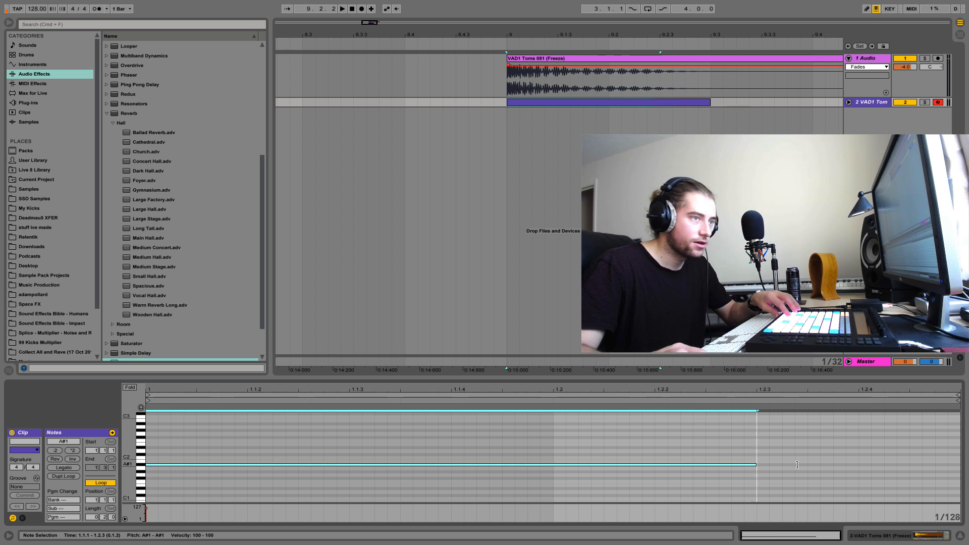
Solo the Simpler track and play its MIDI clip with the Spectrum display in view
{"action": "left_click", "coordinate": [925, 102]}
{"action": "key", "text": "space"}
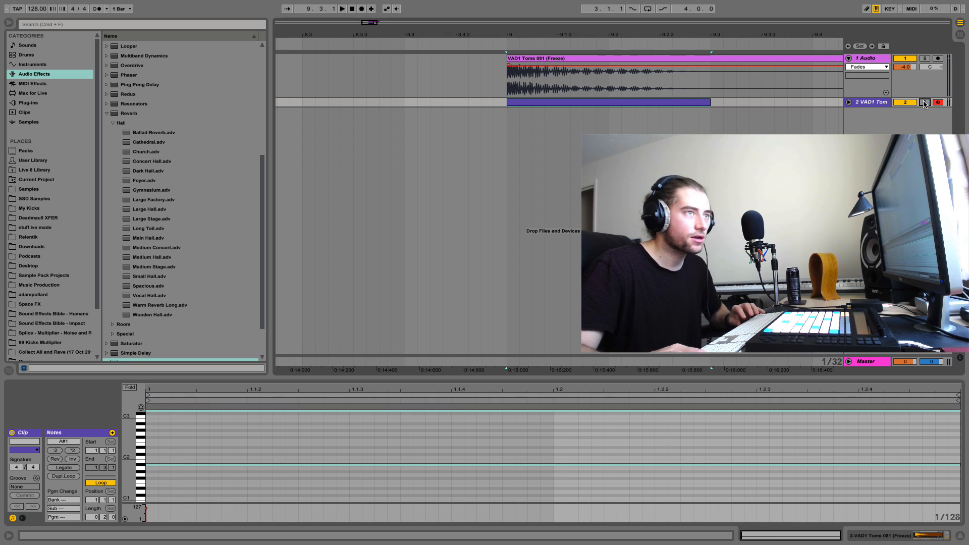
{"action": "left_click", "coordinate": [881, 535]}
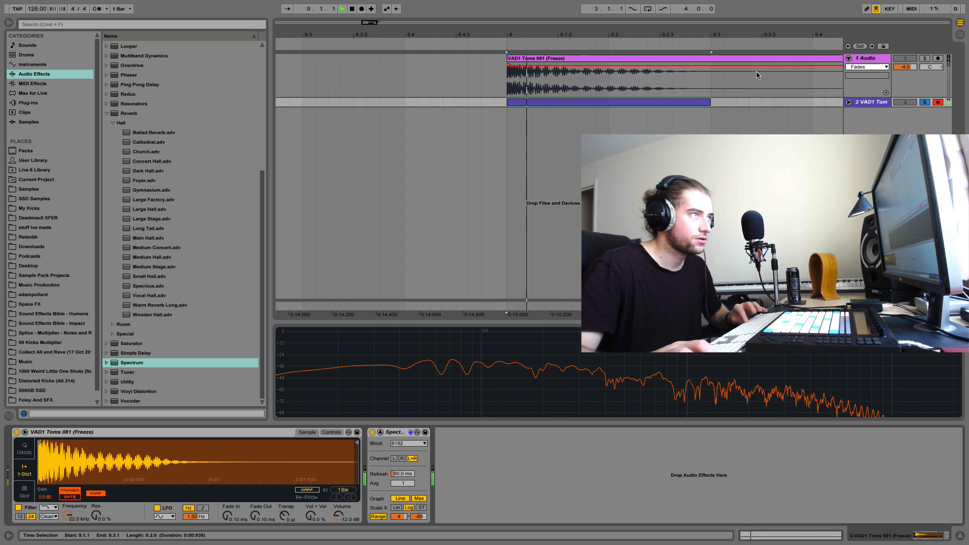
{"action": "key", "text": "space"}
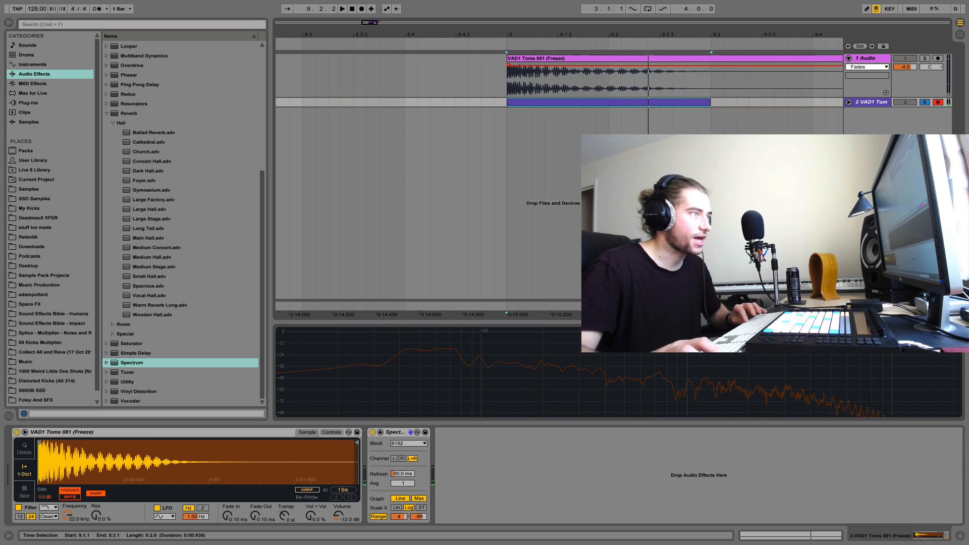
Transpose the clip's note down a semitone to A1 and play it
{"action": "left_click", "coordinate": [823, 537]}
{"action": "left_click_drag", "start_coordinate": [217, 477], "coordinate": [219, 477]}
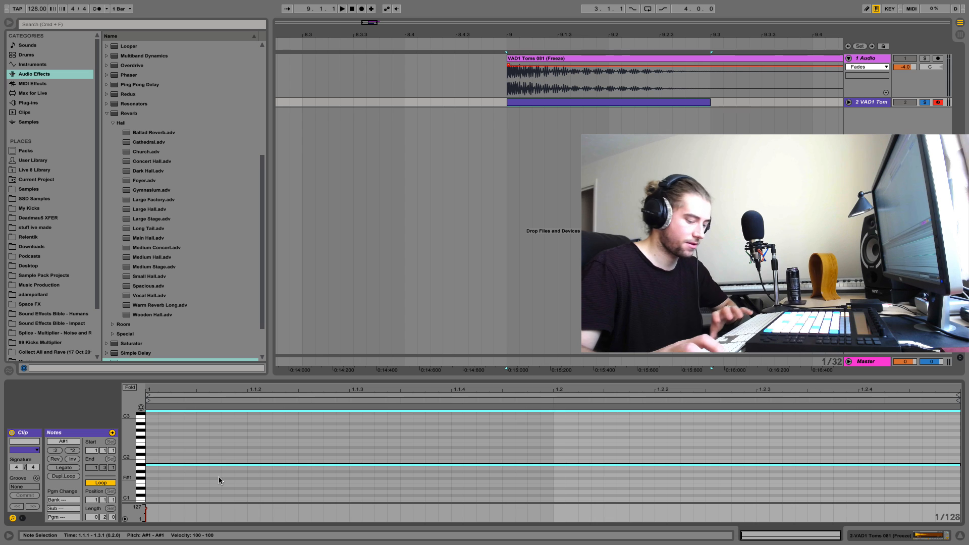
{"action": "key", "text": "Down"}
{"action": "key", "text": "space"}
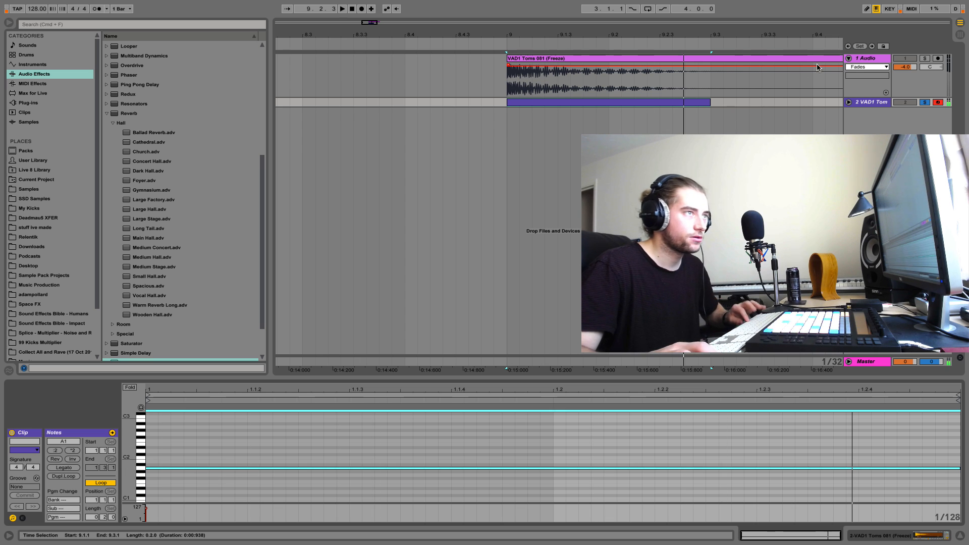
Delete the original tom audio track and play the Simpler track
{"action": "left_click", "coordinate": [874, 60]}
{"action": "key", "text": "Delete"}
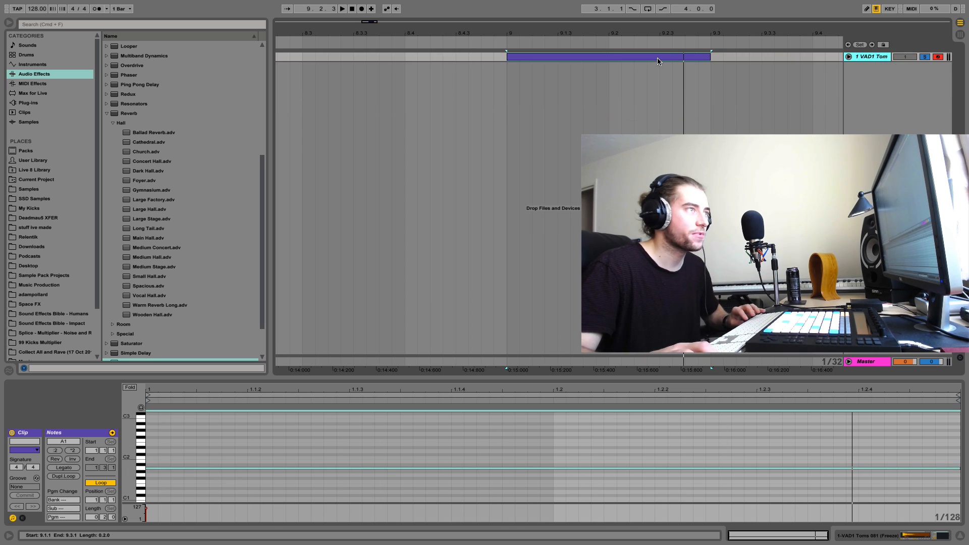
{"action": "key", "text": "space"}
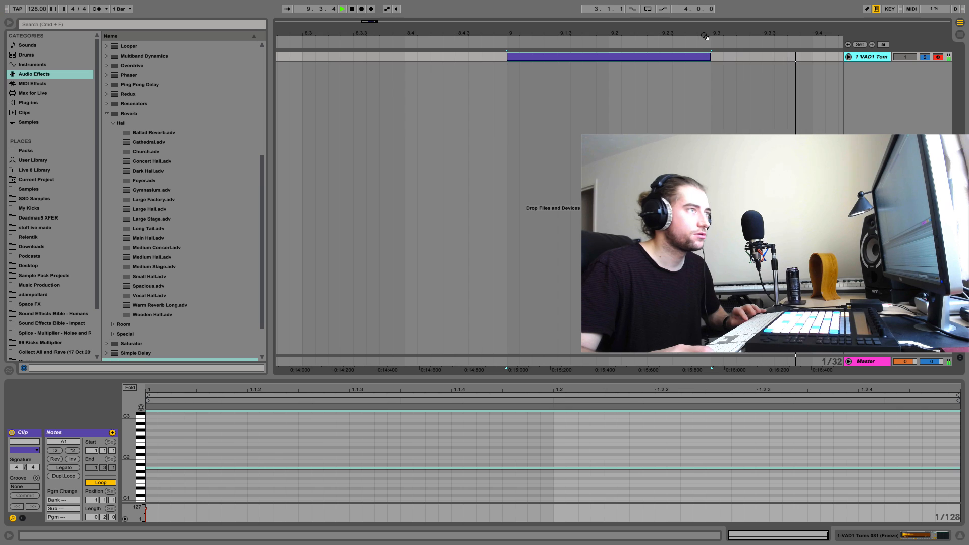
Duplicate the MIDI clip's loop and extend the clip to bar 10, with the track's solo turned off
{"action": "left_click_drag", "start_coordinate": [703, 38], "coordinate": [733, 53]}
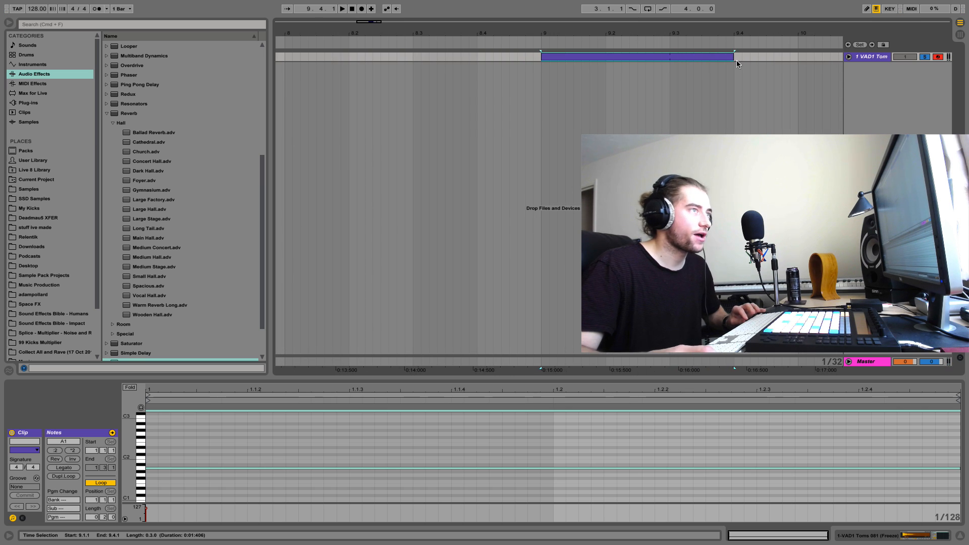
{"action": "left_click", "coordinate": [74, 477]}
{"action": "left_click_drag", "start_coordinate": [734, 57], "coordinate": [798, 57]}
{"action": "left_click", "coordinate": [925, 57]}
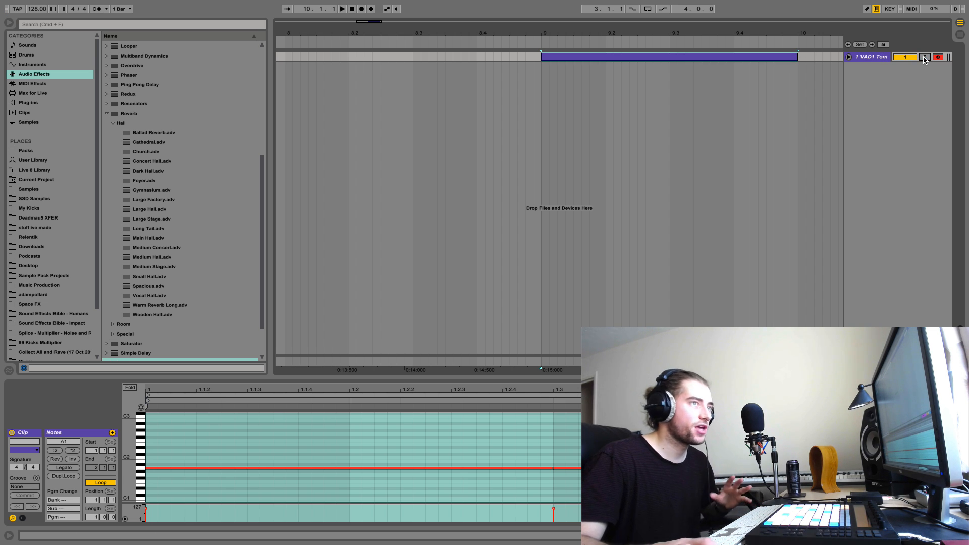
Show the Simpler track's devices and set Simpler's Fade In to 0.00 ms
{"action": "right_click", "coordinate": [869, 58]}
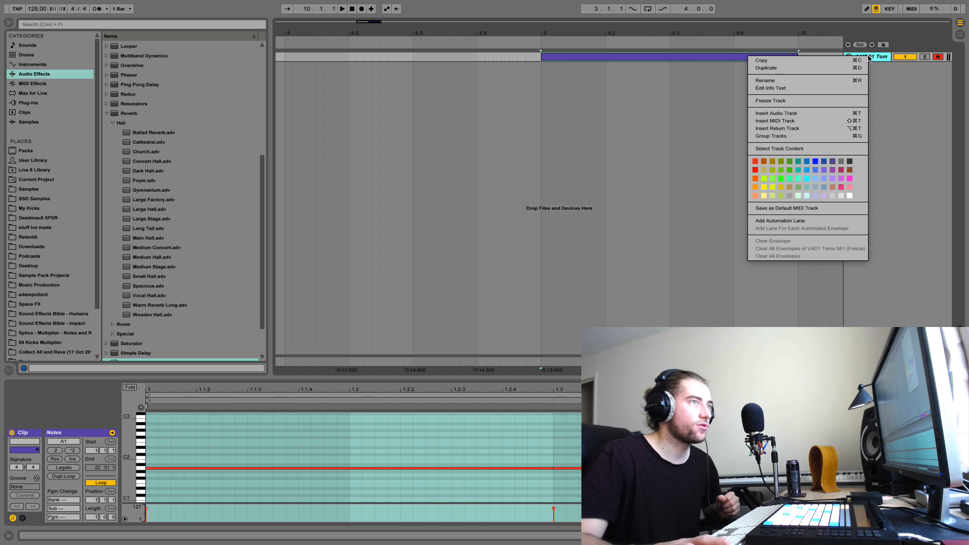
{"action": "left_click", "coordinate": [441, 533]}
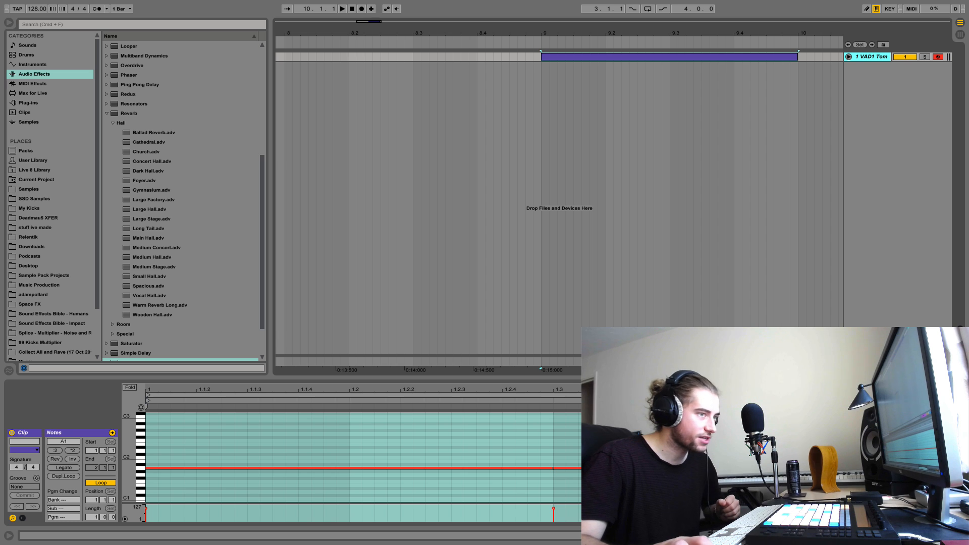
{"action": "left_click", "coordinate": [904, 535]}
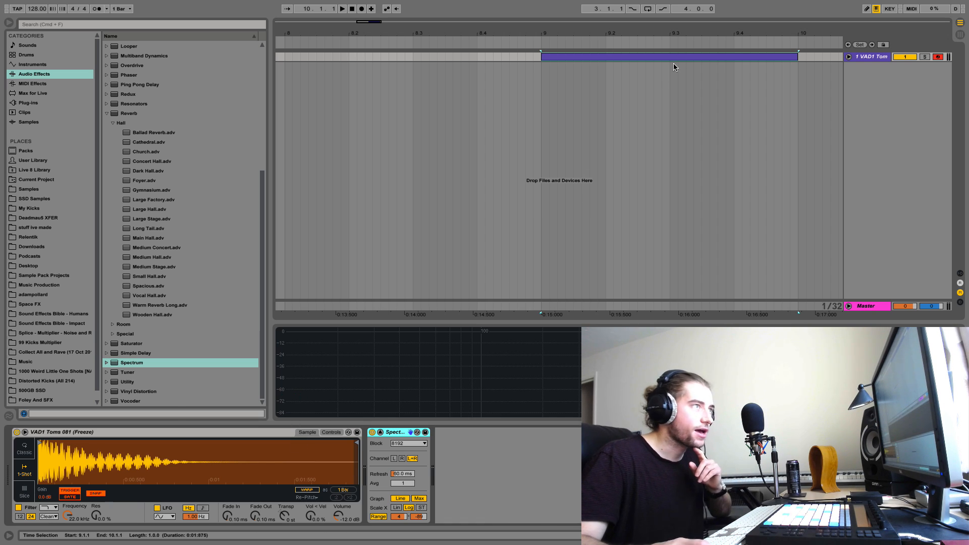
{"action": "right_click", "coordinate": [867, 56]}
{"action": "left_click", "coordinate": [468, 463]}
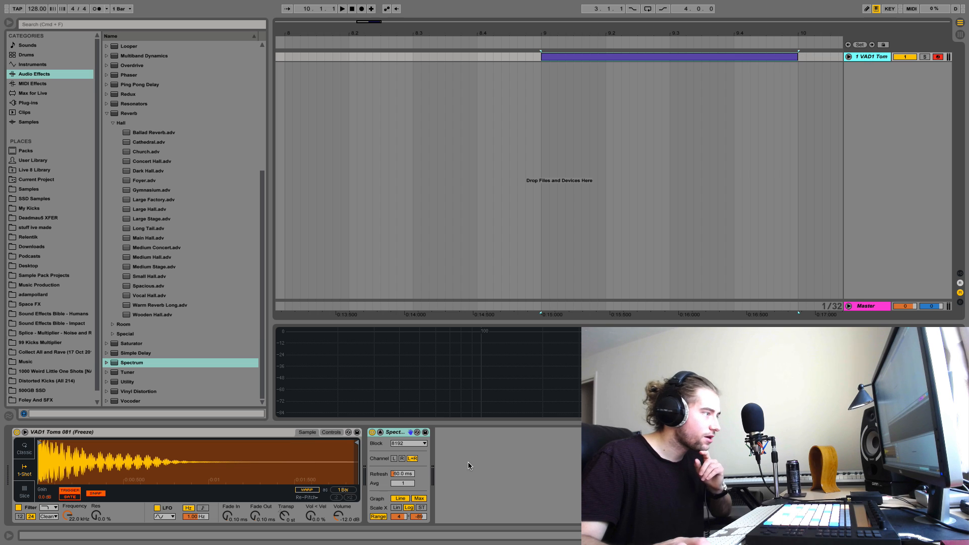
{"action": "left_click_drag", "start_coordinate": [227, 517], "coordinate": [227, 525]}
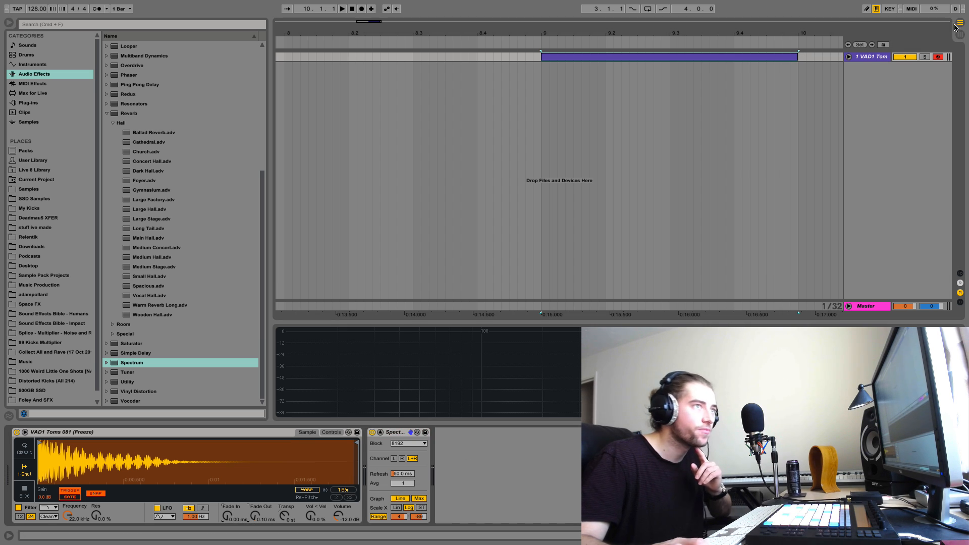
Freeze the Simpler track and flatten it to audio
{"action": "right_click", "coordinate": [867, 57]}
{"action": "left_click", "coordinate": [787, 103]}
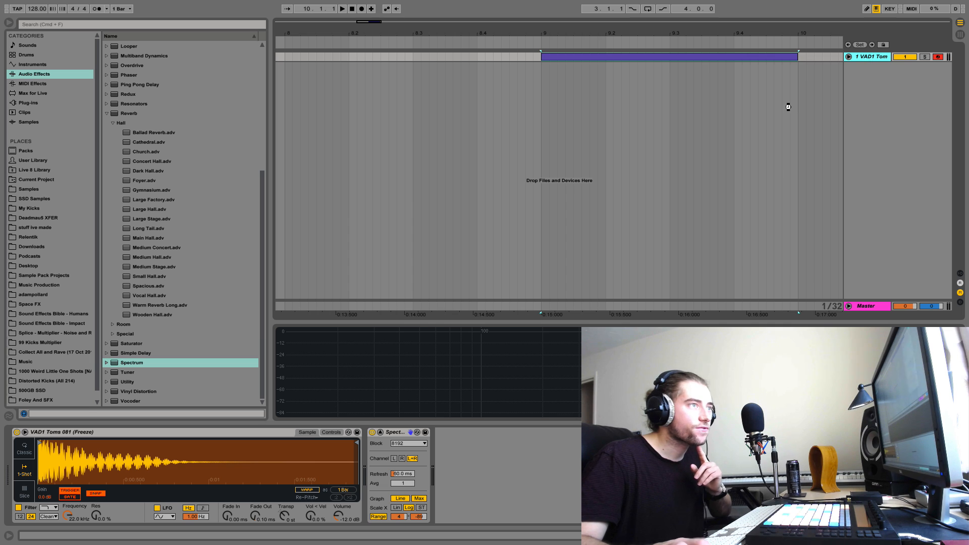
{"action": "right_click", "coordinate": [873, 57]}
{"action": "left_click", "coordinate": [797, 111]}
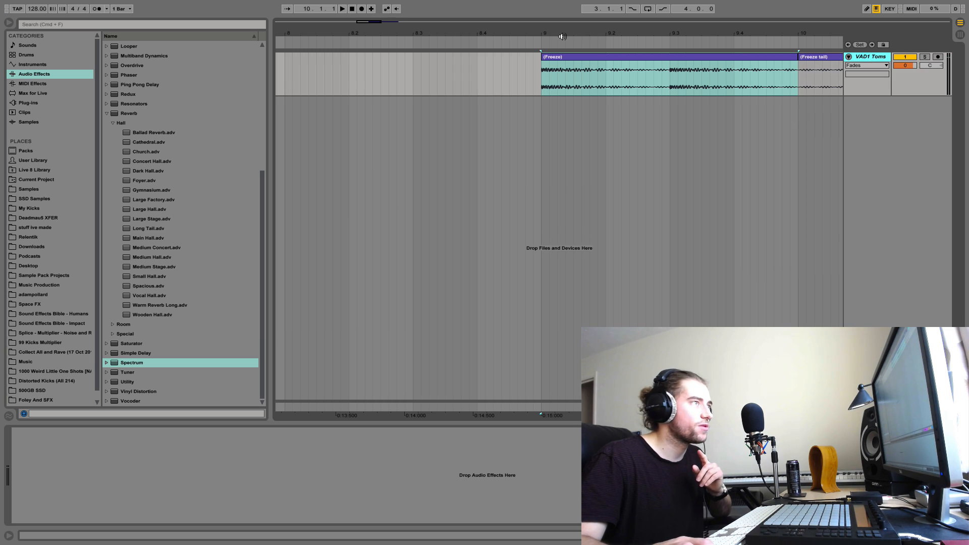
Undo the flattening and freezing of the Simpler track
{"action": "left_click_drag", "start_coordinate": [561, 34], "coordinate": [416, 32]}
{"action": "key", "text": "super+z"}
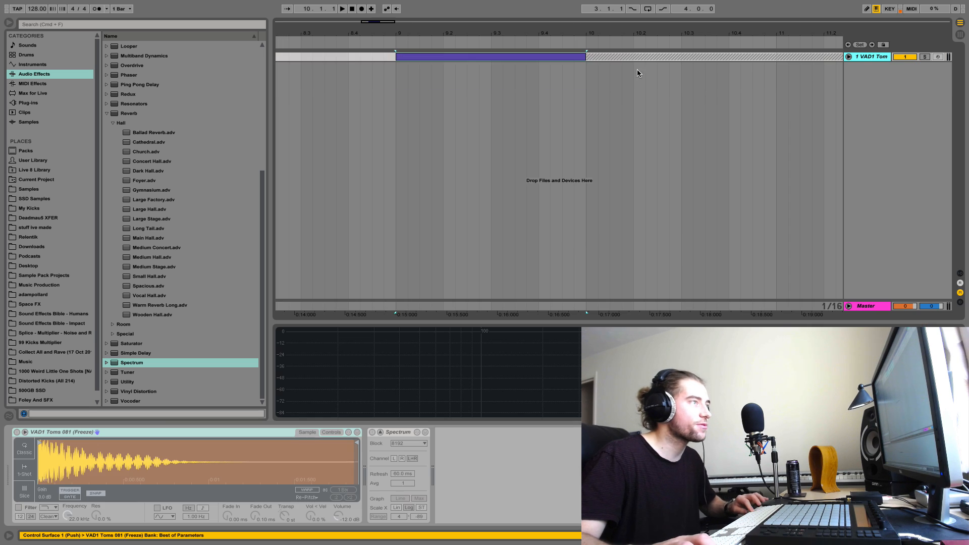
{"action": "key", "text": "super+z"}
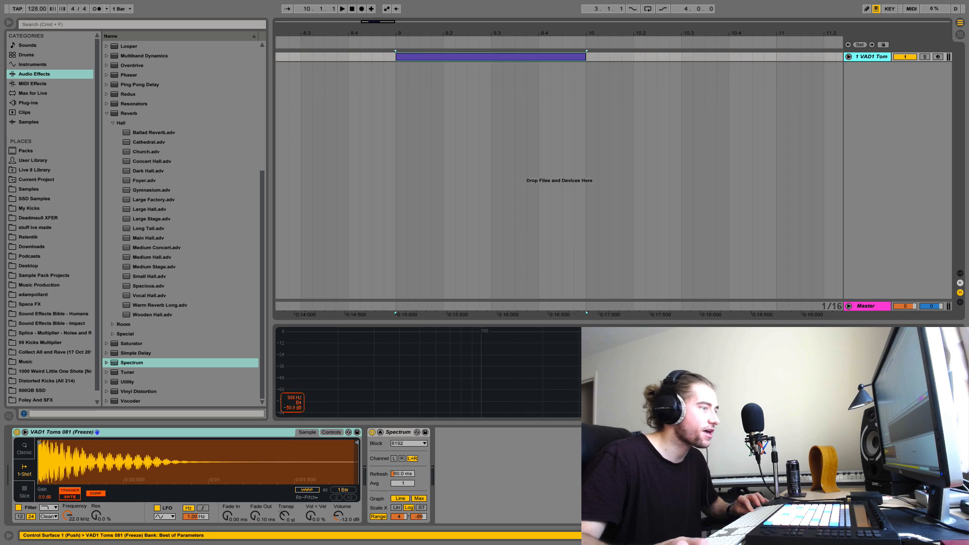
Lengthen the clip's first A1 note so that it spans the full bar, replacing the duplicated note at 1.3
{"action": "double_click", "coordinate": [479, 56]}
{"action": "left_click", "coordinate": [525, 468]}
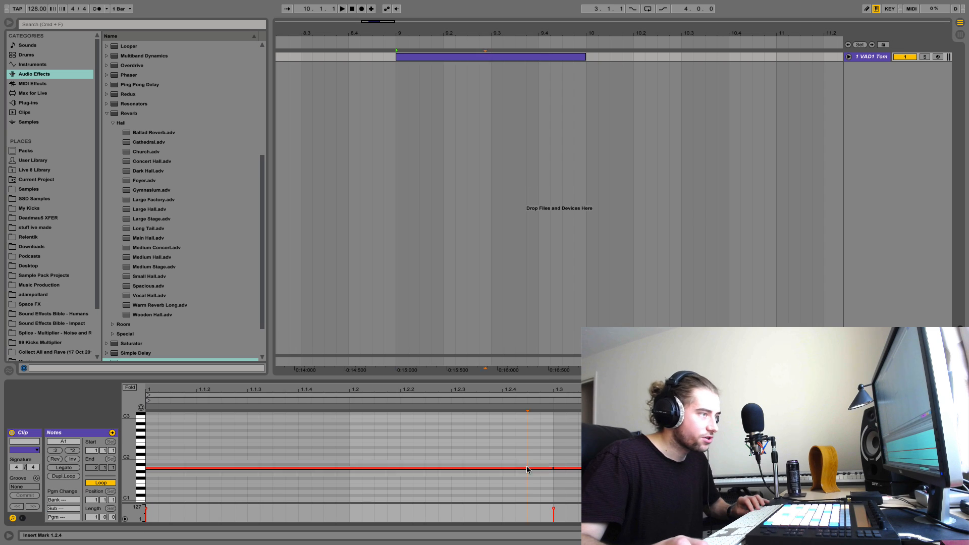
{"action": "key", "text": "shift+Right"}
{"action": "key", "text": "shift+Right"}
{"action": "key", "text": "shift+Right"}
{"action": "key", "text": "shift+Right"}
{"action": "key", "text": "shift+Right"}
{"action": "key", "text": "shift+Right"}
{"action": "key", "text": "shift+Right"}
{"action": "key", "text": "shift+Right"}
{"action": "key", "text": "shift+Right"}
{"action": "key", "text": "shift+Right"}
{"action": "key", "text": "shift+Right"}
{"action": "key", "text": "shift+Right"}
{"action": "key", "text": "shift+Right"}
{"action": "key", "text": "shift+Right"}
{"action": "key", "text": "shift+Right"}
{"action": "key", "text": "shift+Right"}
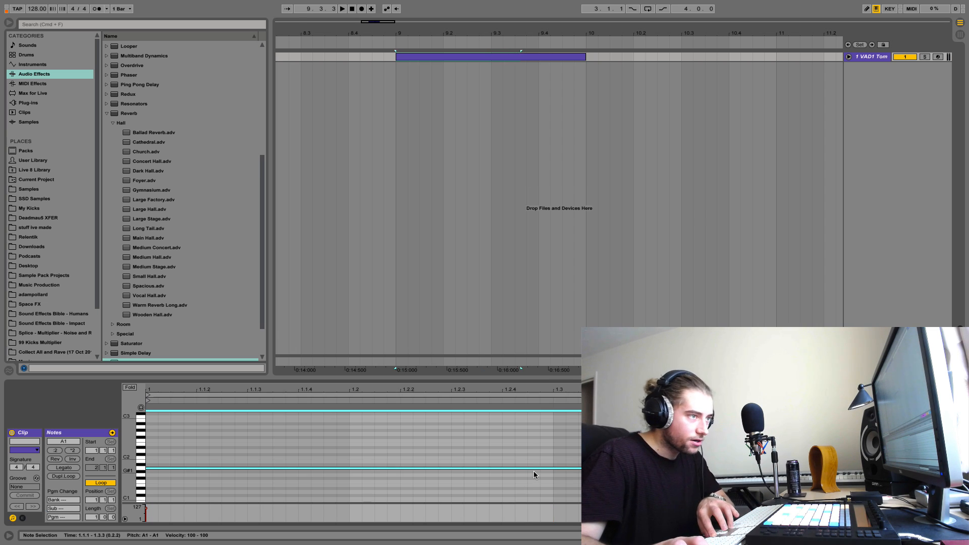
{"action": "key", "text": "shift+Right"}
{"action": "key", "text": "shift+Right"}
{"action": "key", "text": "shift+Right"}
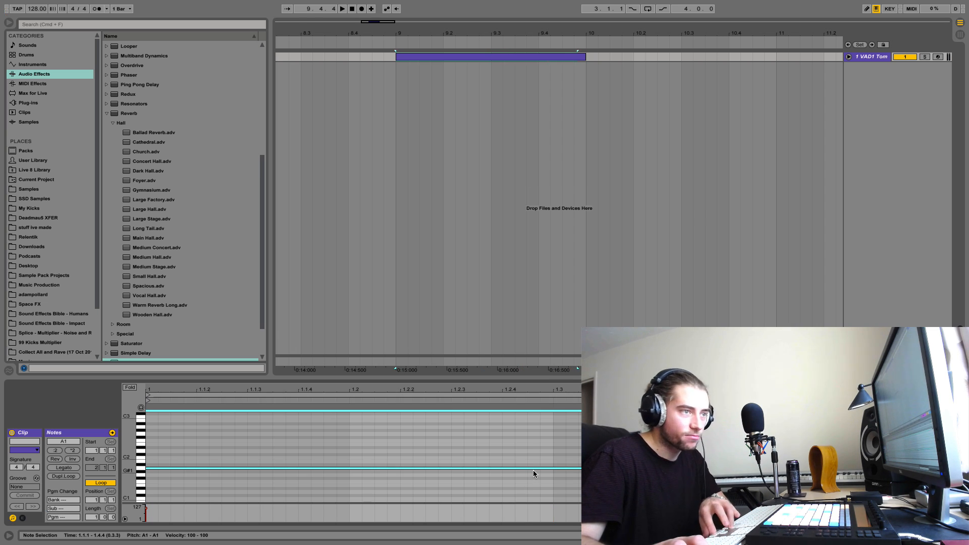
{"action": "key", "text": "shift+Right"}
Freeze the tom sample's Simpler track and flatten it to audio, leaving the track unfolded in the arrangement
{"action": "double_click", "coordinate": [866, 57]}
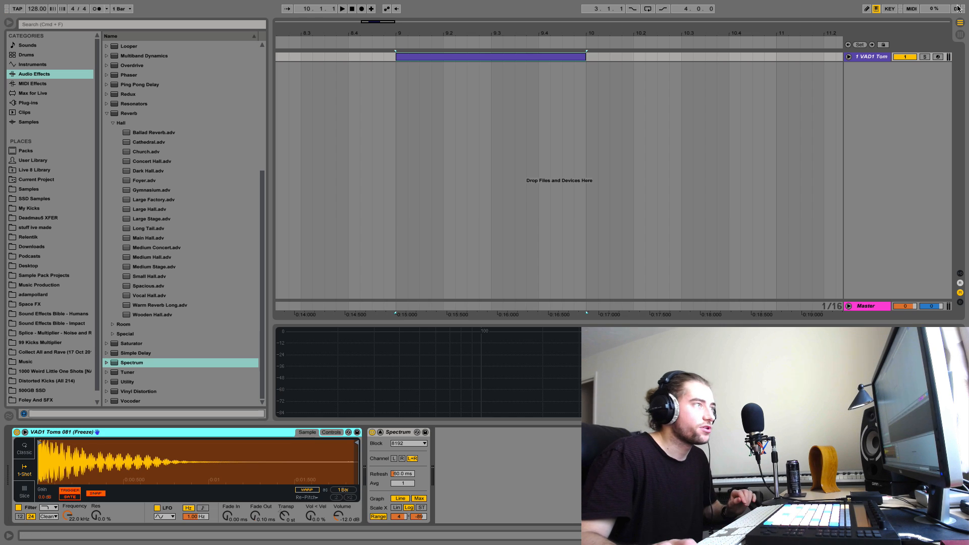
{"action": "right_click", "coordinate": [877, 57]}
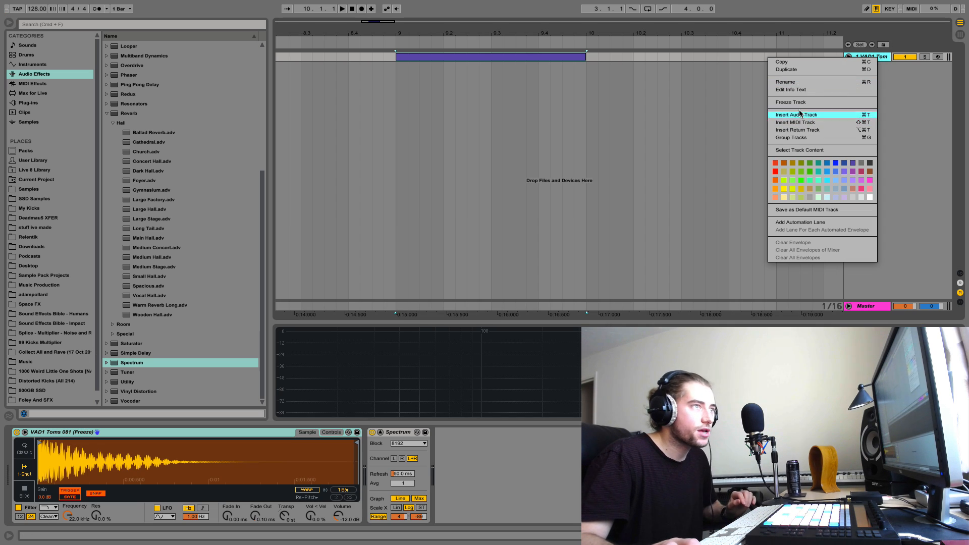
{"action": "left_click", "coordinate": [801, 103]}
{"action": "right_click", "coordinate": [880, 58]}
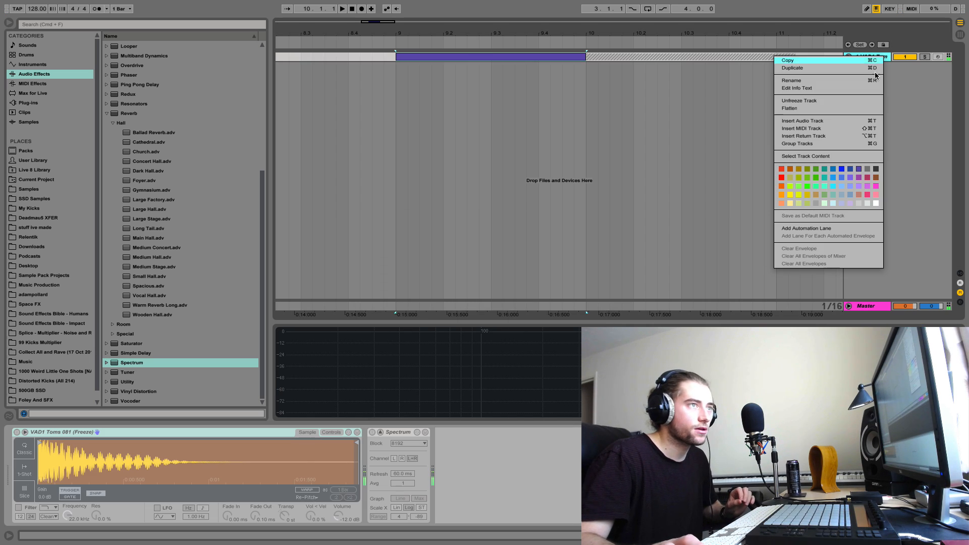
{"action": "left_click", "coordinate": [816, 105]}
{"action": "left_click", "coordinate": [849, 57]}
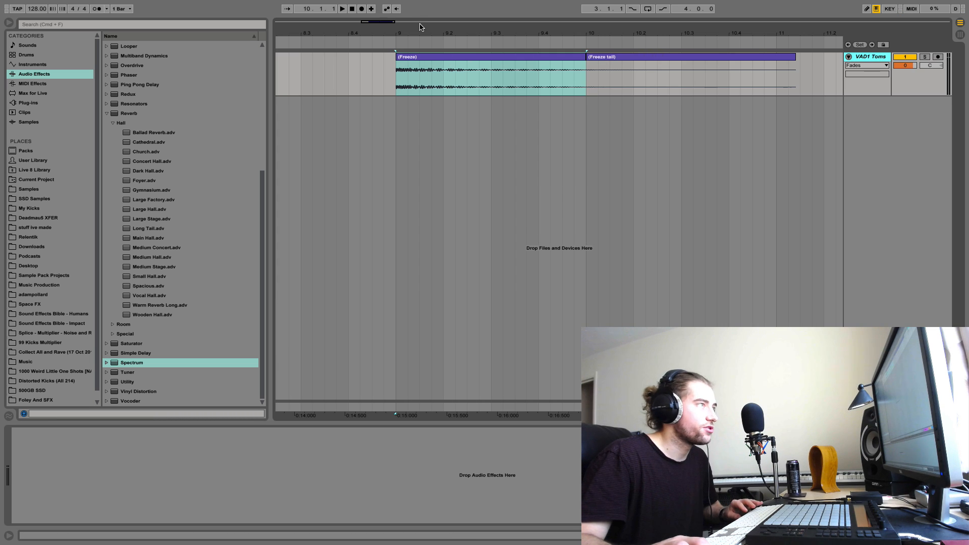
Play the flattened audio from bar 9 through its freeze tail
{"action": "mouse_move", "coordinate": [410, 30]}
{"action": "left_mouse_down"}
{"action": "mouse_move", "coordinate": [410, 68]}
{"action": "mouse_move", "coordinate": [410, 50]}
{"action": "left_mouse_up"}
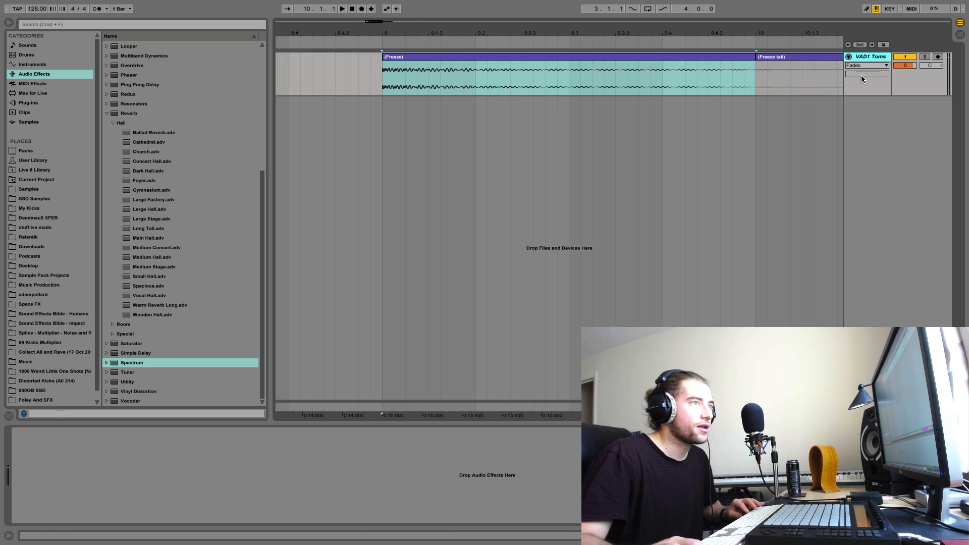
{"action": "left_click", "coordinate": [385, 87]}
{"action": "key", "text": "space"}
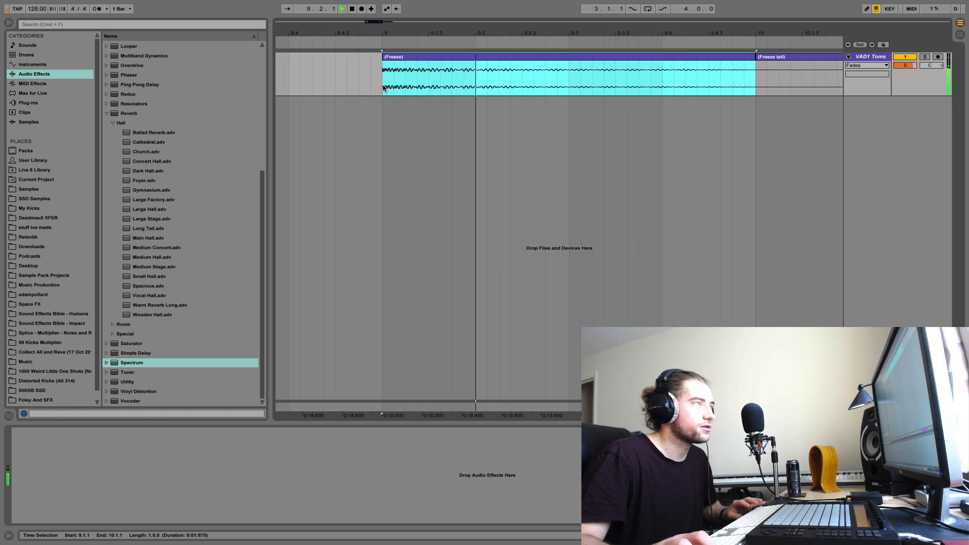
{"action": "key", "text": "space"}
{"action": "key", "text": "space"}
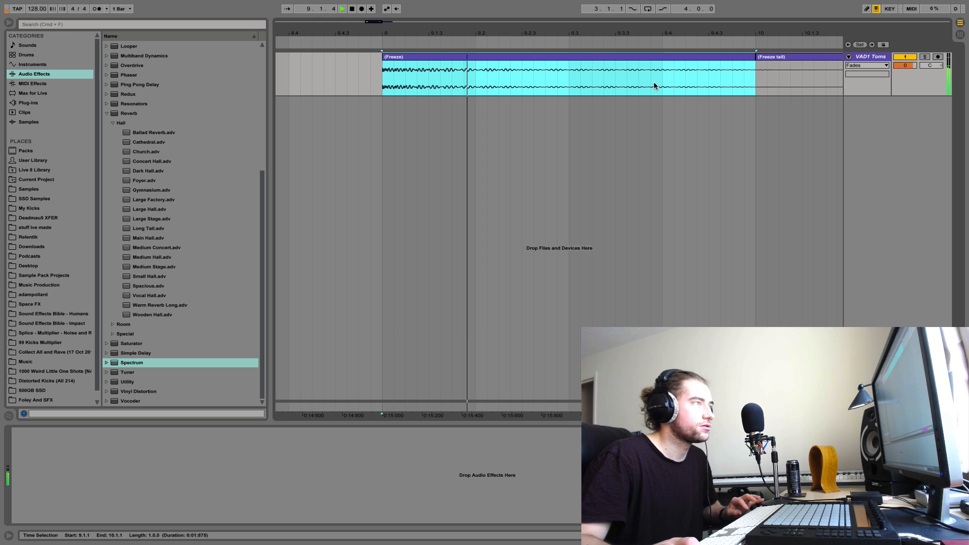
{"action": "left_click_drag", "start_coordinate": [761, 35], "coordinate": [604, 20]}
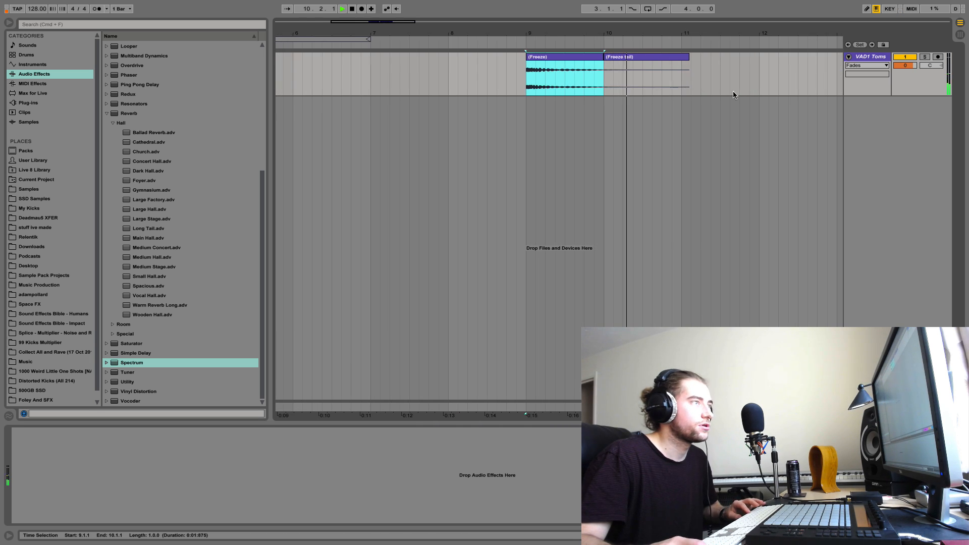
{"action": "key", "text": "space"}
Trim the freeze tail at 10.2.3 and consolidate the audio from 9.1.1 to 10.2.3 into one clip
{"action": "left_click_drag", "start_coordinate": [738, 89], "coordinate": [530, 78]}
{"action": "key", "text": "Delete"}
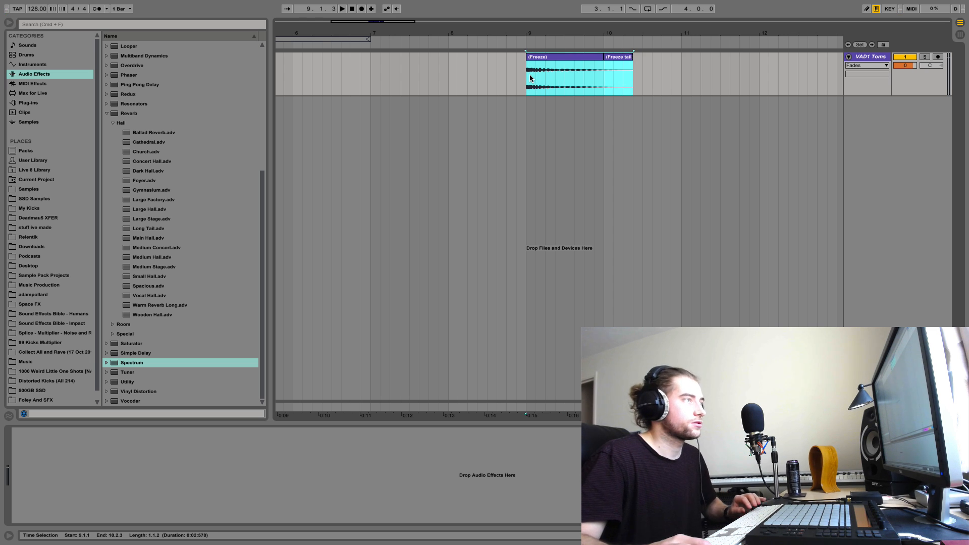
{"action": "key", "text": "super+j"}
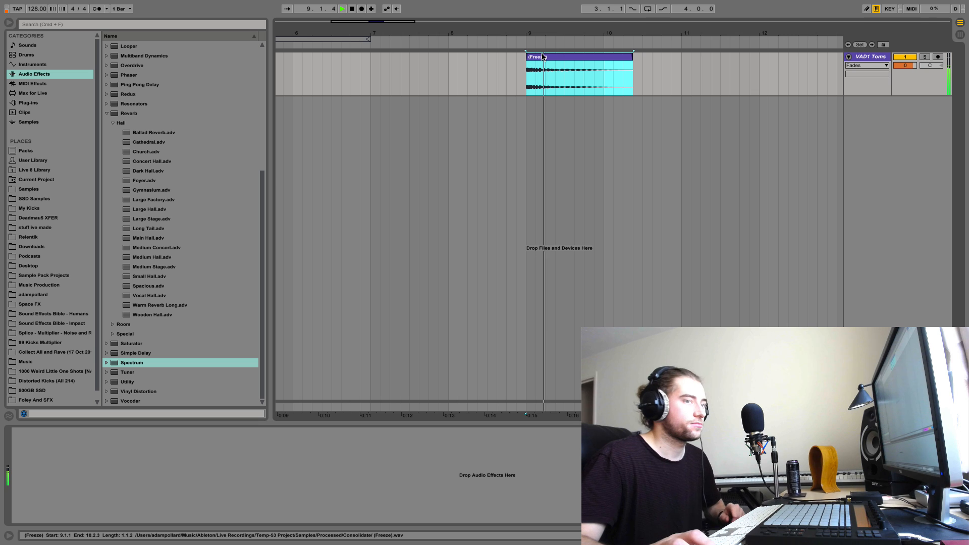
Play the consolidated clip from bar 9 to check its sound
{"action": "key", "text": "space"}
{"action": "key", "text": "space"}
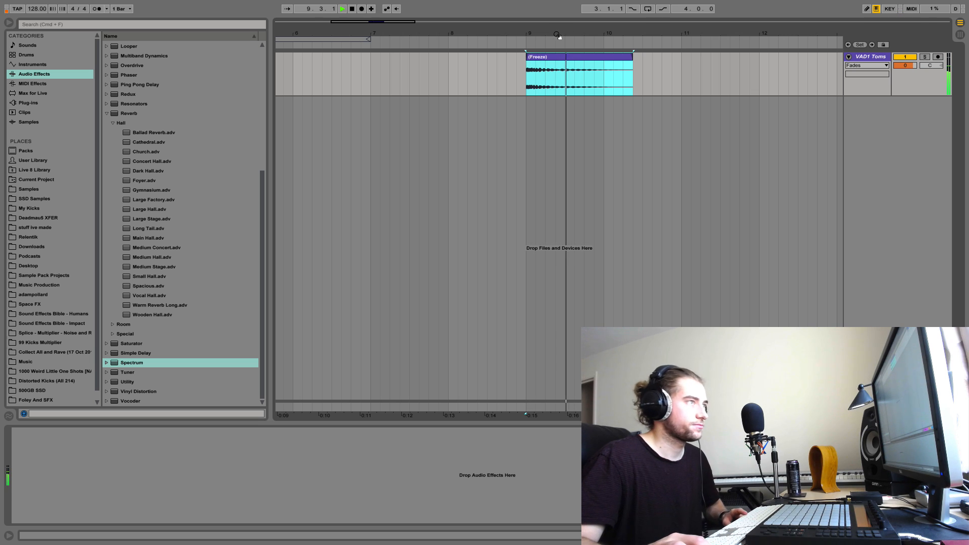
{"action": "mouse_move", "coordinate": [558, 34]}
{"action": "left_mouse_down"}
{"action": "mouse_move", "coordinate": [553, 83]}
{"action": "mouse_move", "coordinate": [515, 64]}
{"action": "left_mouse_up"}
{"action": "left_click", "coordinate": [514, 71]}
{"action": "key", "text": "space"}
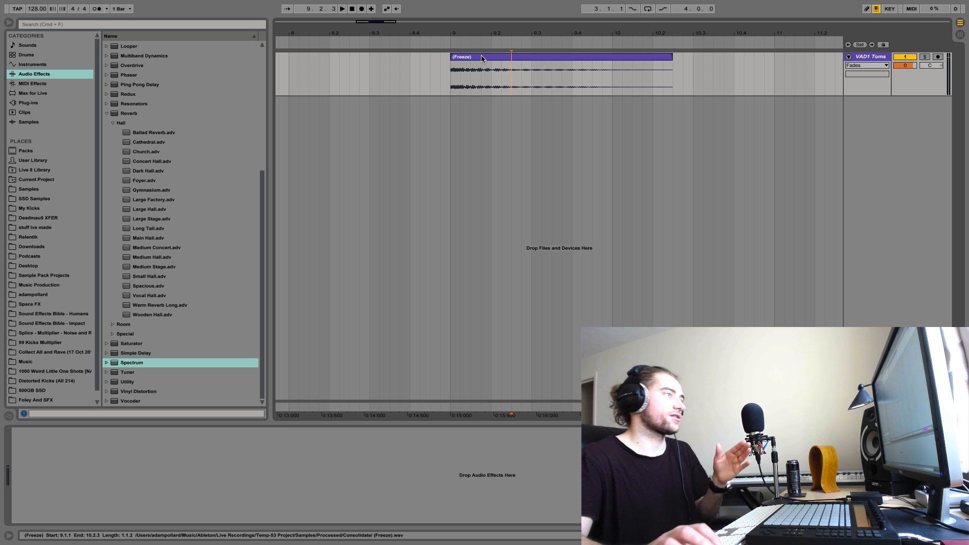
Set the consolidated clip's gain to 0.00 dB and play it back
{"action": "left_click", "coordinate": [482, 58]}
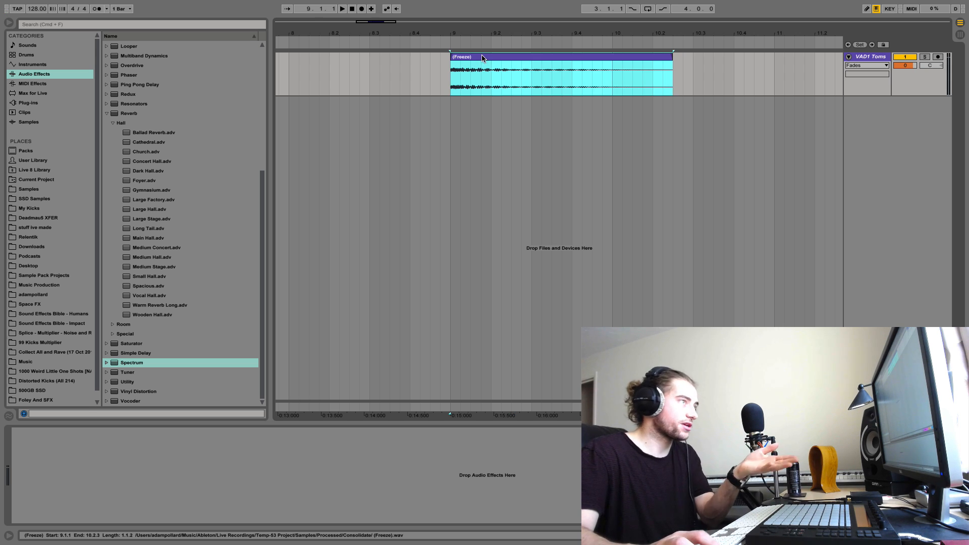
{"action": "double_click", "coordinate": [481, 57]}
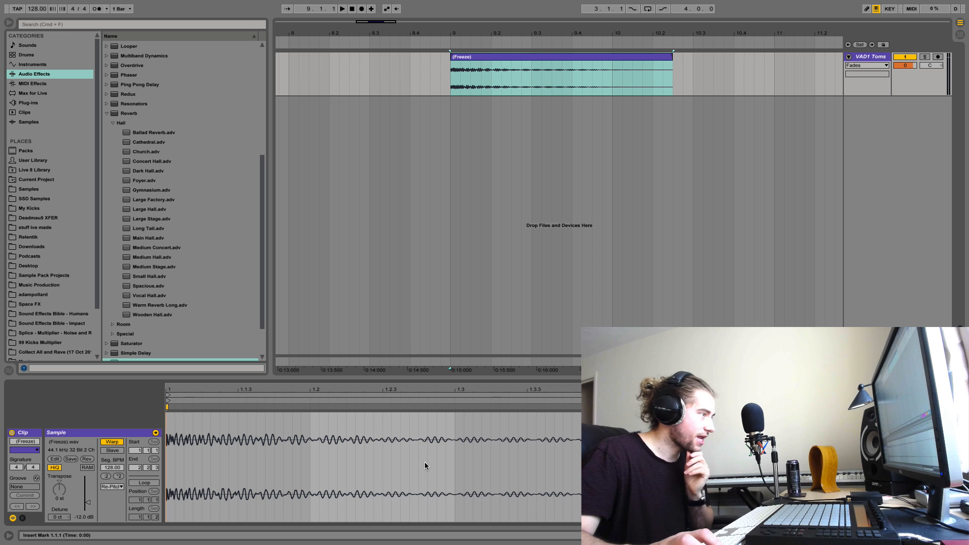
{"action": "left_click", "coordinate": [78, 518]}
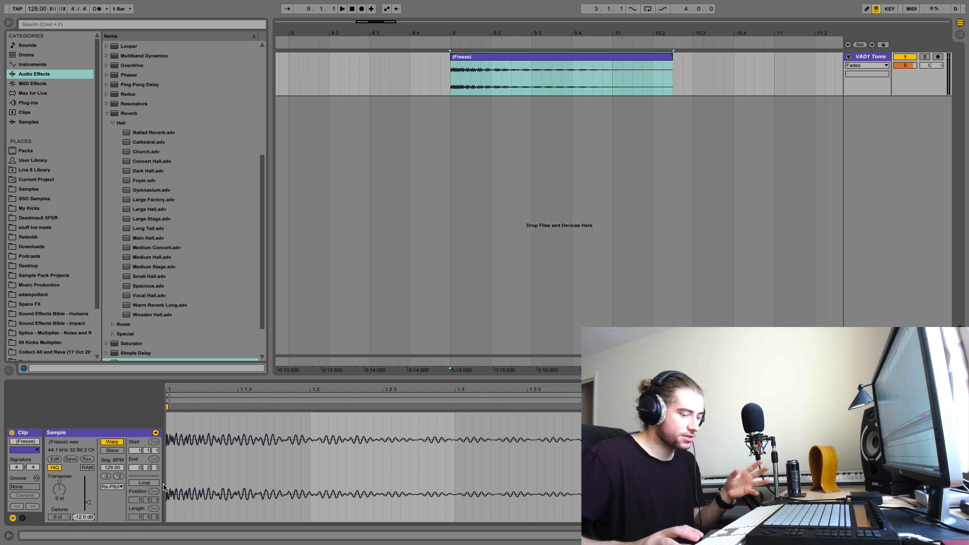
{"action": "type", "text": "0"}
{"action": "key", "text": "Return"}
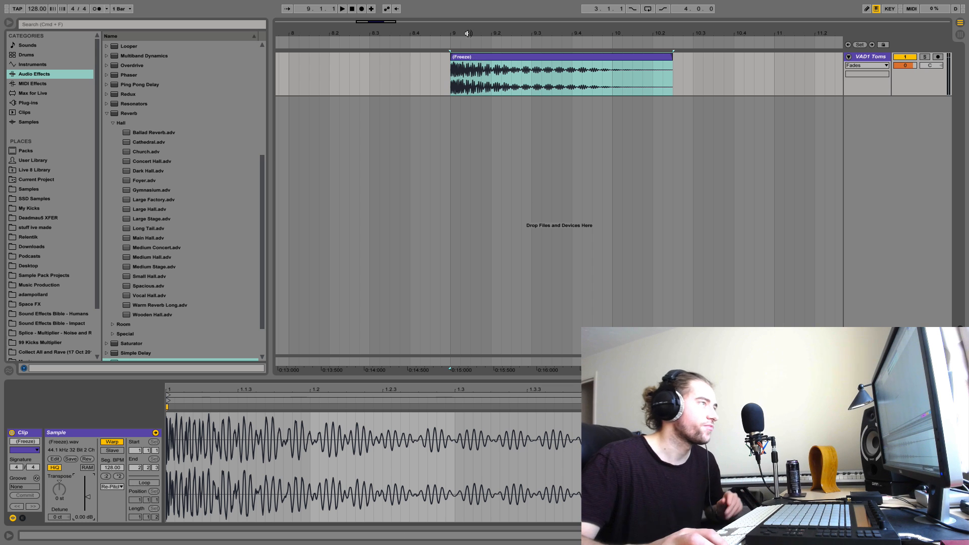
{"action": "left_click_drag", "start_coordinate": [470, 33], "coordinate": [406, 34]}
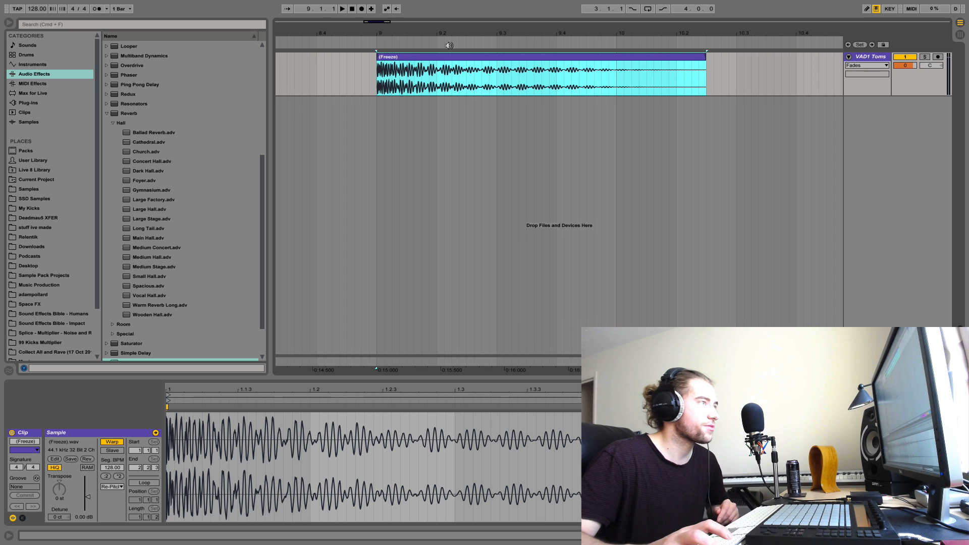
{"action": "key", "text": "space"}
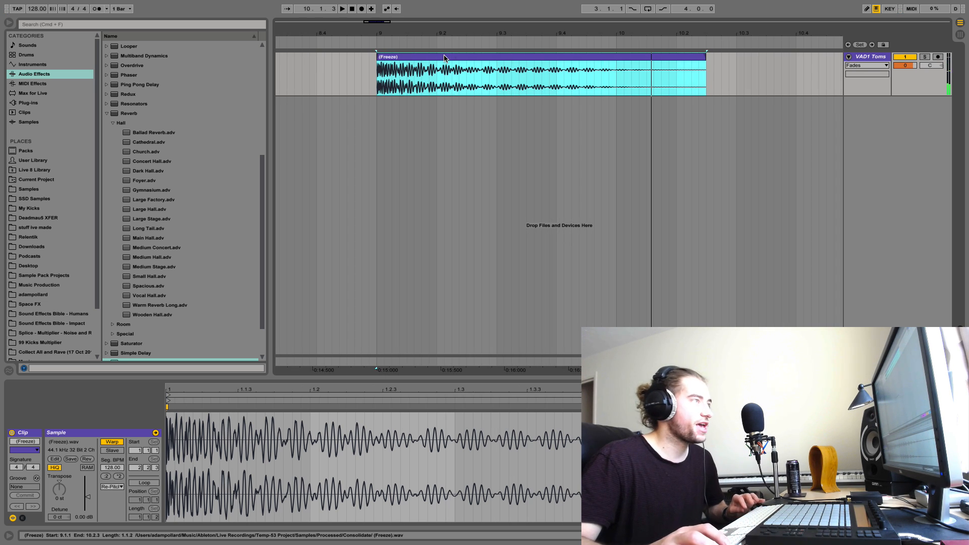
Delete the clip's audio after 9.2.1 and duplicate the remaining one-beat clip directly behind it
{"action": "left_click_drag", "start_coordinate": [438, 85], "coordinate": [782, 87]}
{"action": "key", "text": "Delete"}
{"action": "left_click", "coordinate": [434, 60]}
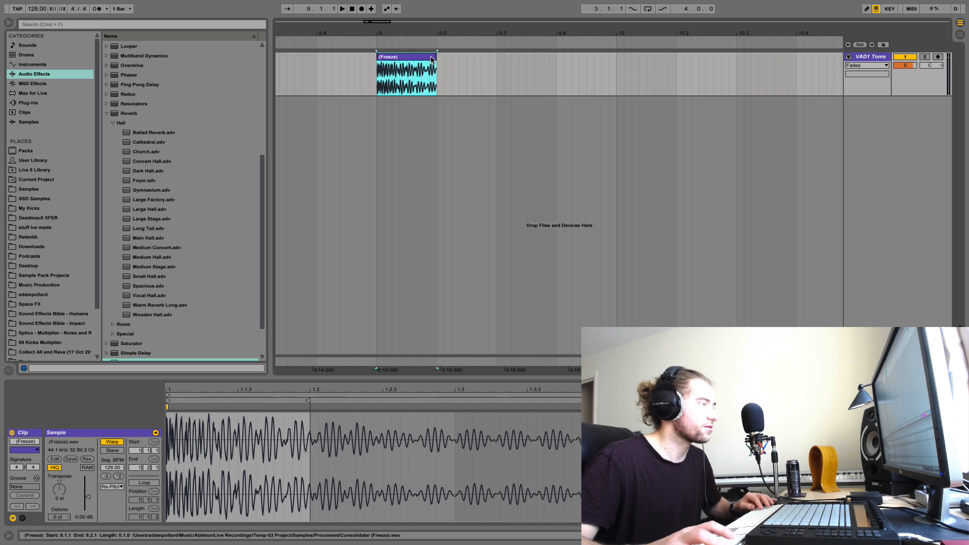
{"action": "key", "text": "super+d"}
Try to build a rolling rhythm from 9.2.1 by duplicating three-sixteenth slices of the second clip and a shorter slice
{"action": "left_click", "coordinate": [482, 81]}
{"action": "left_click_drag", "start_coordinate": [482, 81], "coordinate": [446, 83]}
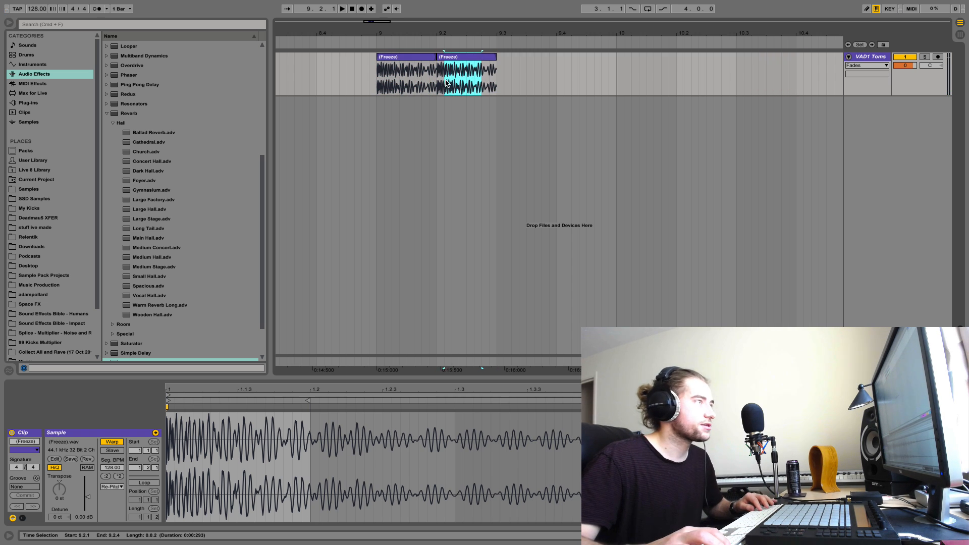
{"action": "key", "text": "super+d"}
{"action": "key", "text": "super+d"}
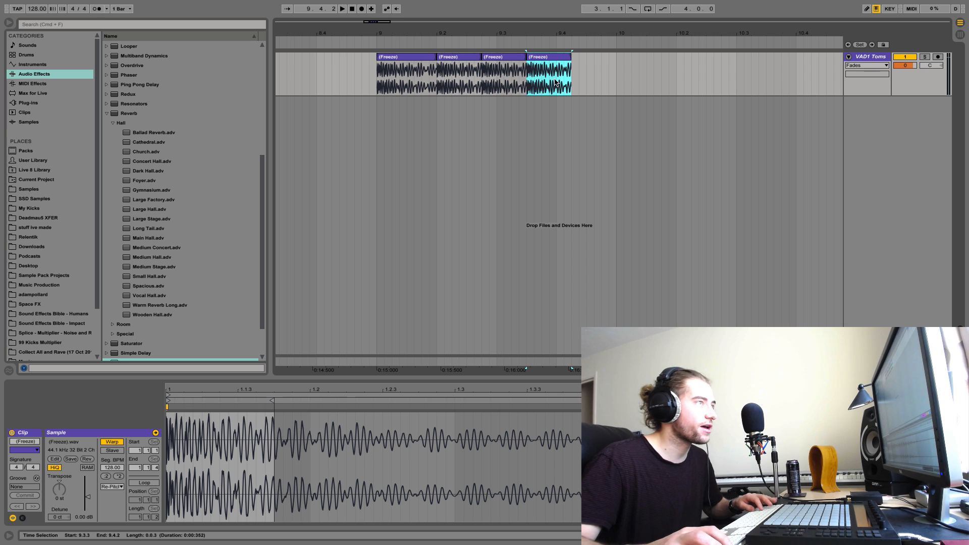
{"action": "left_click_drag", "start_coordinate": [555, 82], "coordinate": [531, 81]}
{"action": "key", "text": "super+d"}
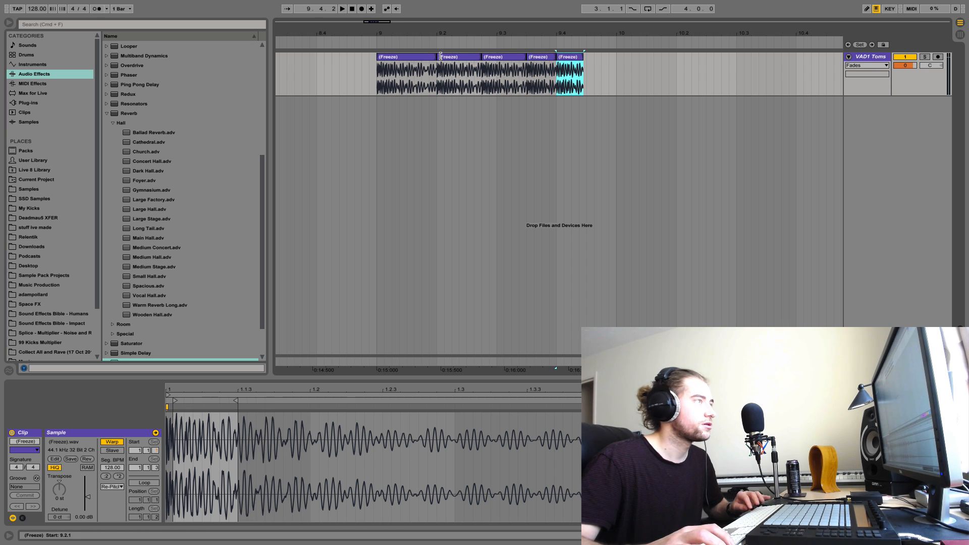
{"action": "mouse_move", "coordinate": [583, 59]}
{"action": "left_mouse_down"}
{"action": "mouse_move", "coordinate": [638, 60]}
{"action": "mouse_move", "coordinate": [613, 59]}
{"action": "left_mouse_up"}
Undo the duplicated slices back to the two one-beat clips
{"action": "key", "text": "super+z"}
{"action": "key", "text": "super+z"}
{"action": "key", "text": "super+z"}
{"action": "key", "text": "super+z"}
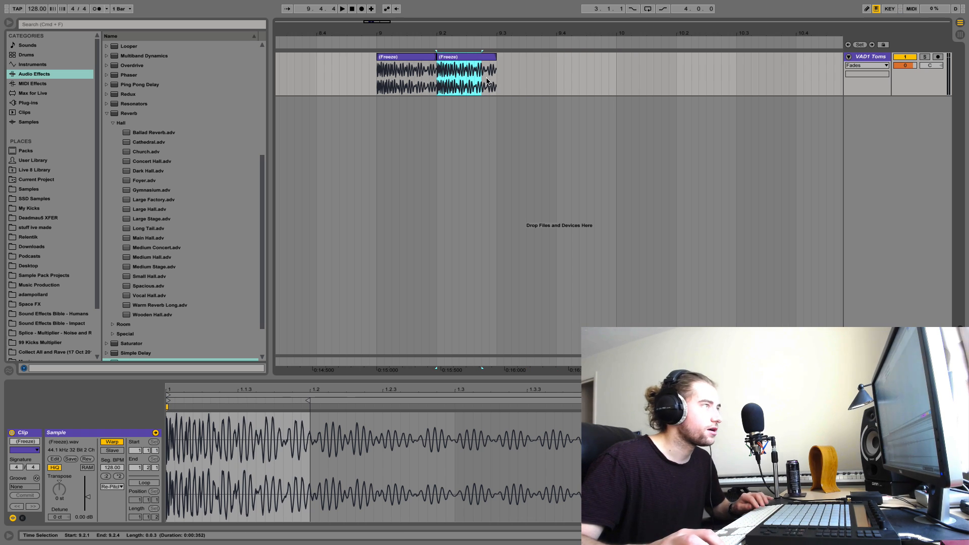
Duplicate the 9.2.1–9.2.4 slice twice, add a copy at 9.4.1 lengthened to 10.1.1, and play the pattern
{"action": "left_click_drag", "start_coordinate": [435, 86], "coordinate": [475, 89]}
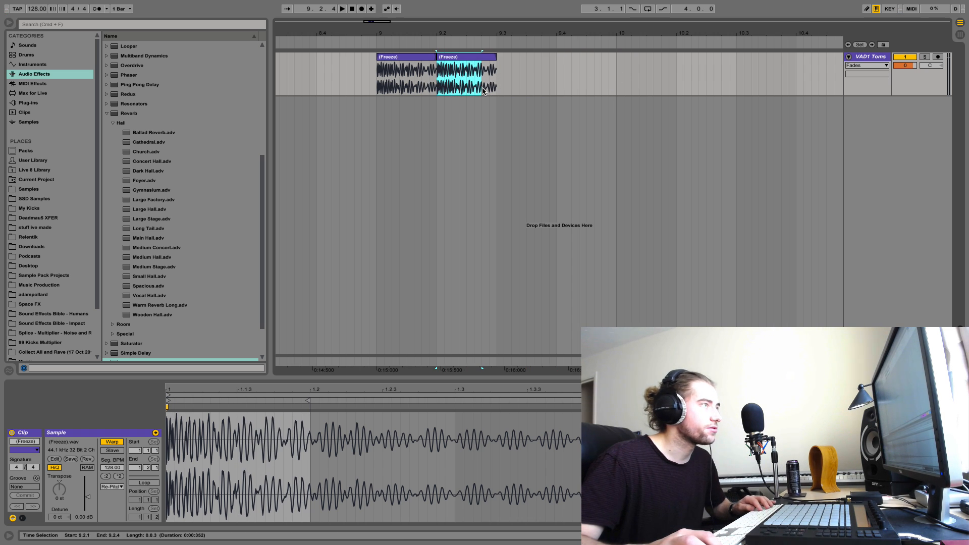
{"action": "key", "text": "super+d"}
{"action": "key", "text": "super+d"}
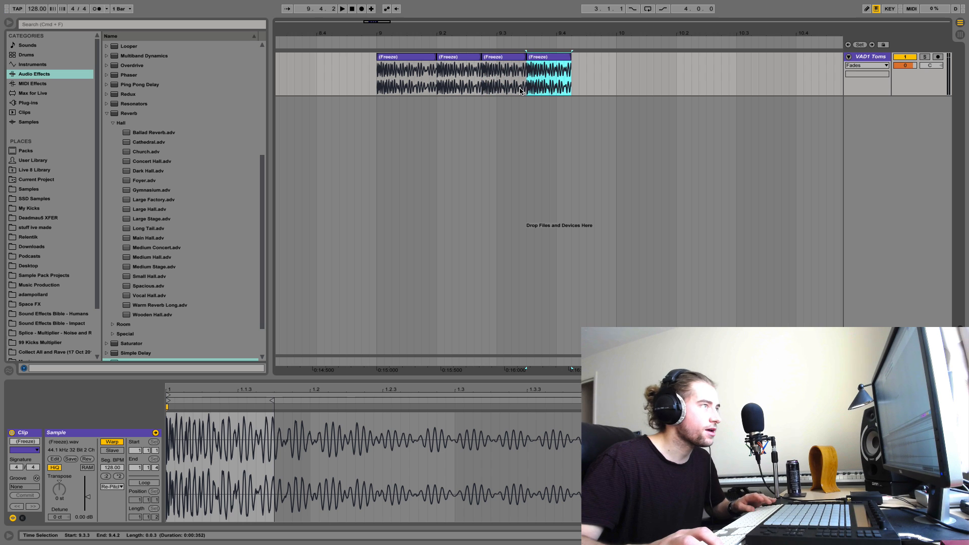
{"action": "key", "text": "super+d"}
{"action": "left_click_drag", "start_coordinate": [601, 58], "coordinate": [588, 63]}
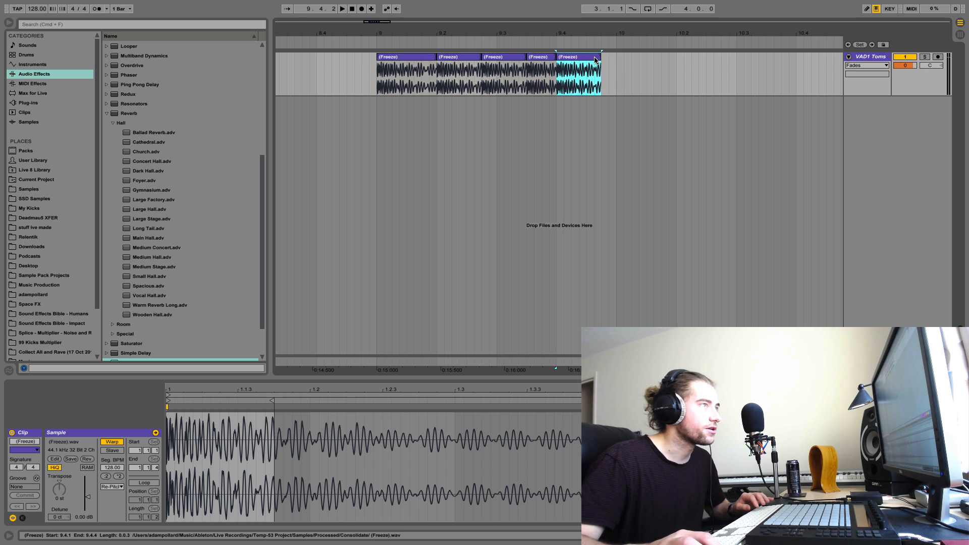
{"action": "left_click", "coordinate": [419, 59]}
{"action": "key", "text": "space"}
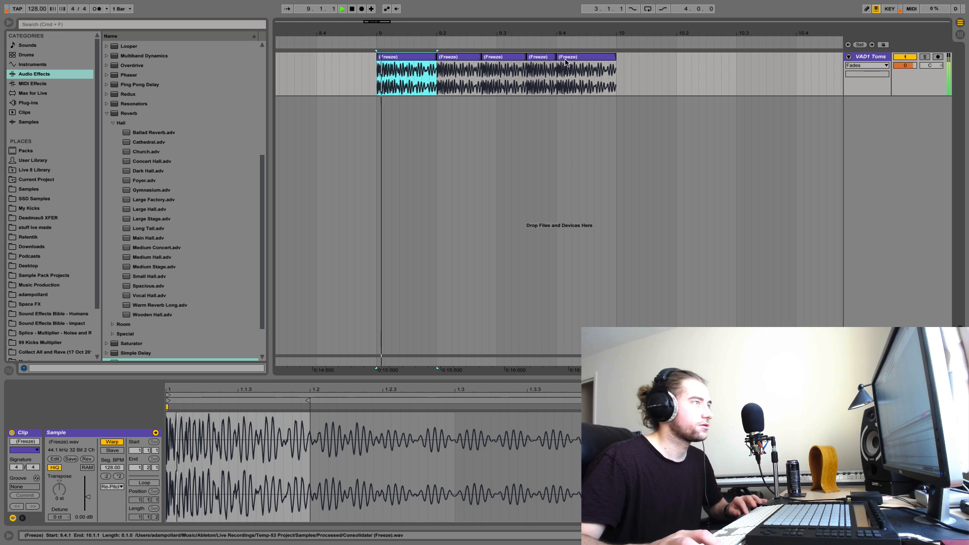
{"action": "key", "text": "space"}
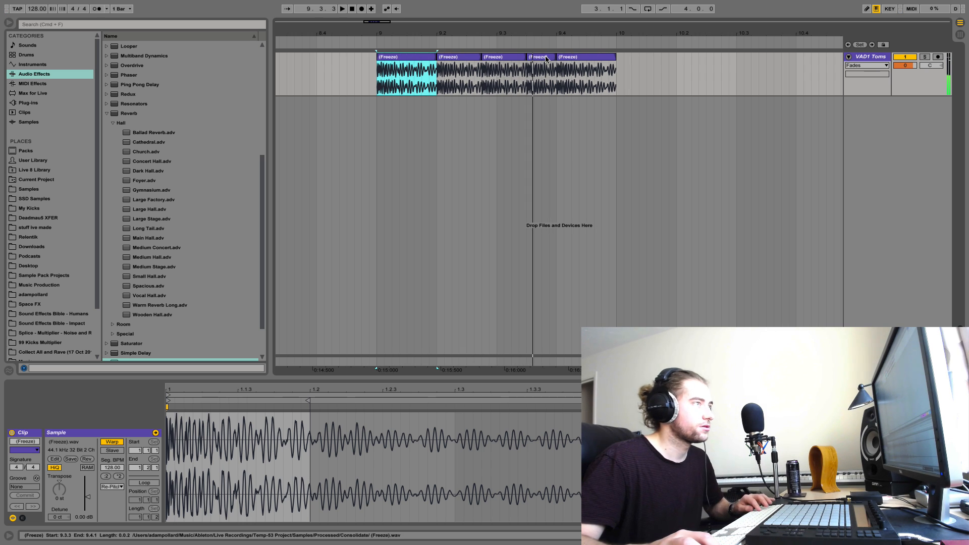
Extend the clip at 9.3.3 to end at 9.4.2, fill up to 10.1.1 with its duplicate, and play the bar
{"action": "left_click", "coordinate": [554, 56]}
{"action": "left_click_drag", "start_coordinate": [554, 57], "coordinate": [572, 56]}
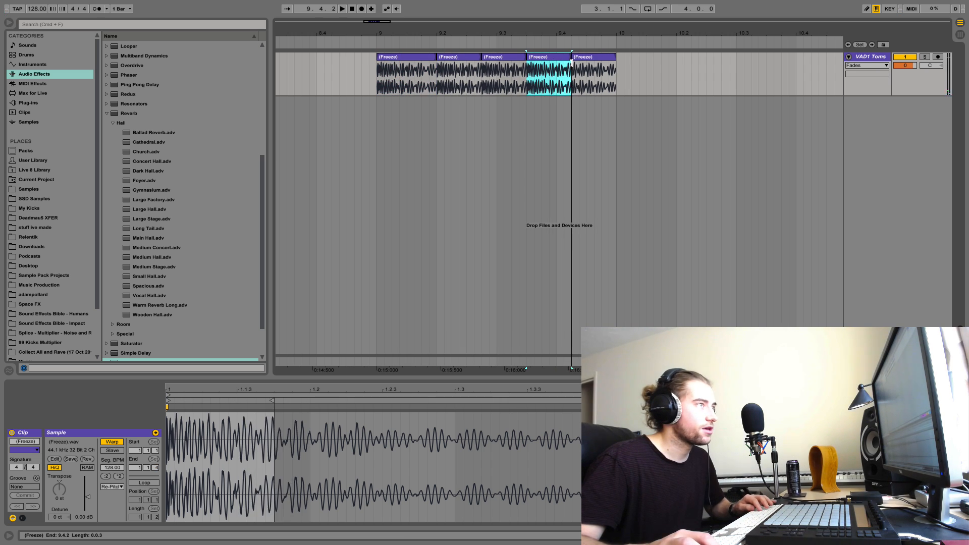
{"action": "left_click", "coordinate": [564, 60]}
{"action": "key", "text": "Right"}
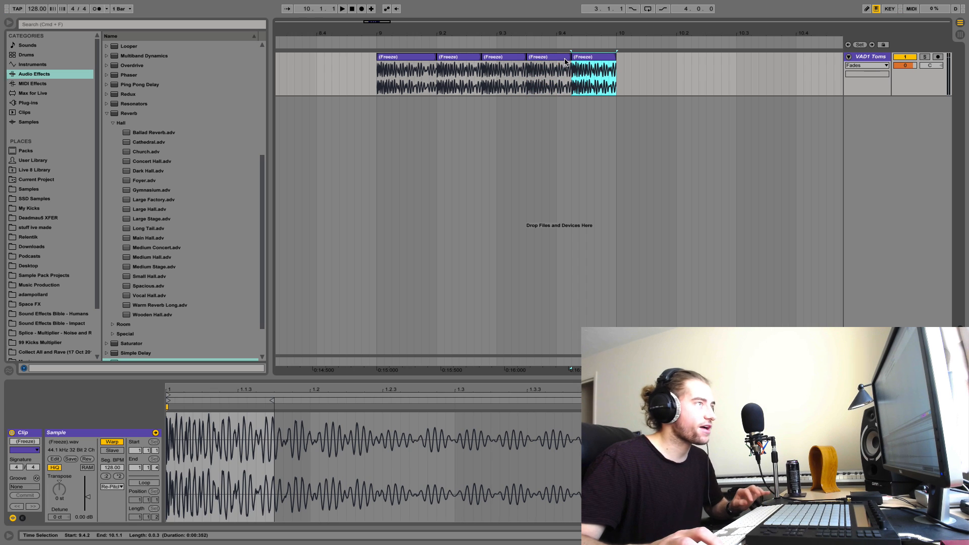
{"action": "left_click", "coordinate": [425, 58]}
{"action": "key", "text": "space"}
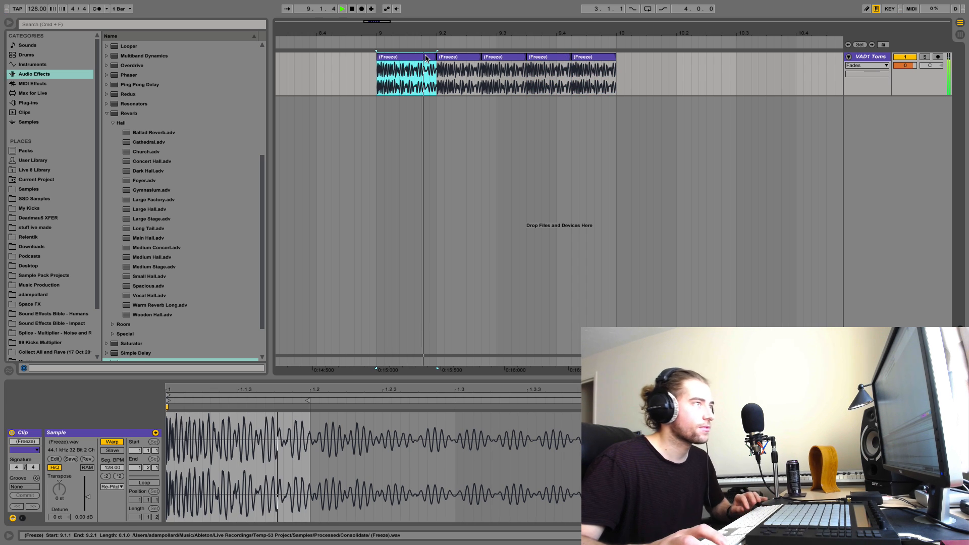
{"action": "key", "text": "space"}
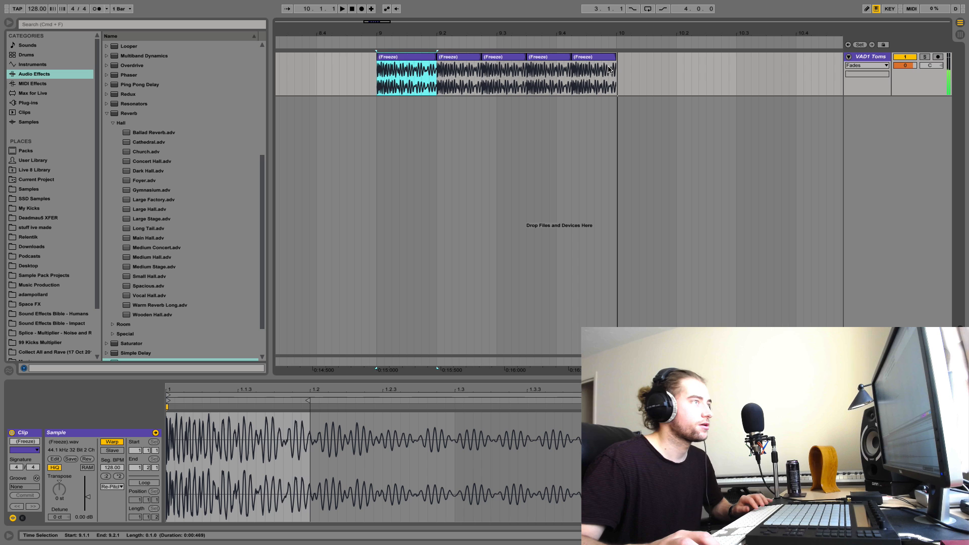
Duplicate the one-bar kick pattern three times to fill bars 9 to 12 and play it from 9.1.1
{"action": "left_click_drag", "start_coordinate": [617, 78], "coordinate": [382, 78]}
{"action": "key", "text": "super+d"}
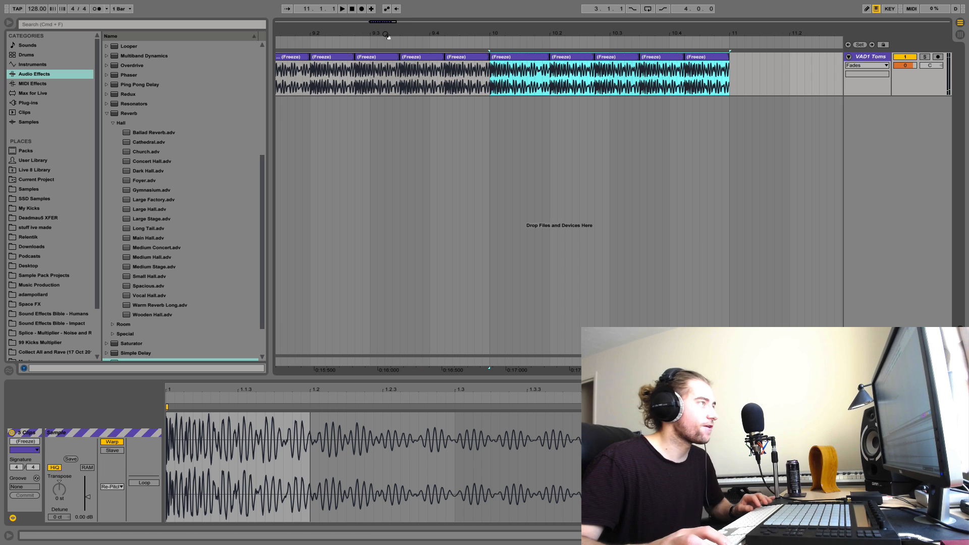
{"action": "left_click_drag", "start_coordinate": [386, 34], "coordinate": [390, 1]}
{"action": "key", "text": "super+d"}
{"action": "key", "text": "super+d"}
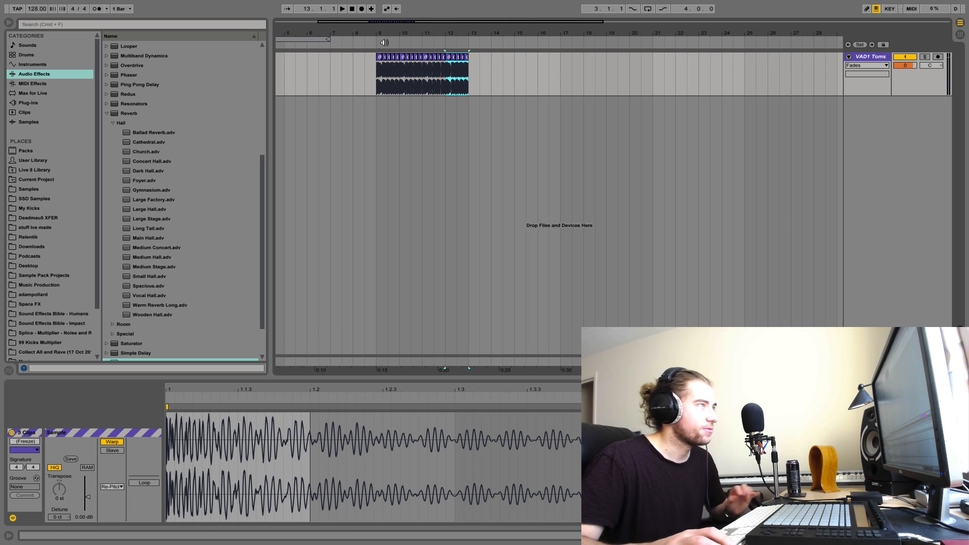
{"action": "left_click", "coordinate": [375, 69]}
{"action": "key", "text": "space"}
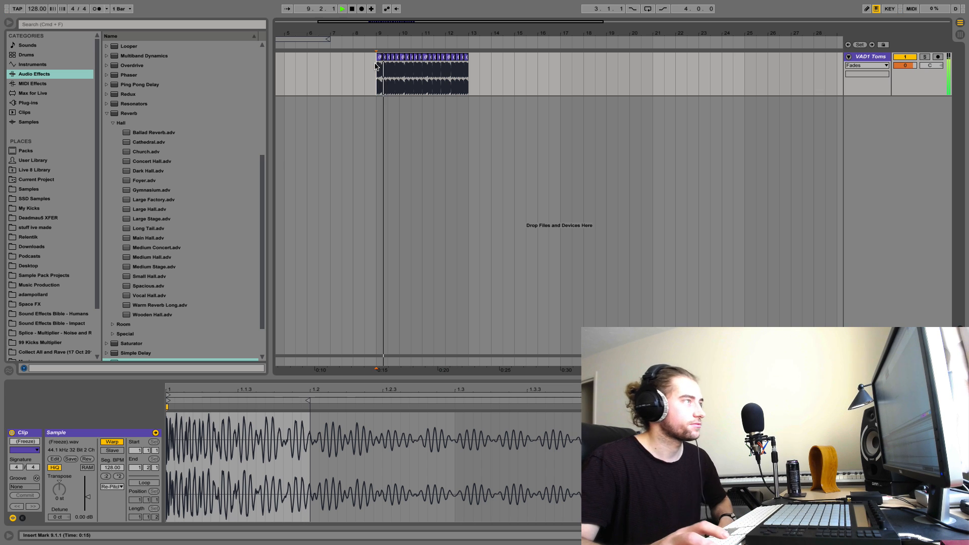
Set the VAD1 Toms track volume to -2 dB while the pattern plays, and stop playback
{"action": "left_click", "coordinate": [909, 66]}
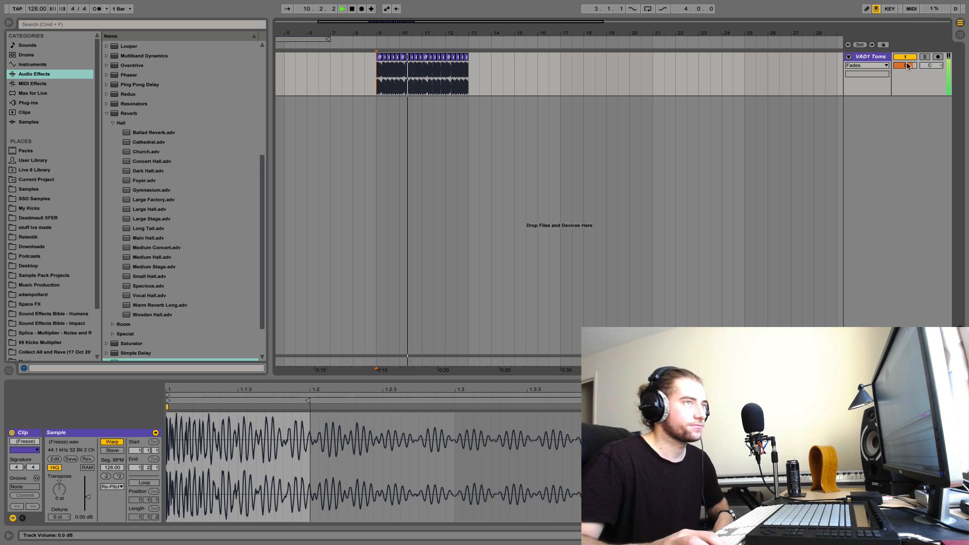
{"action": "type", "text": "-2"}
{"action": "key", "text": "Return"}
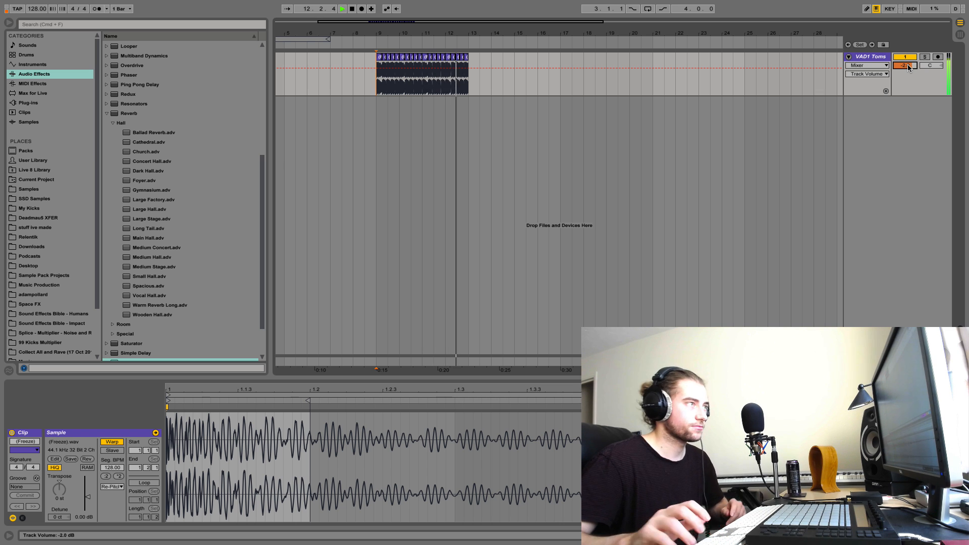
{"action": "key", "text": "space"}
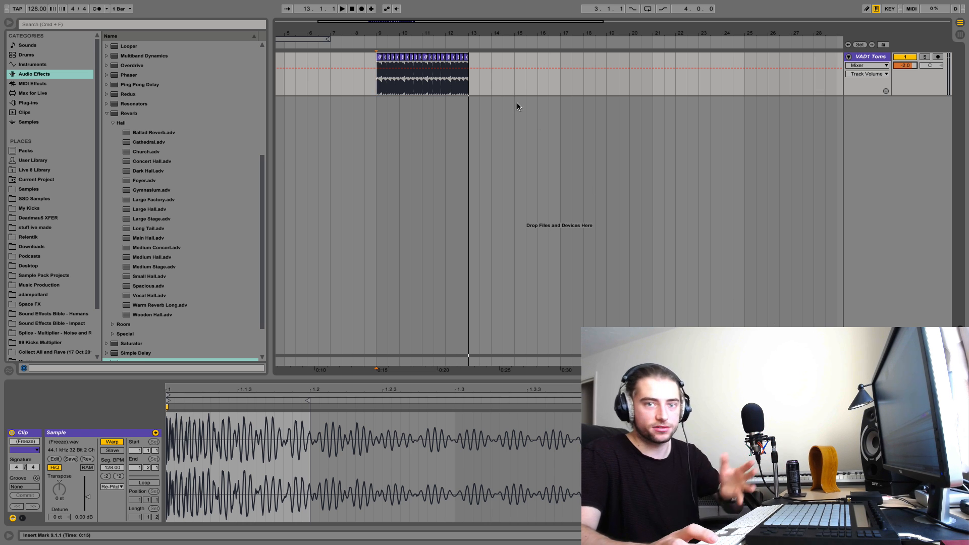
Select the first clip of the four-bar pattern and play the pattern from 9.1.1
{"action": "left_click", "coordinate": [469, 92]}
{"action": "left_click_drag", "start_coordinate": [469, 92], "coordinate": [376, 84]}
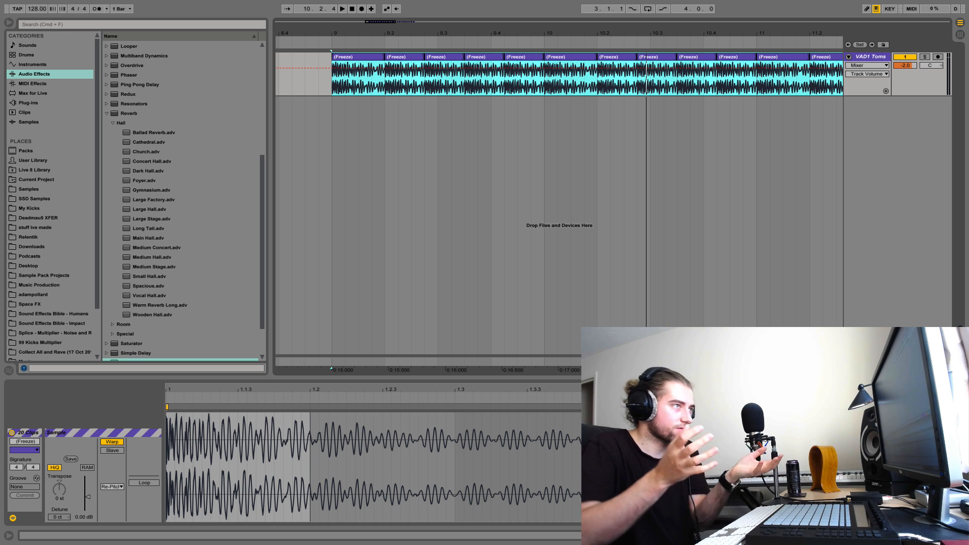
{"action": "left_click", "coordinate": [337, 69]}
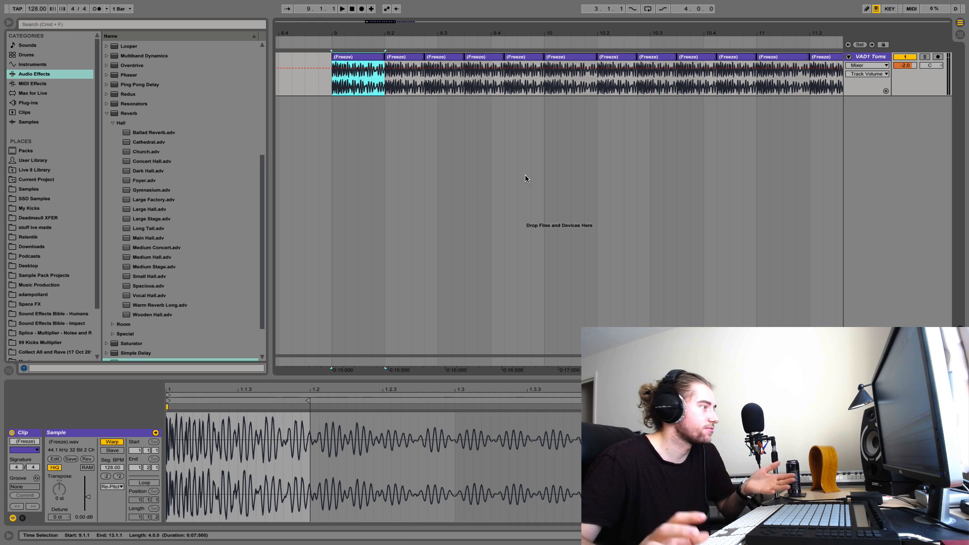
{"action": "key", "text": "space"}
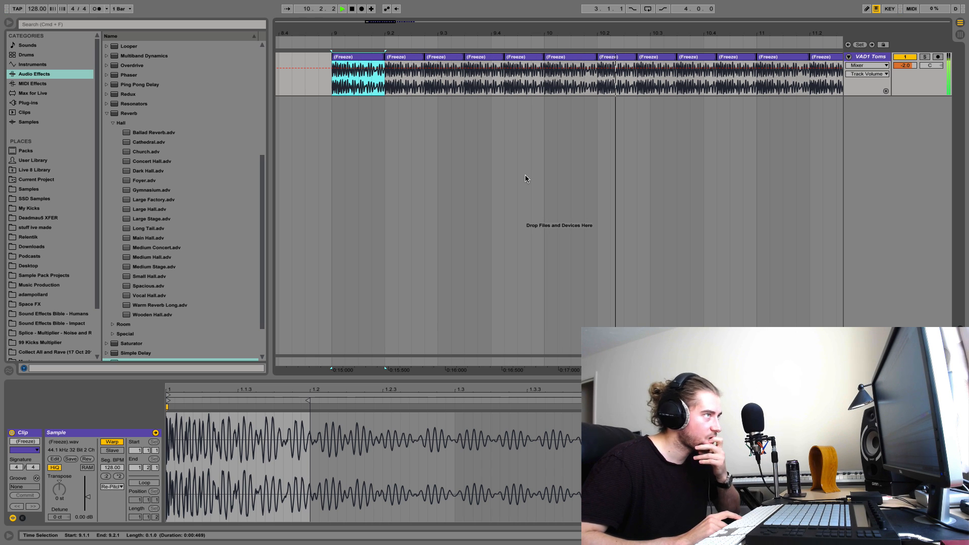
{"action": "key", "text": "space"}
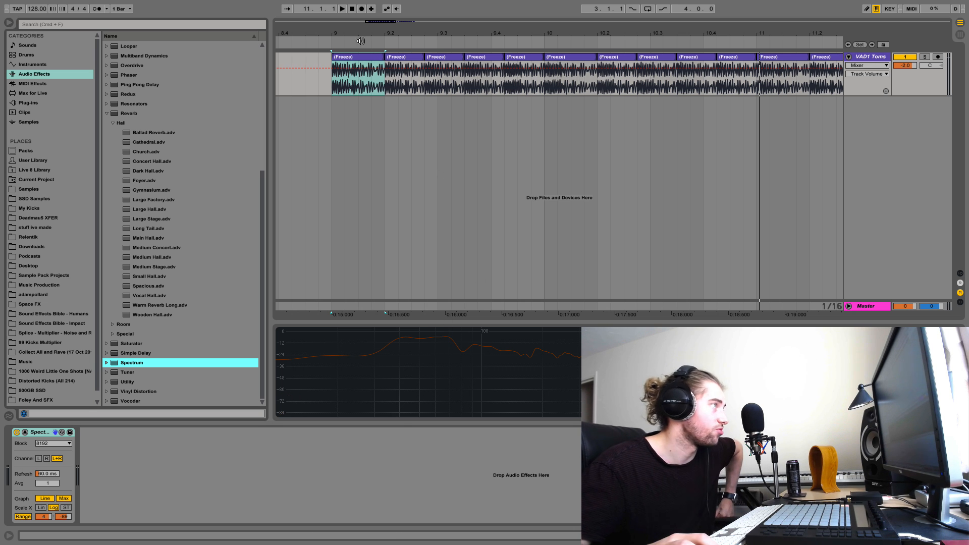
Show the clip fades on the VAD1 Toms track and pull the first clip's fade-in back to its start at 9.1.1
{"action": "left_click", "coordinate": [335, 32]}
{"action": "left_click_drag", "start_coordinate": [335, 33], "coordinate": [336, 96]}
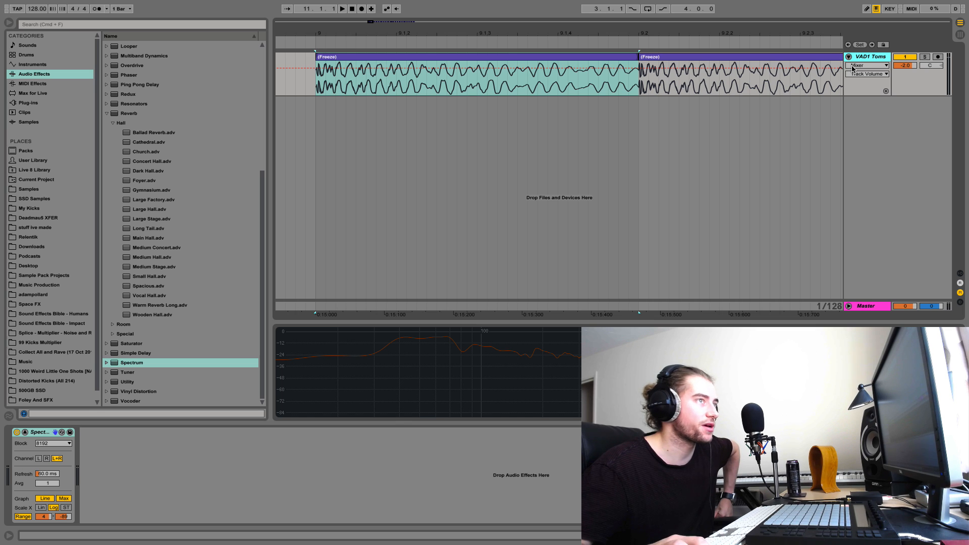
{"action": "left_click", "coordinate": [867, 65]}
{"action": "left_click", "coordinate": [861, 74]}
{"action": "left_click_drag", "start_coordinate": [319, 63], "coordinate": [301, 66]}
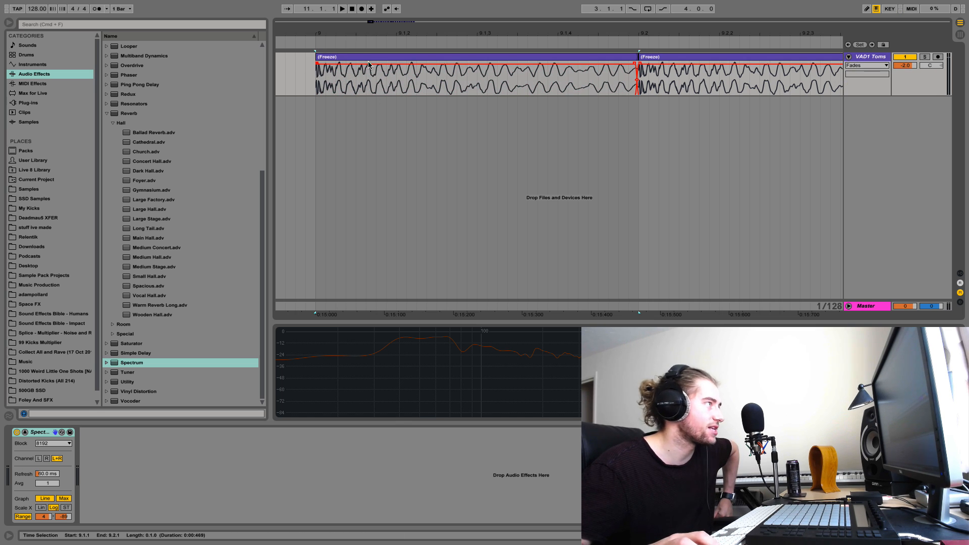
Play the kick pattern from the clip at 9.1.1 and check its level and frequency curve on the master Spectrum
{"action": "scroll", "coordinate": [351, 70], "scroll_direction": "down", "scroll_amount": 3}
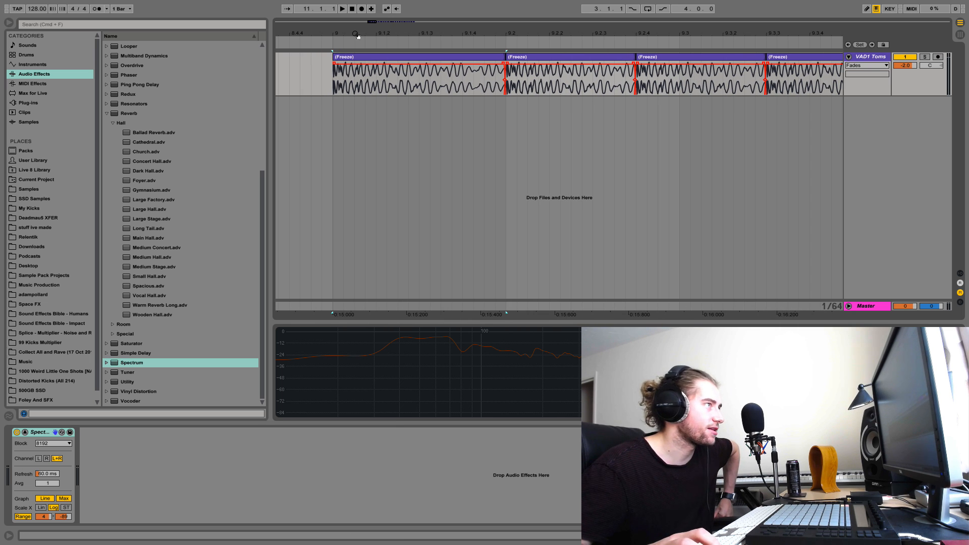
{"action": "scroll", "coordinate": [334, 70], "scroll_direction": "down", "scroll_amount": 4}
{"action": "left_click_drag", "start_coordinate": [355, 34], "coordinate": [317, 31]}
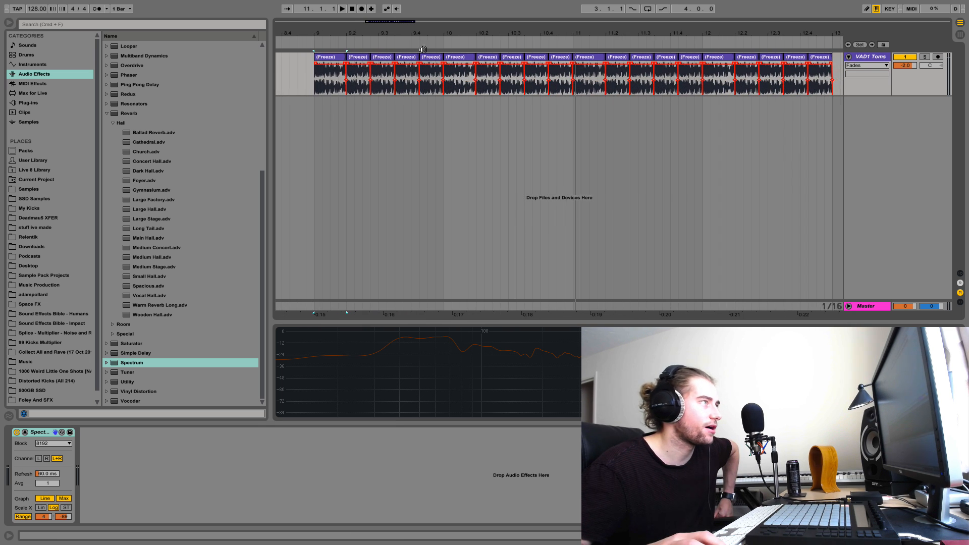
{"action": "left_click_drag", "start_coordinate": [444, 33], "coordinate": [471, 34]}
{"action": "left_click", "coordinate": [327, 56]}
{"action": "key", "text": "space"}
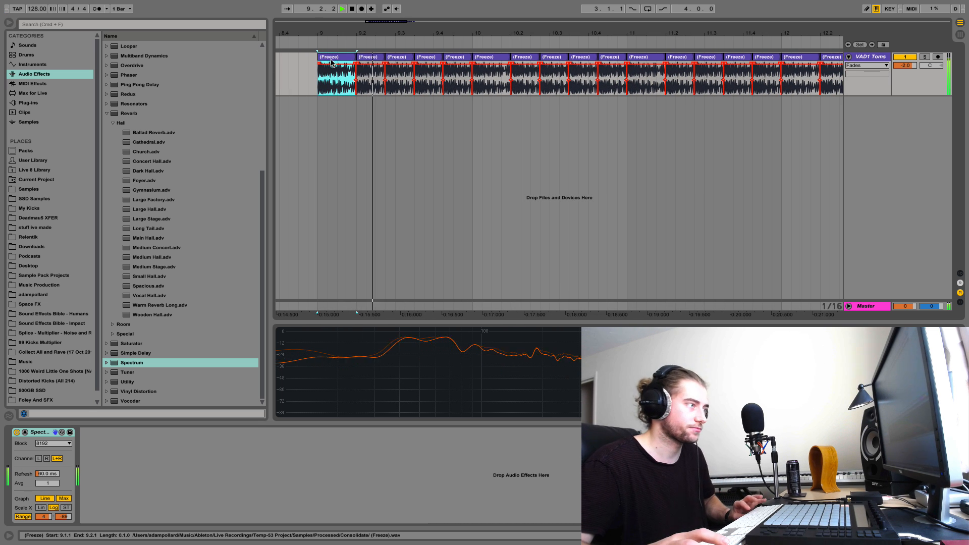
{"action": "key", "text": "space"}
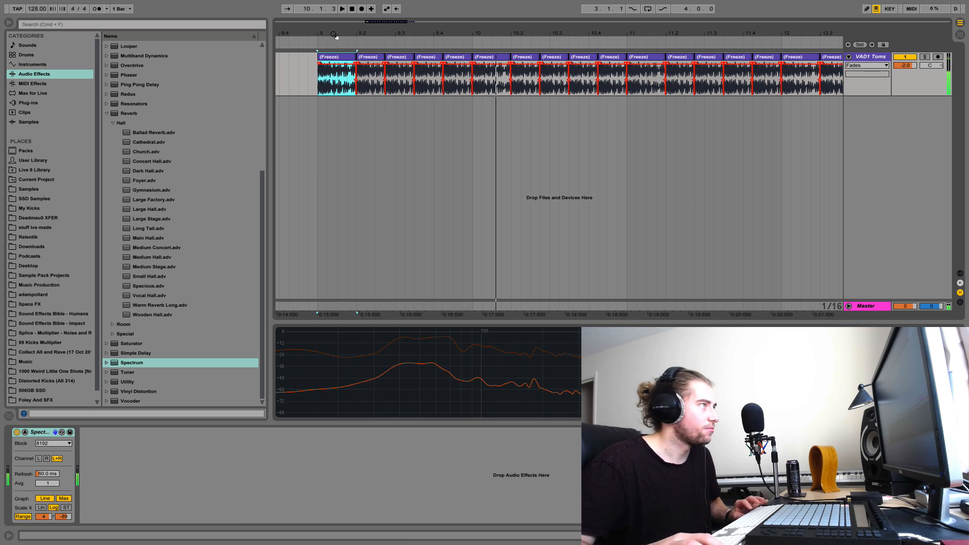
{"action": "mouse_move", "coordinate": [323, 33]}
{"action": "left_mouse_down"}
{"action": "mouse_move", "coordinate": [330, 89]}
{"action": "mouse_move", "coordinate": [332, 39]}
{"action": "left_mouse_up"}
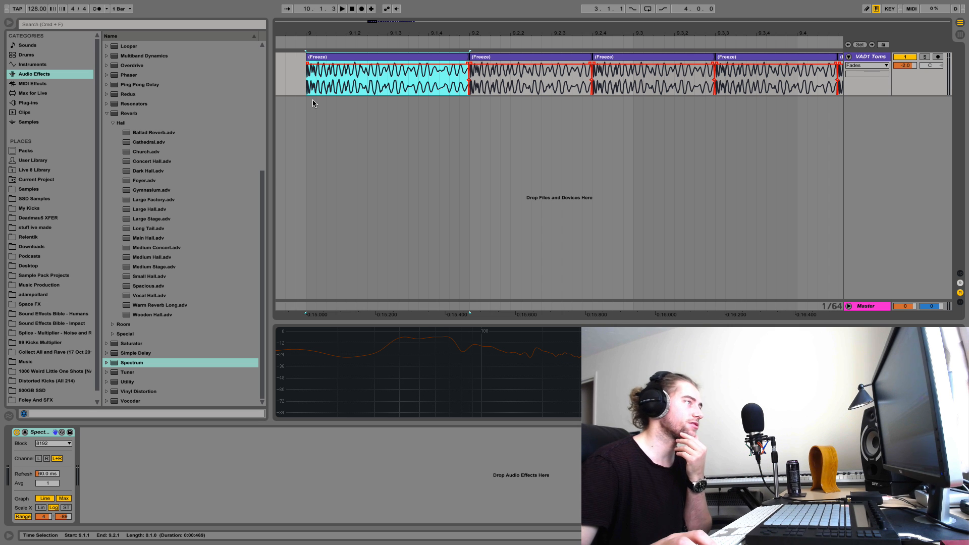
{"action": "mouse_move", "coordinate": [520, 32]}
{"action": "left_mouse_down"}
{"action": "mouse_move", "coordinate": [510, 2]}
{"action": "mouse_move", "coordinate": [503, 31]}
{"action": "left_mouse_up"}
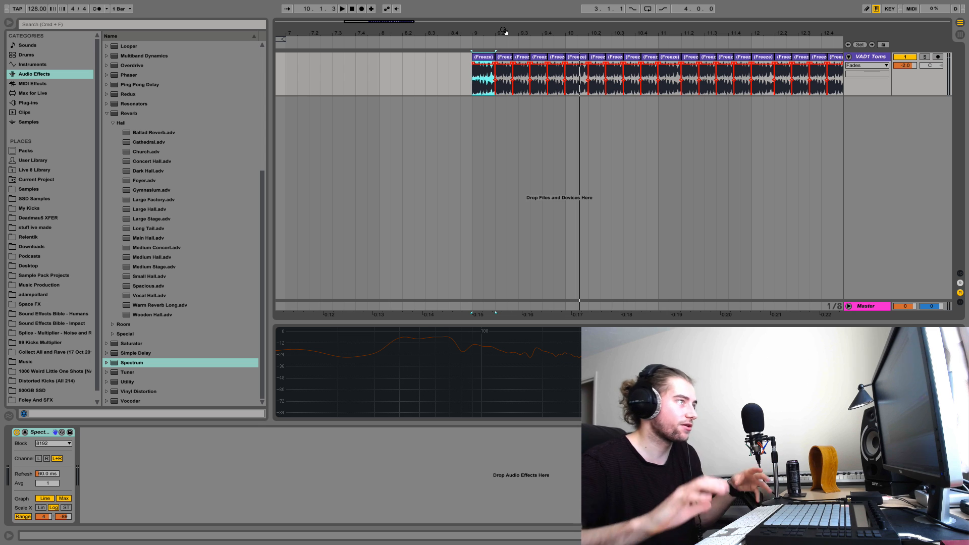
{"action": "left_click_drag", "start_coordinate": [490, 31], "coordinate": [481, 91]}
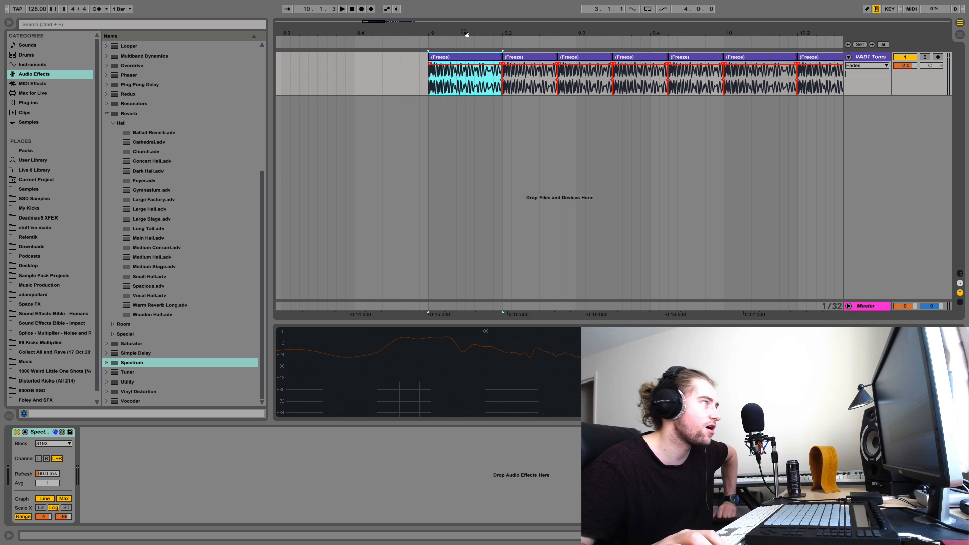
{"action": "left_click_drag", "start_coordinate": [464, 33], "coordinate": [439, 32]}
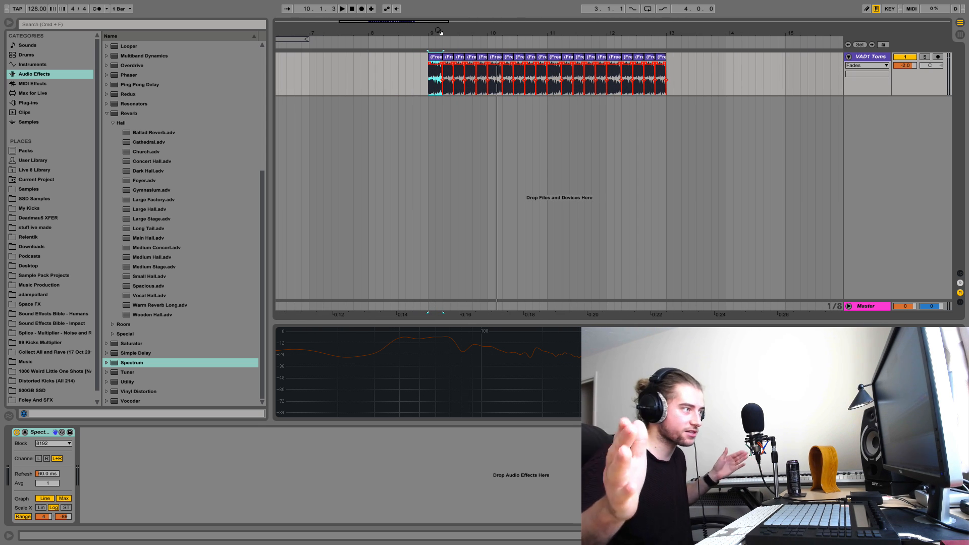